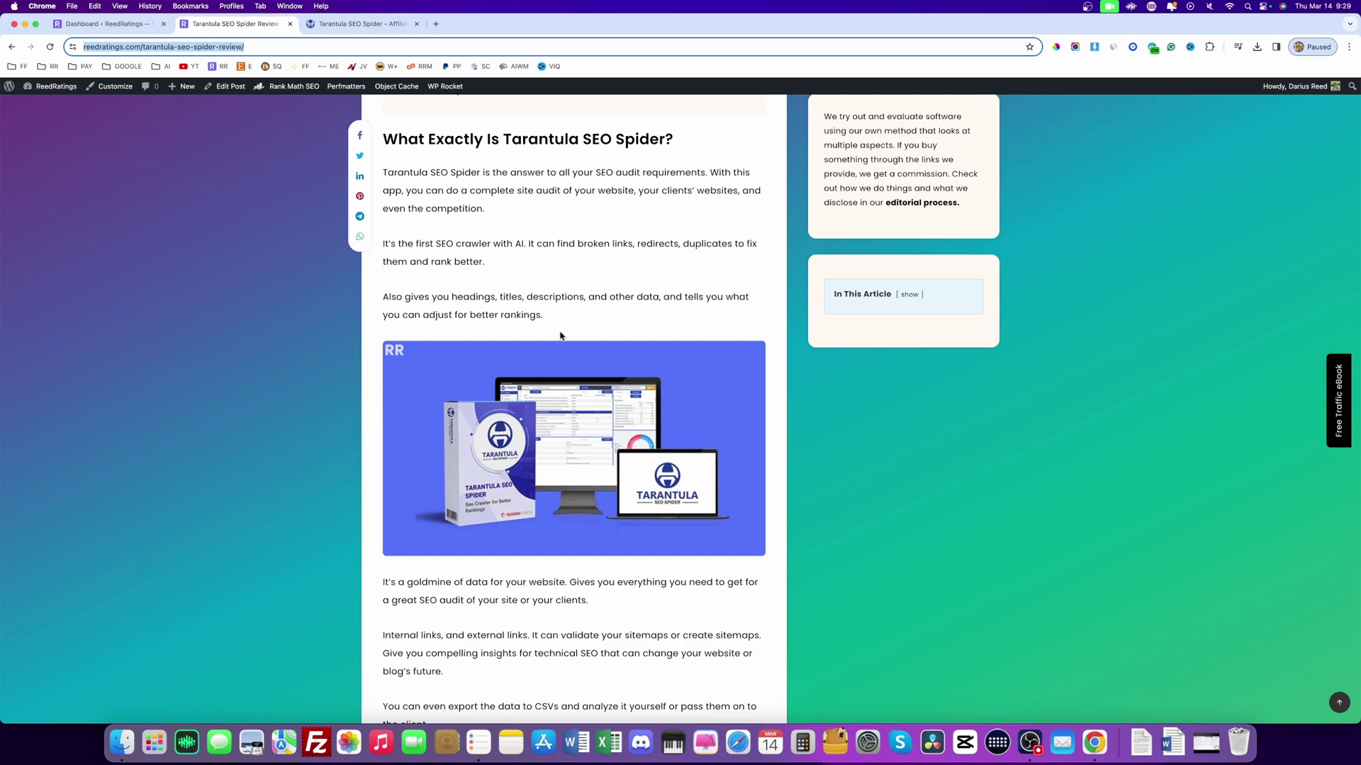
scroll(560, 336, "down", 2)
scroll(531, 425, "down", 5)
scroll(510, 511, "down", 2)
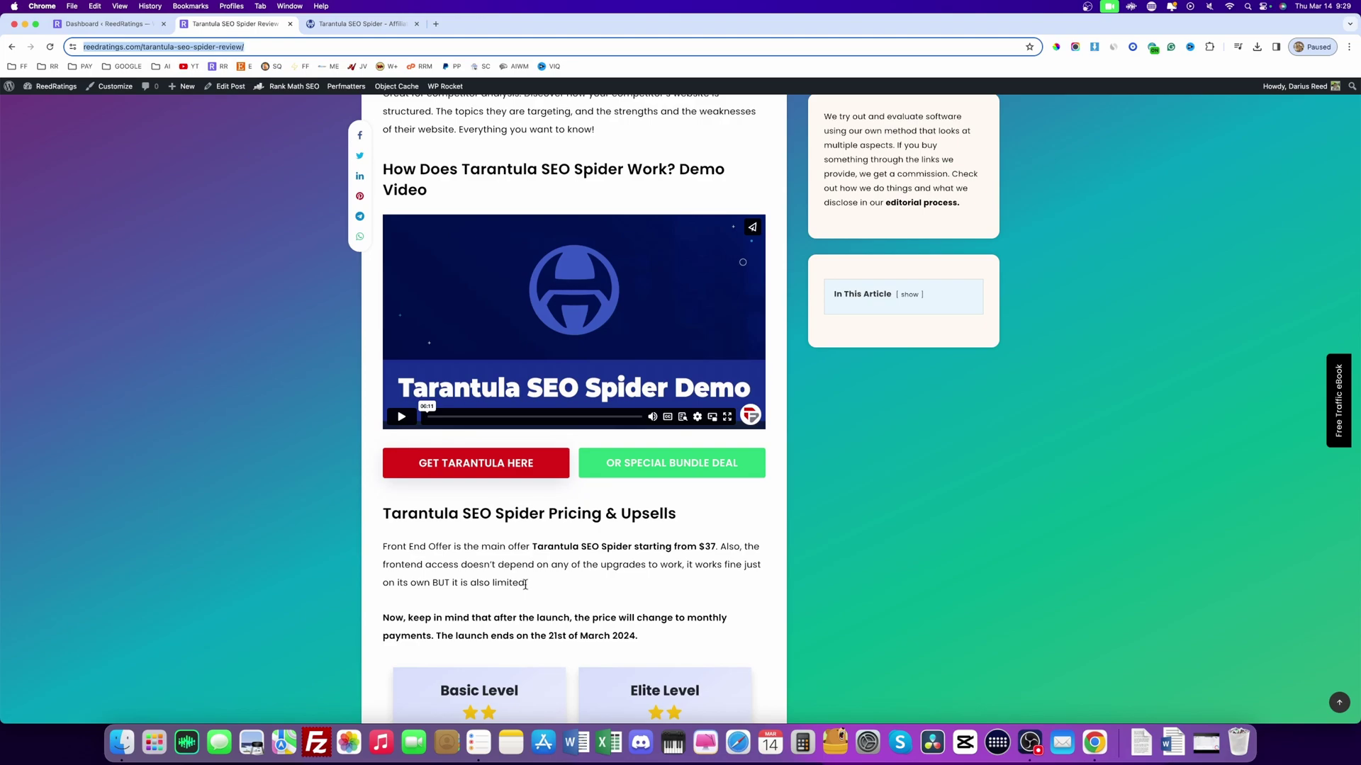
scroll(527, 584, "down", 4)
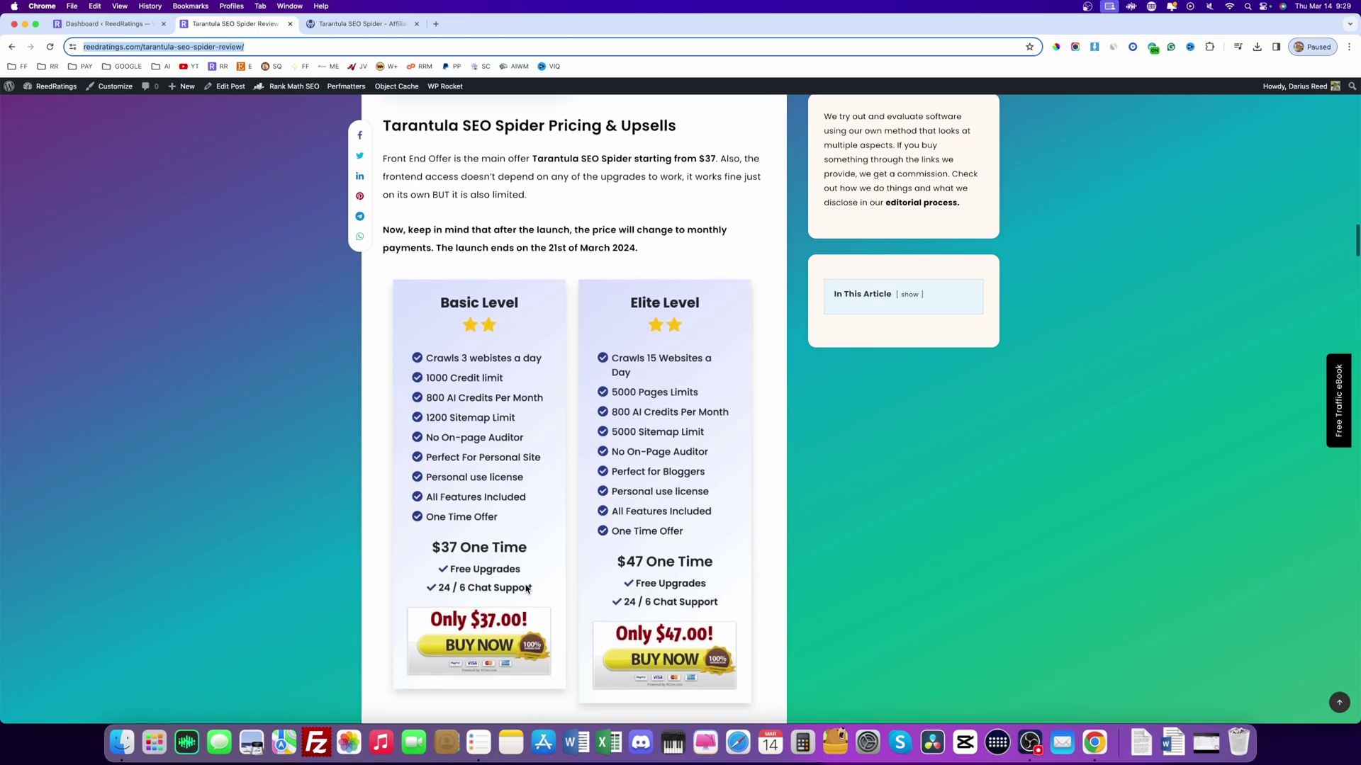
scroll(526, 586, "down", 3)
scroll(526, 590, "down", 4)
scroll(525, 590, "down", 4)
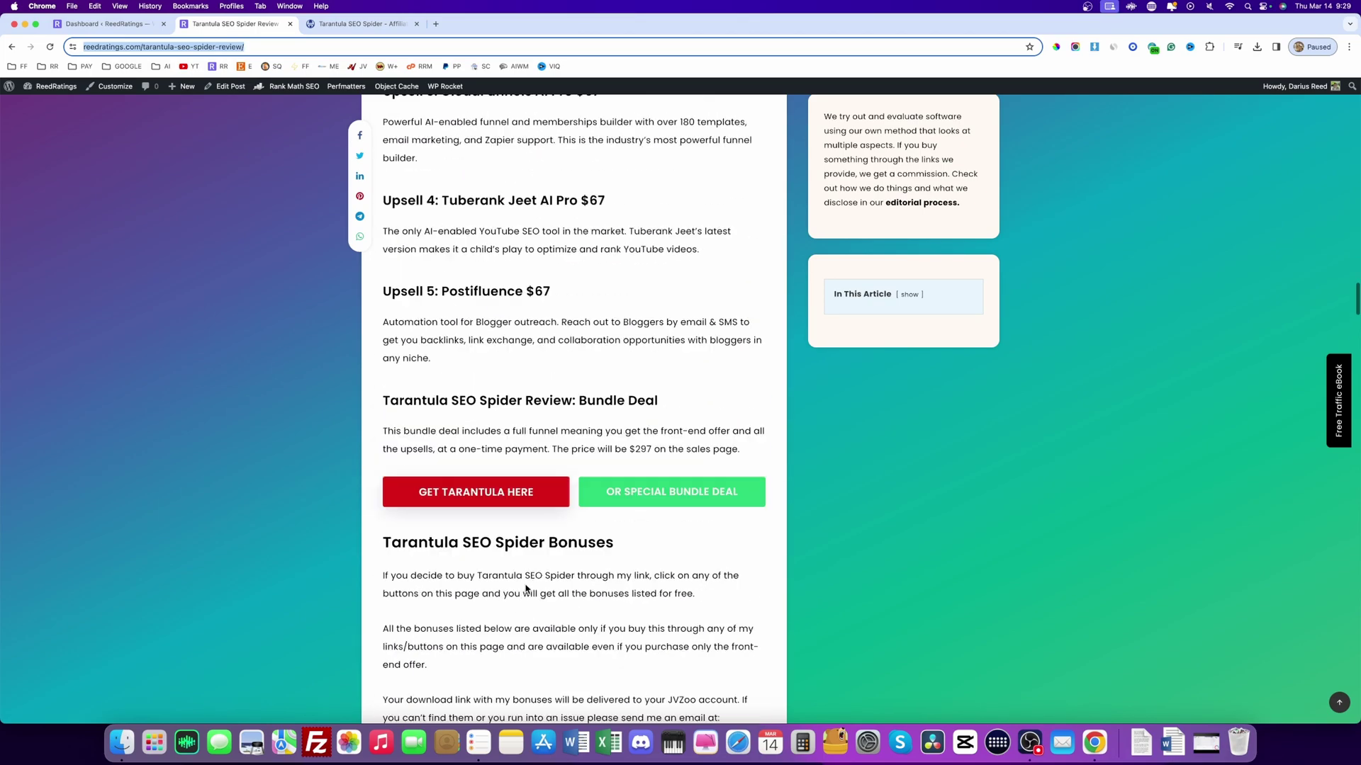
scroll(526, 587, "up", 2)
scroll(525, 586, "up", 5)
scroll(526, 584, "up", 1)
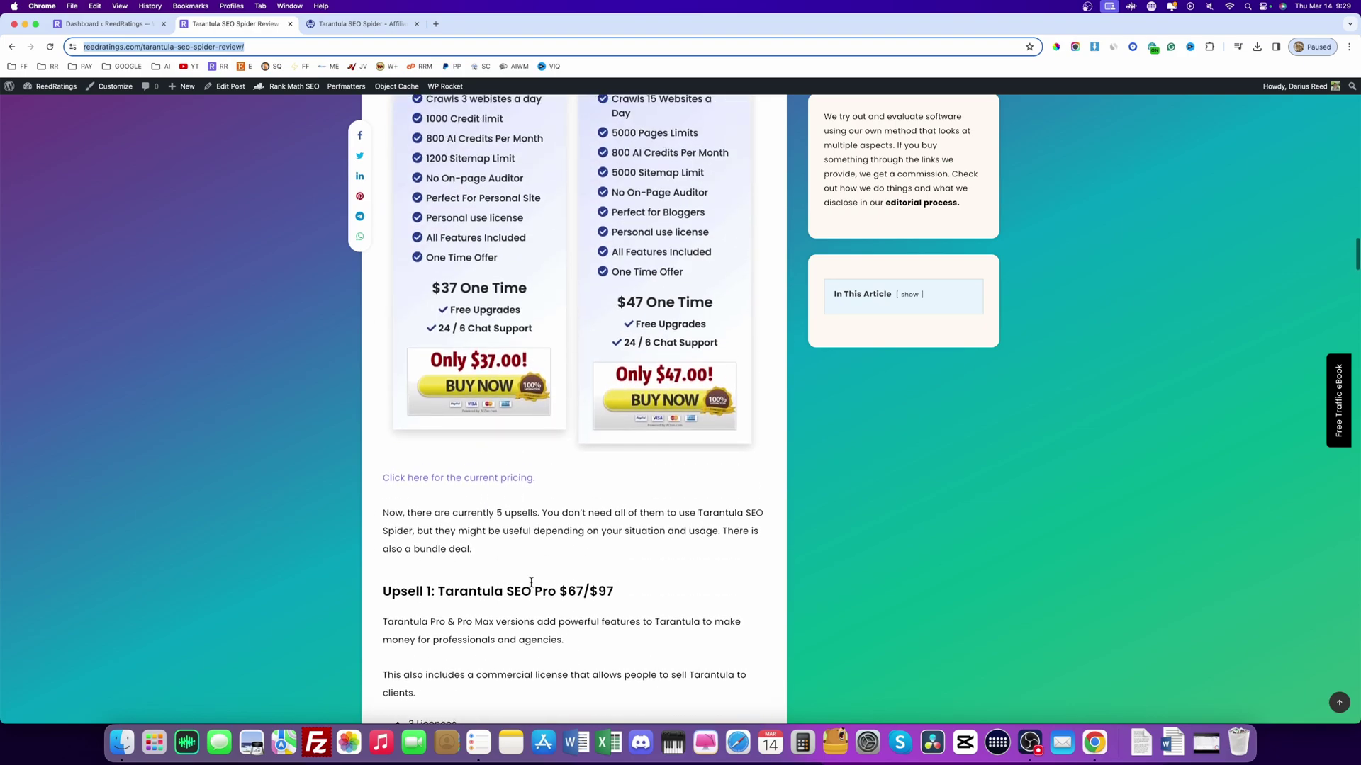
scroll(610, 545, "down", 3)
scroll(609, 545, "down", 3)
scroll(609, 546, "up", 4)
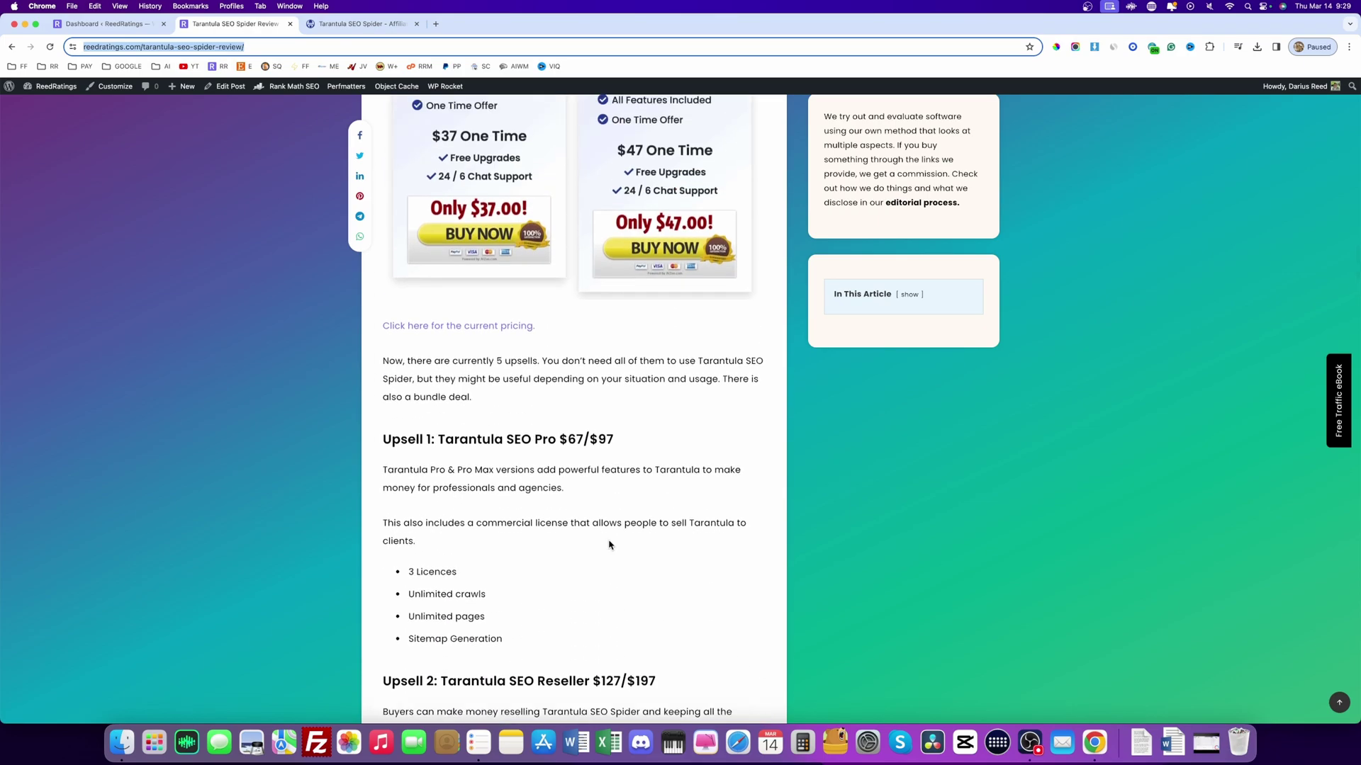
scroll(609, 545, "down", 1)
scroll(609, 546, "down", 5)
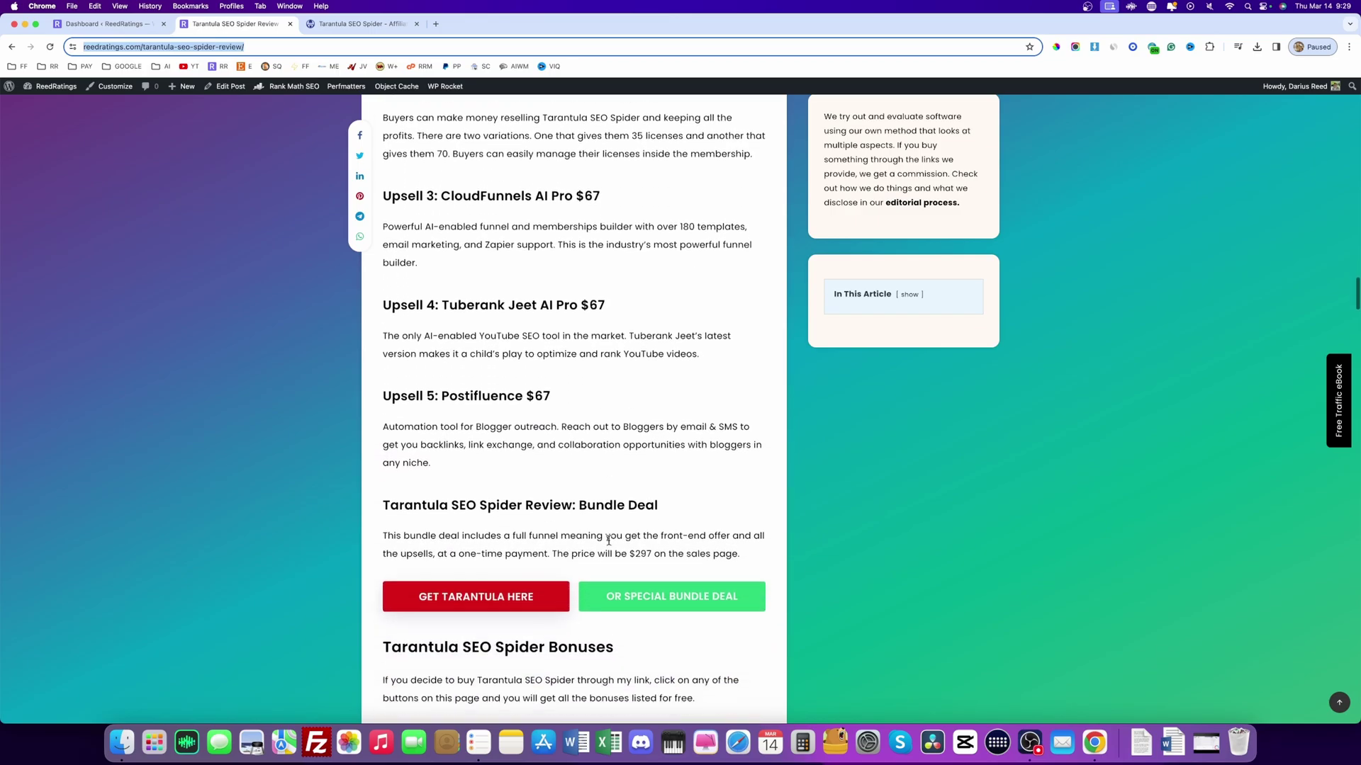
scroll(609, 544, "down", 1)
scroll(609, 545, "down", 4)
scroll(609, 546, "down", 1)
scroll(609, 545, "down", 2)
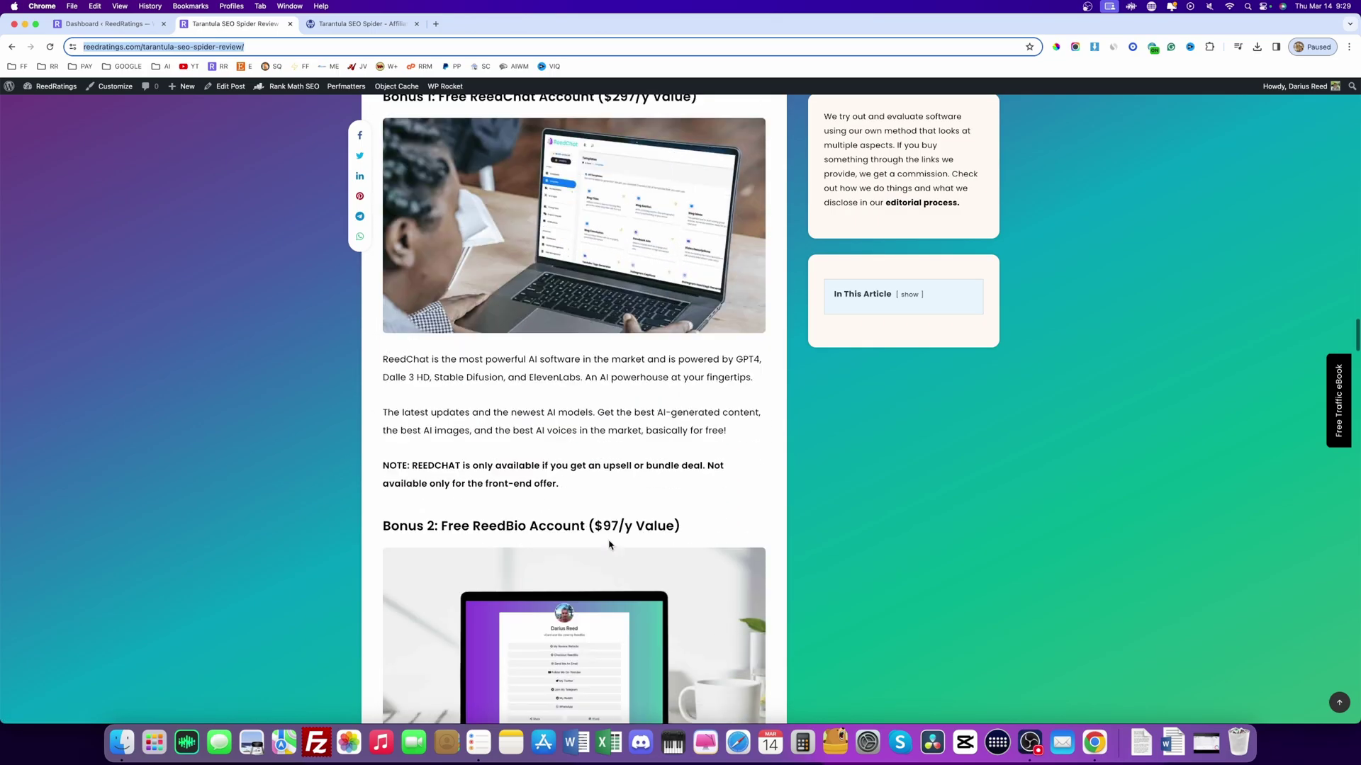
scroll(609, 545, "down", 3)
scroll(609, 546, "down", 4)
scroll(609, 545, "down", 2)
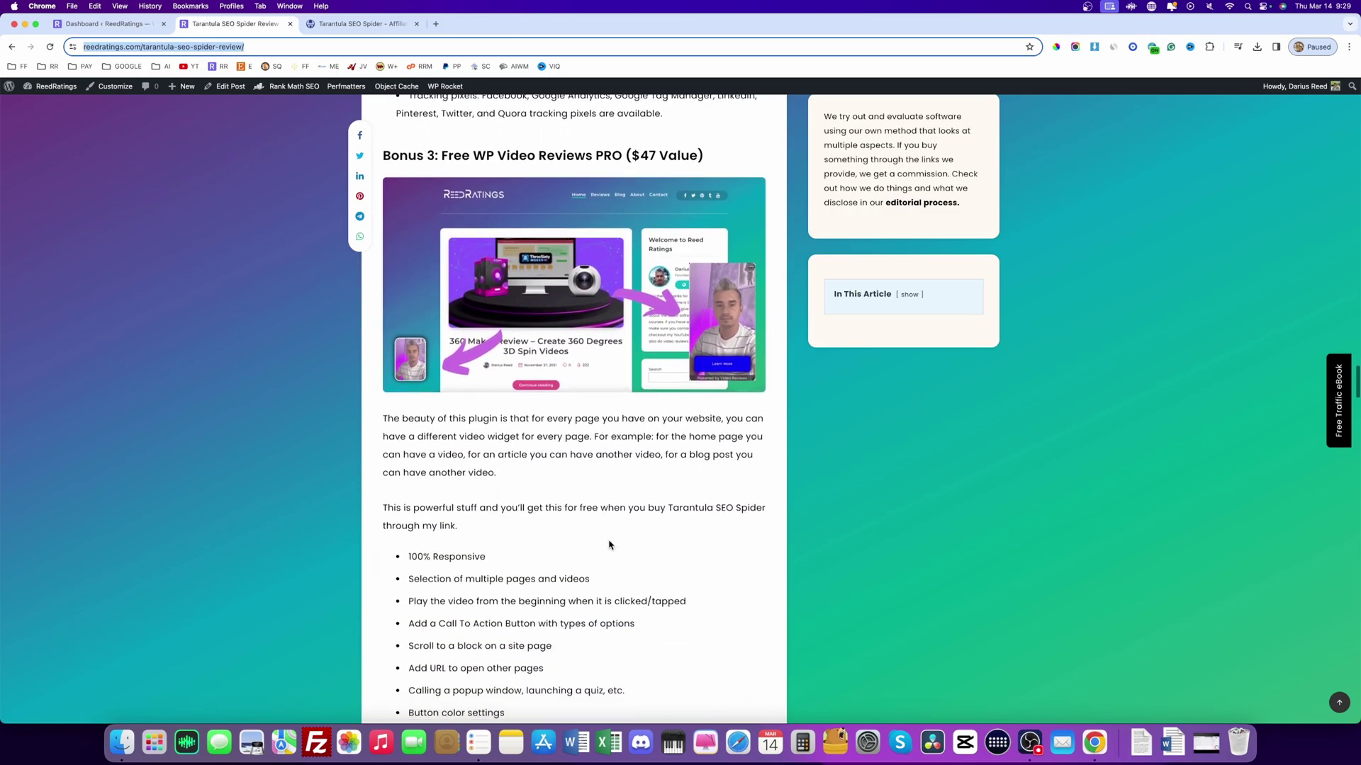
scroll(609, 546, "down", 4)
scroll(609, 545, "down", 2)
scroll(609, 545, "down", 5)
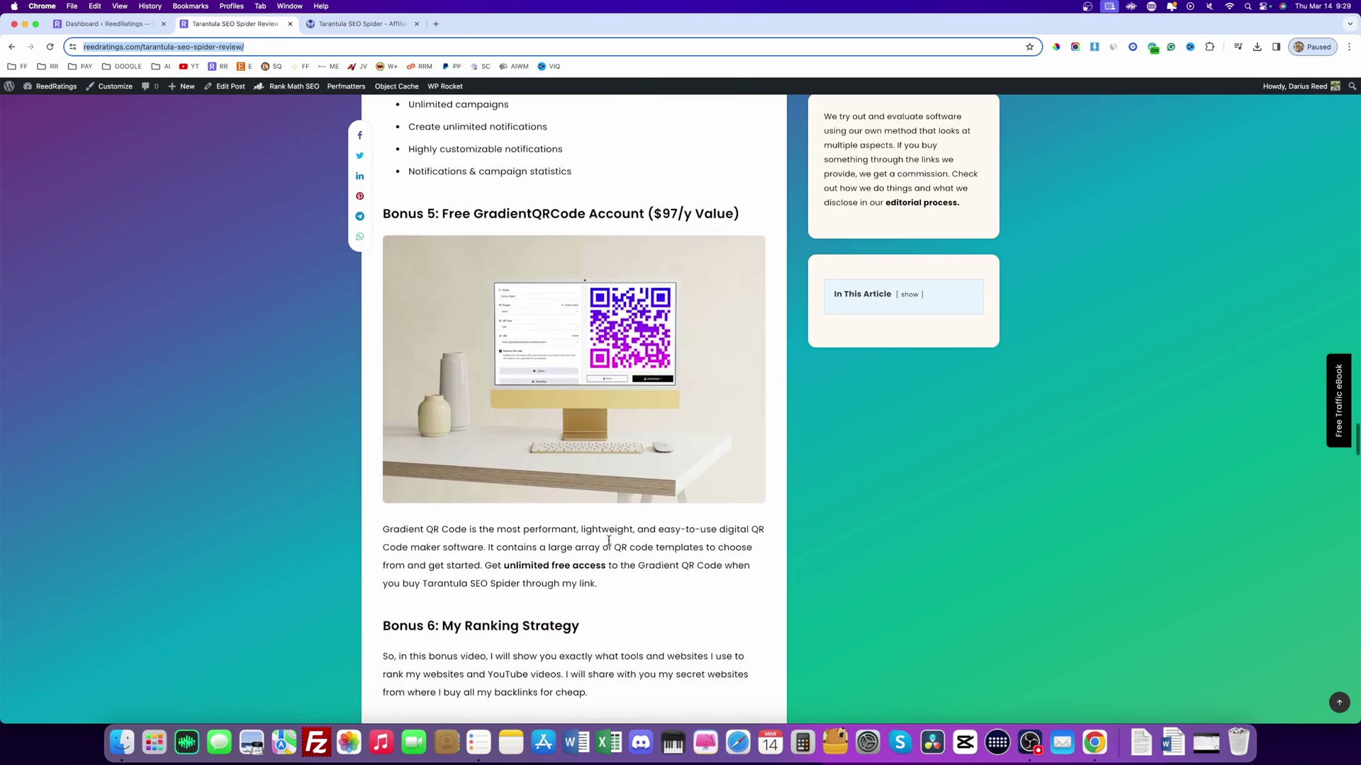
scroll(609, 546, "up", 2)
scroll(609, 545, "up", 5)
scroll(609, 546, "up", 3)
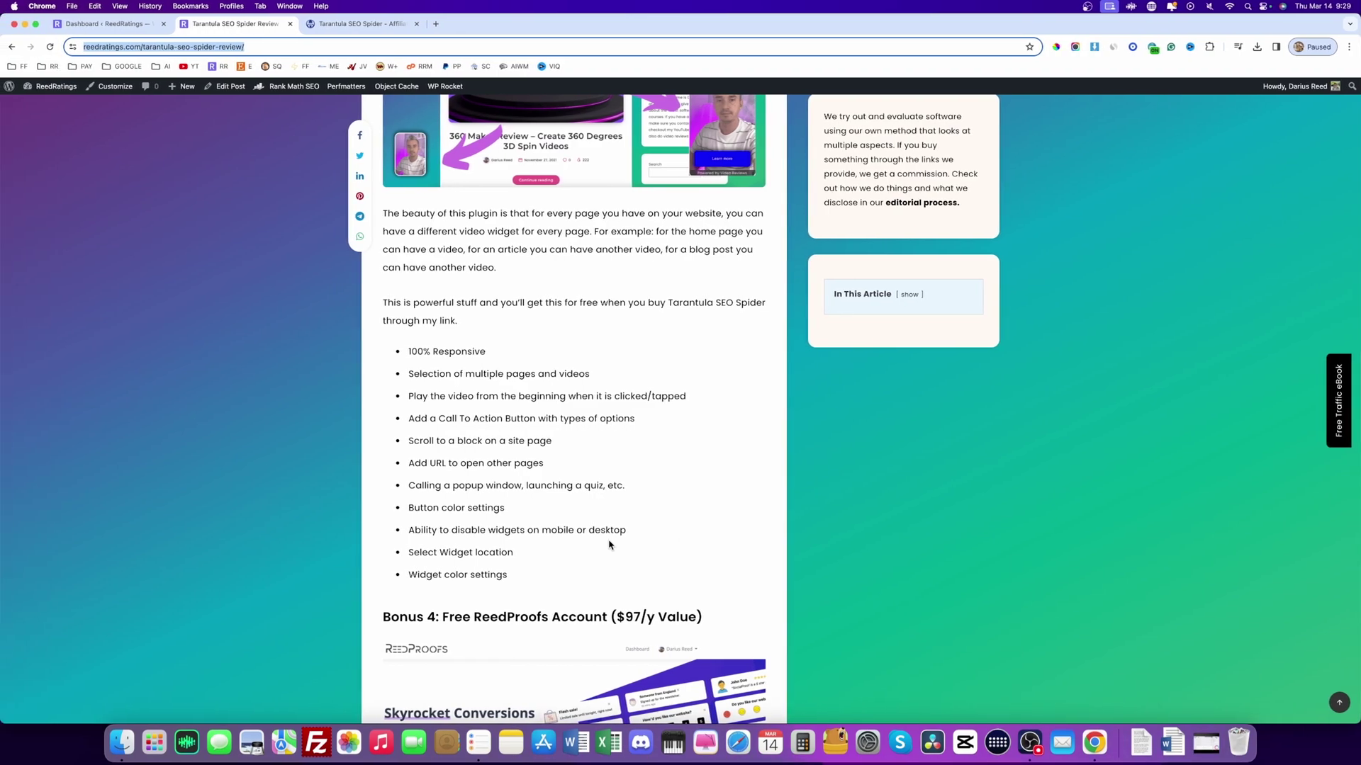
scroll(610, 546, "up", 5)
scroll(609, 546, "up", 5)
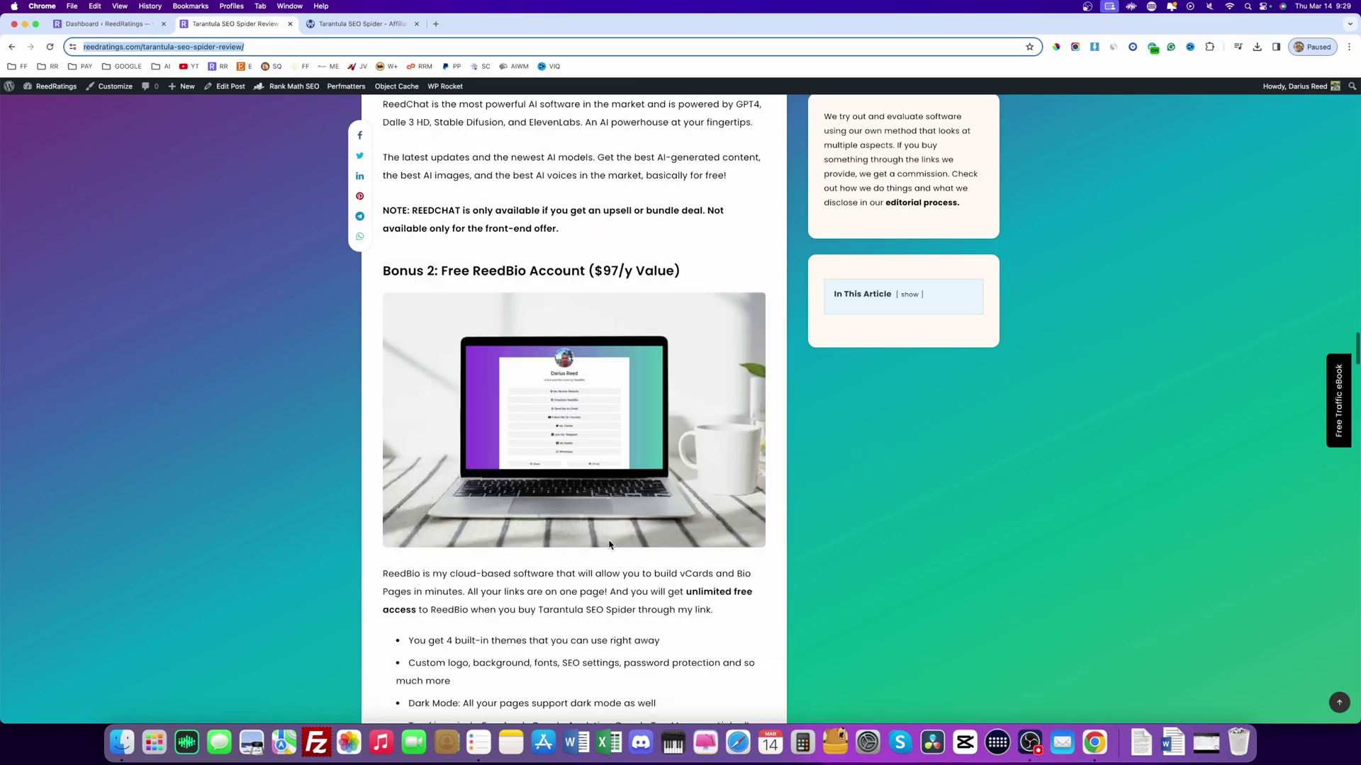
scroll(609, 545, "up", 5)
scroll(609, 545, "up", 5)
scroll(610, 546, "up", 2)
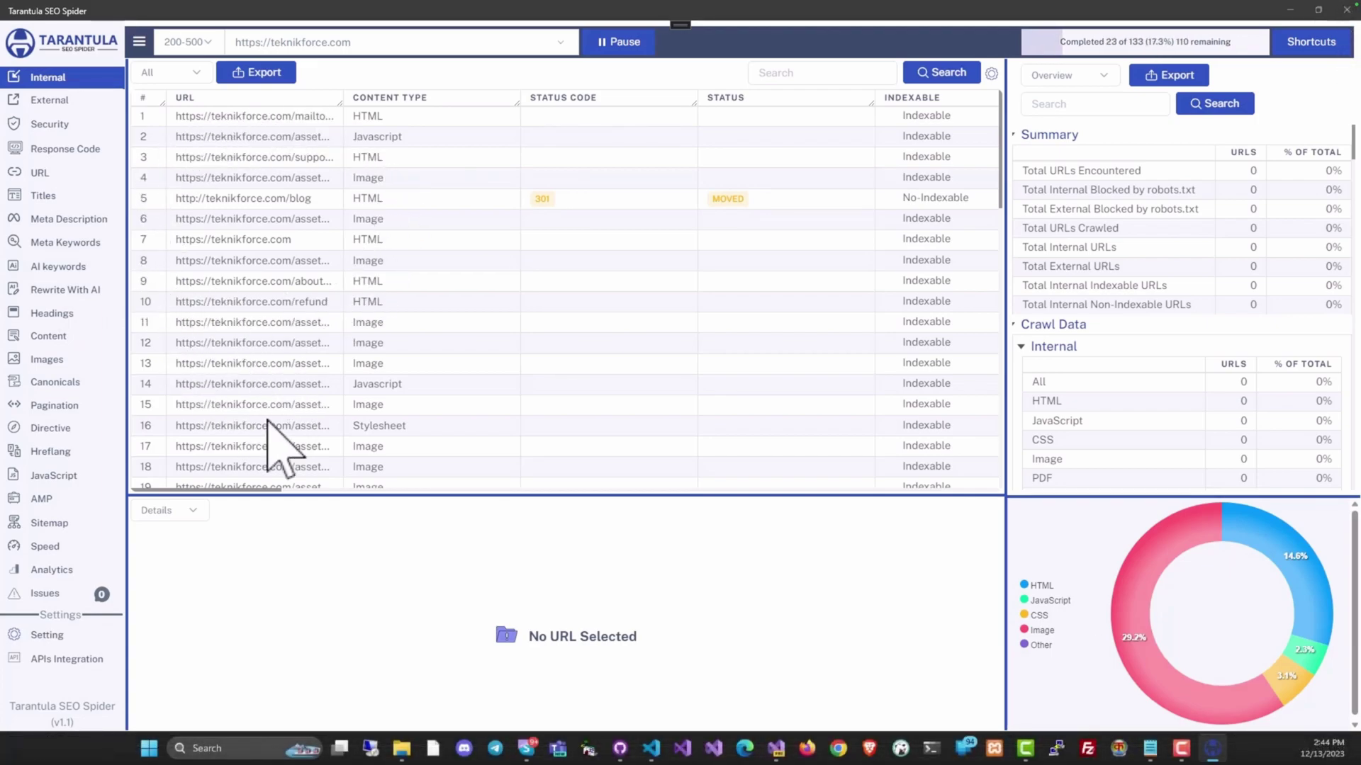
Step: Scroll the internal URLs table while the teknikforce.com crawl reaches 149 of 371 URLs
mouse_move(243, 492)
left_mouse_down()
mouse_move(280, 491)
mouse_move(231, 491)
left_mouse_up()
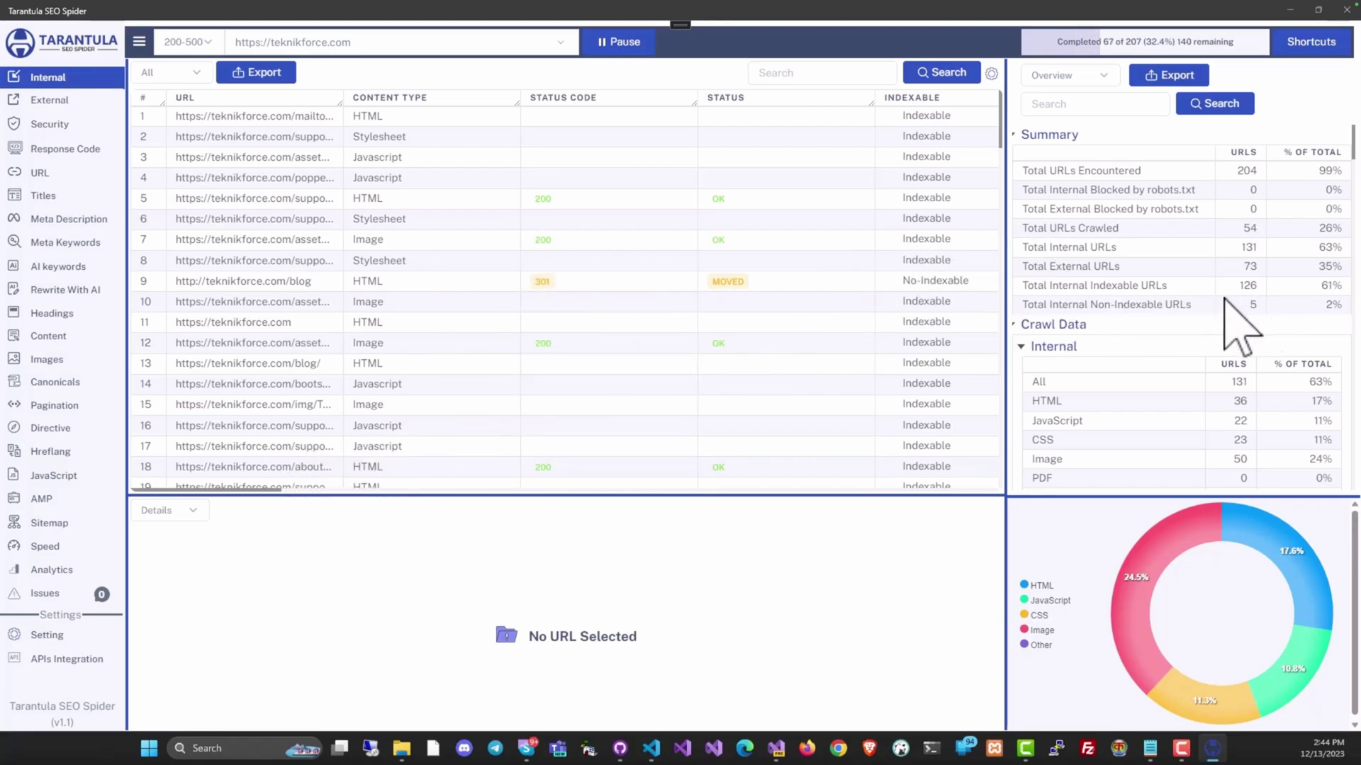
left_click_drag(997, 123, 1004, 311)
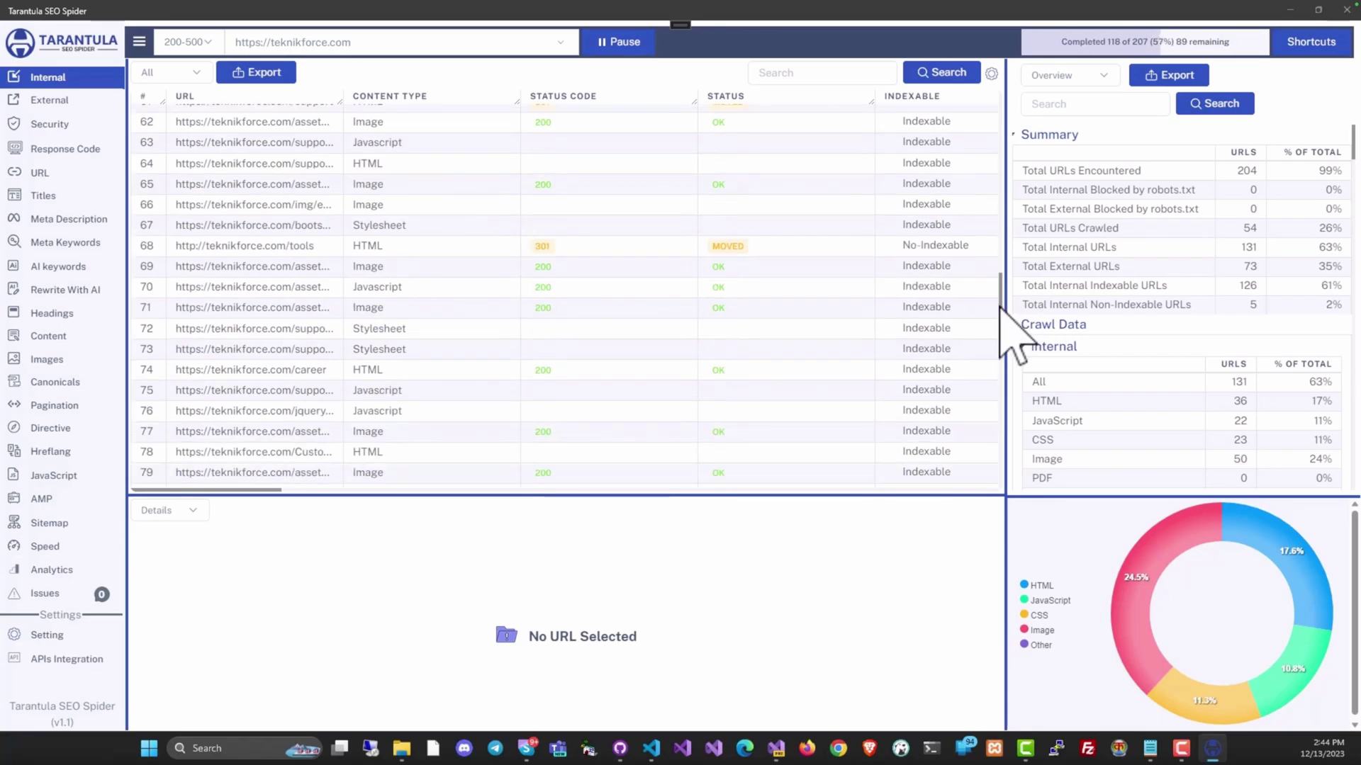
left_click_drag(1005, 311, 1001, 353)
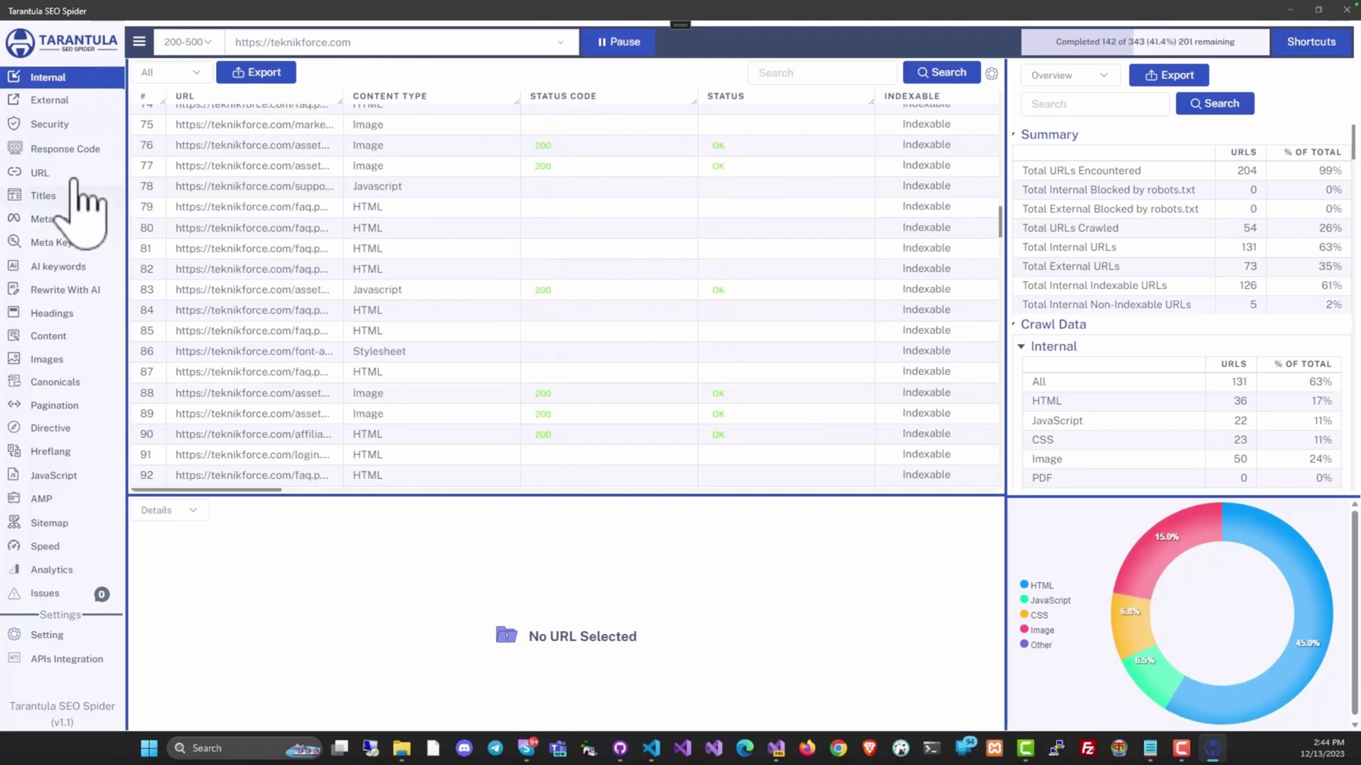
Step: Review the External and Security results, inspect the 404 LinkedIn image, then show Response Codes
left_click(53, 100)
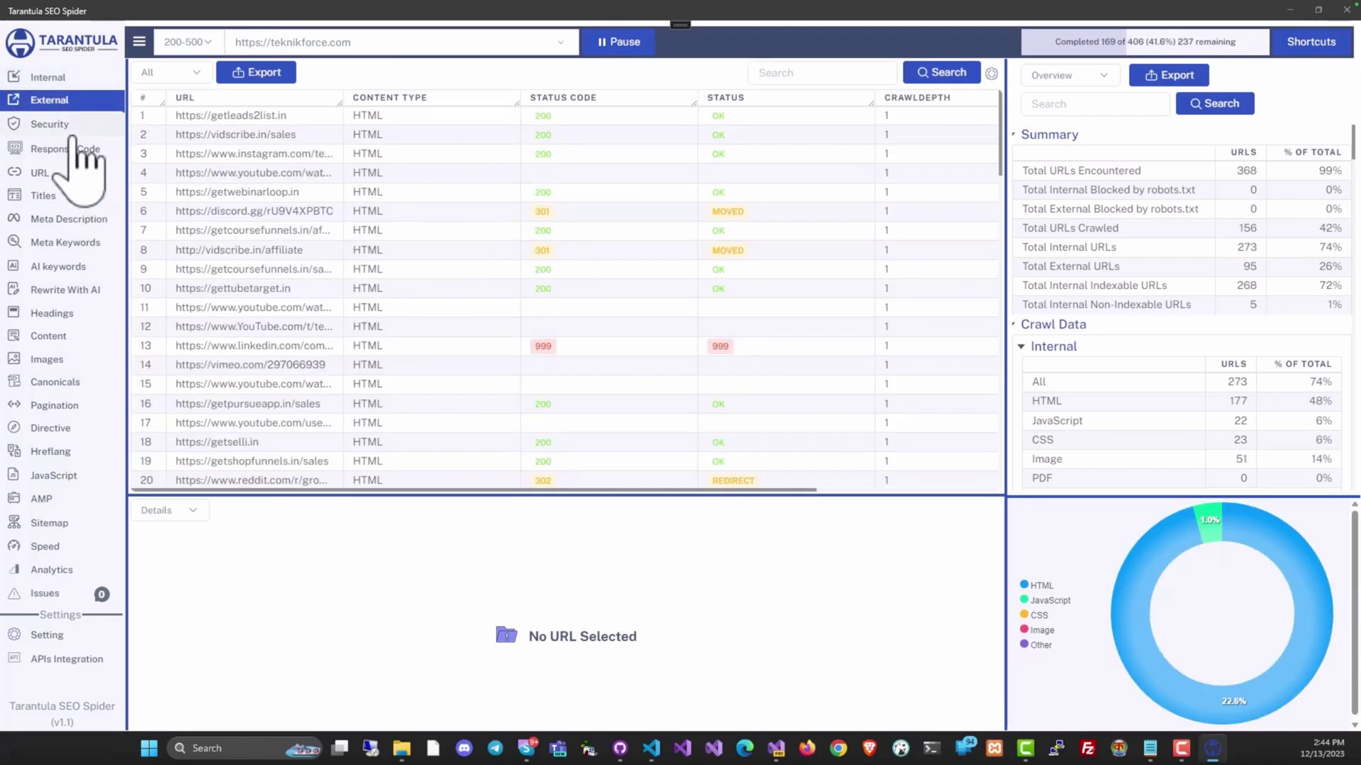
left_click(94, 123)
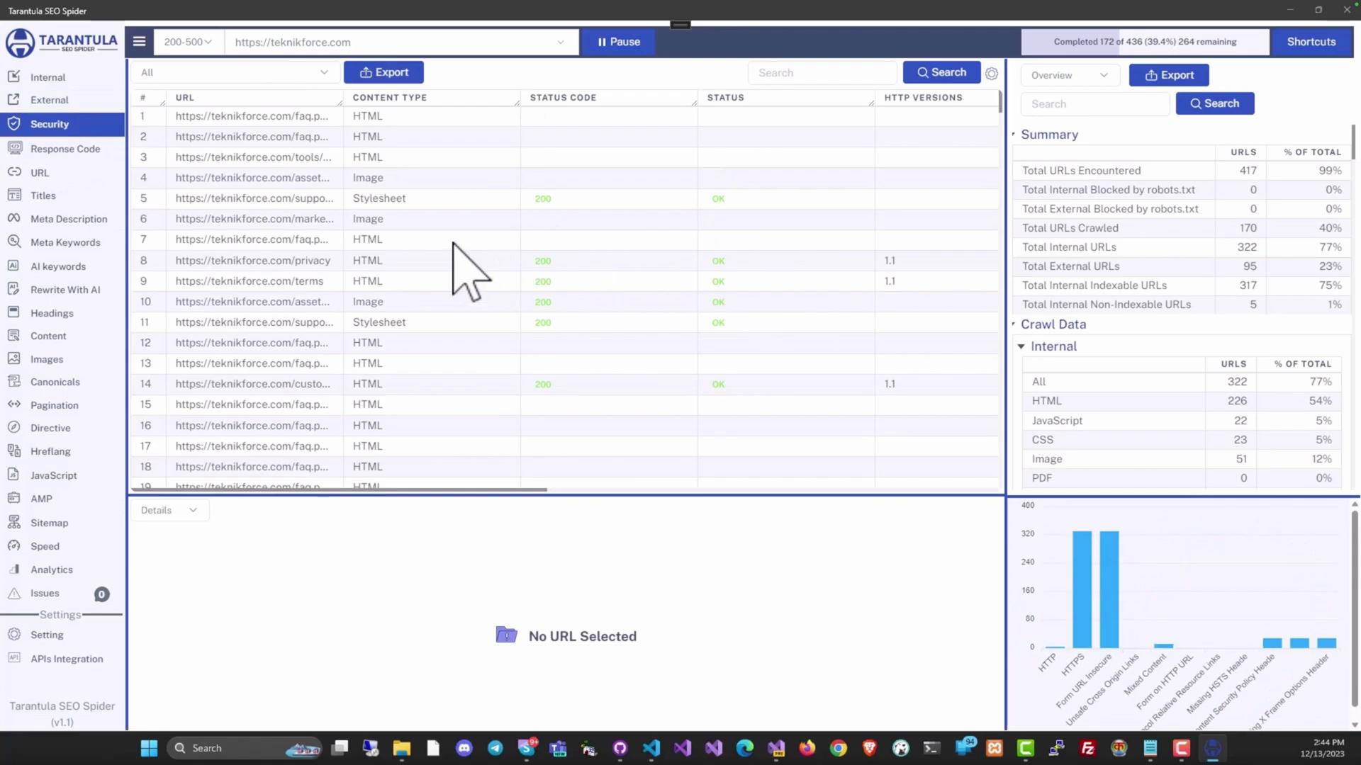
scroll(456, 266, "down", 3)
scroll(447, 265, "down", 2)
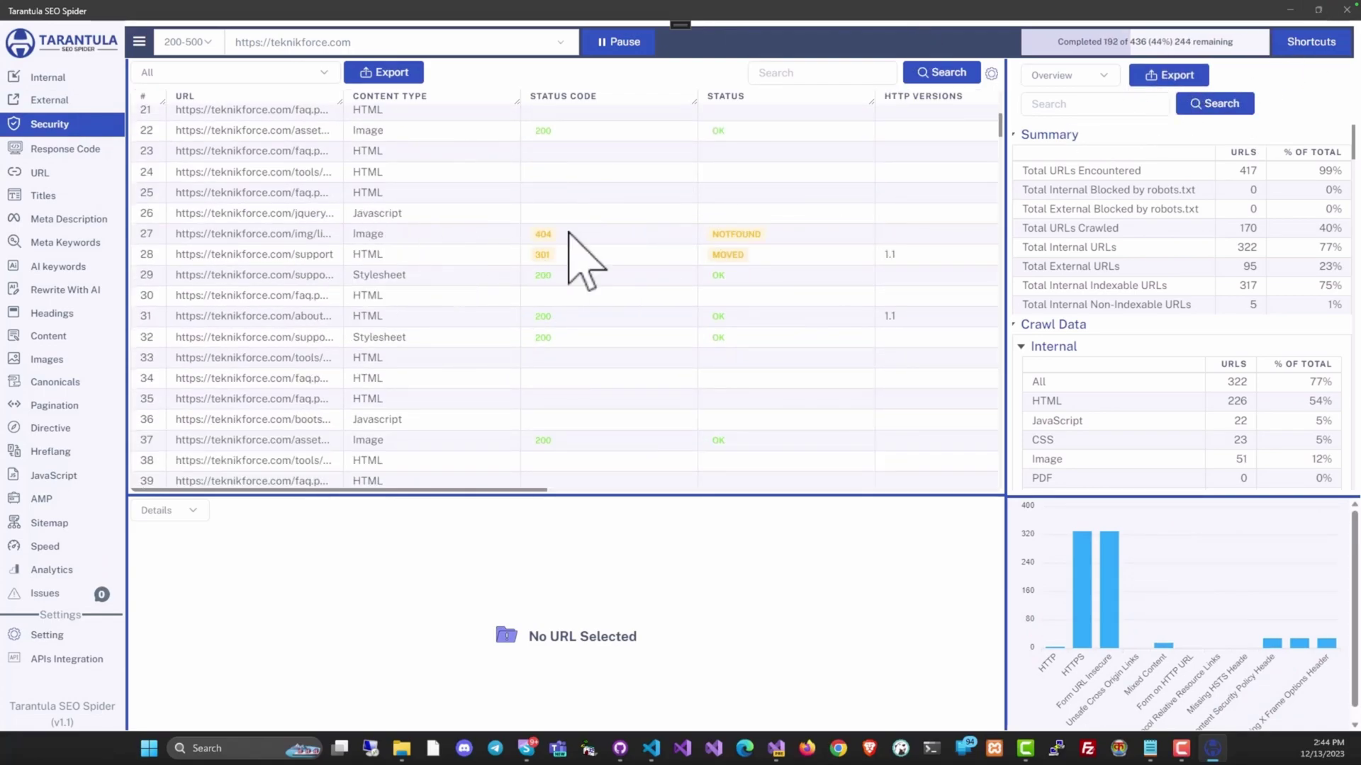
left_click(607, 238)
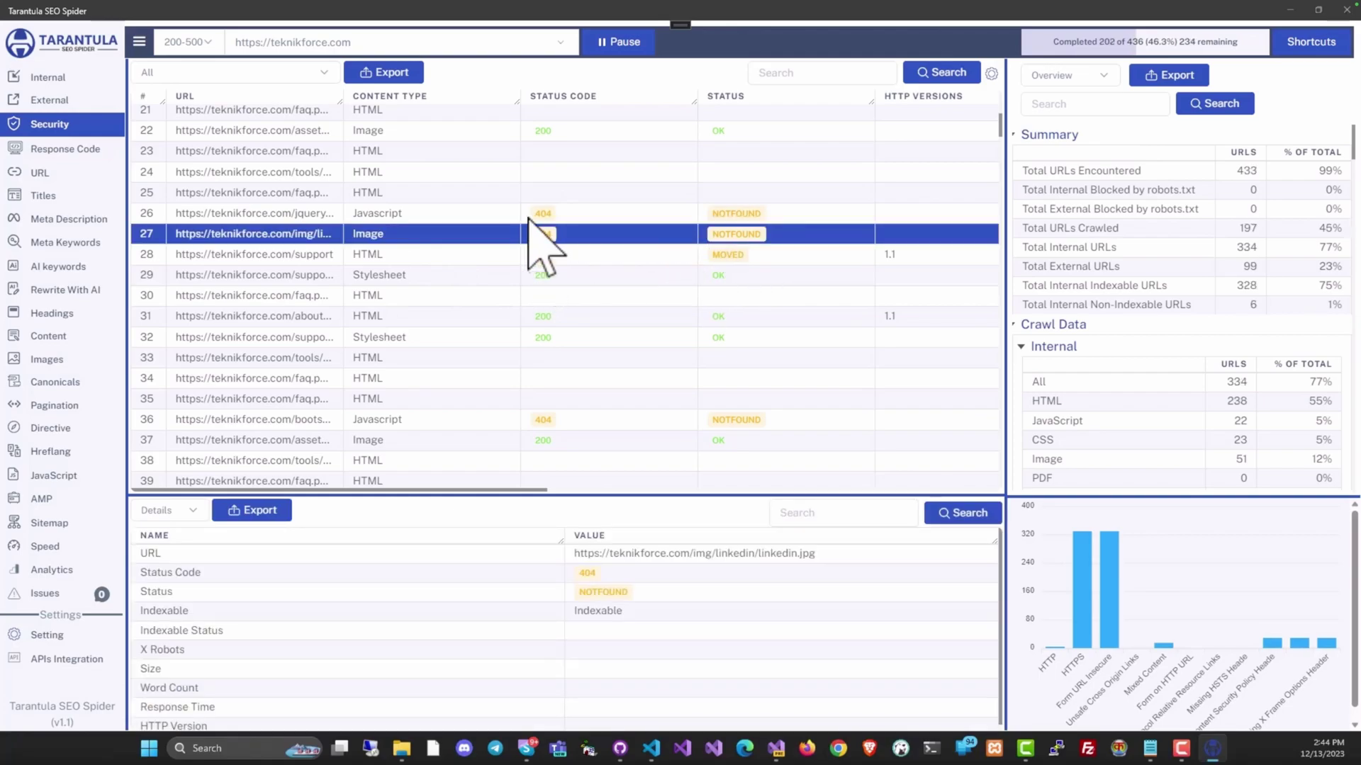
left_click(66, 150)
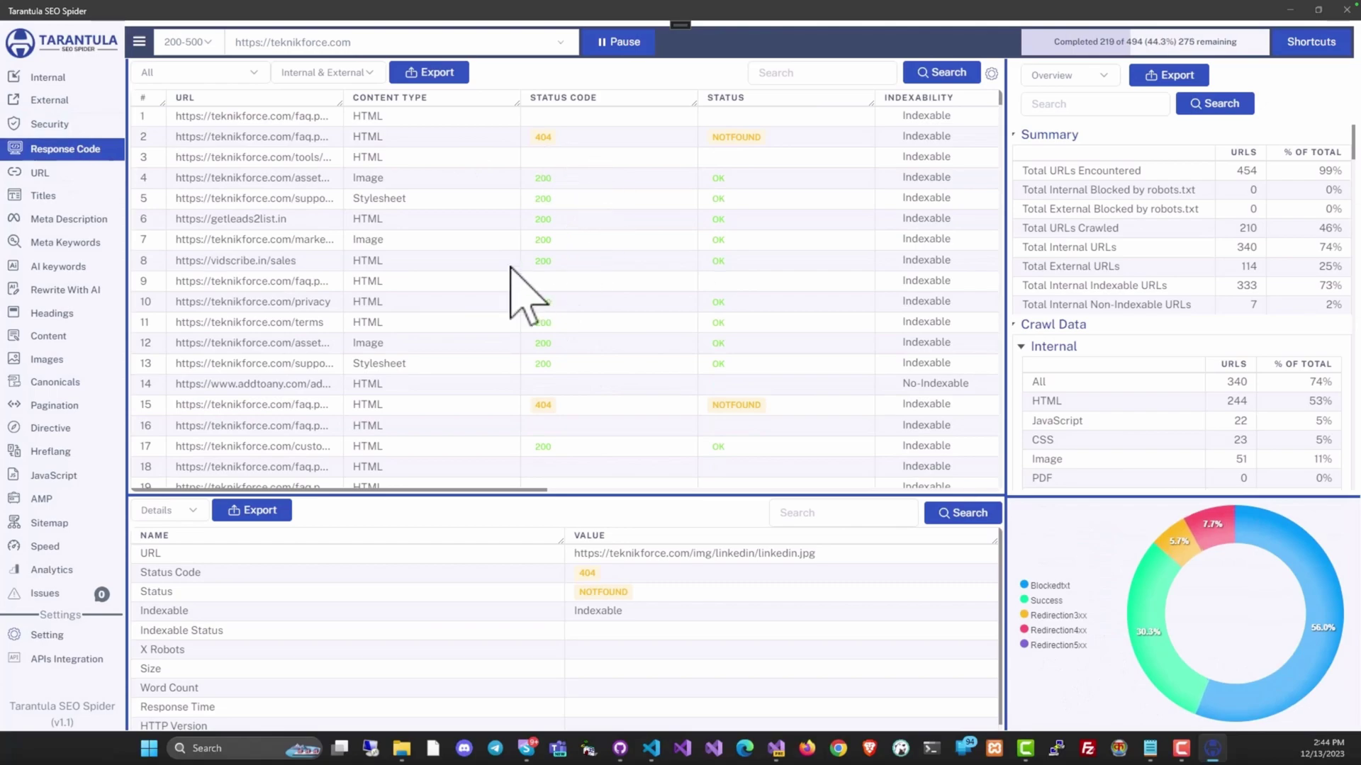
Step: Review the URL and Page Title results, inspecting the About Us and Privacy pages
left_click(72, 176)
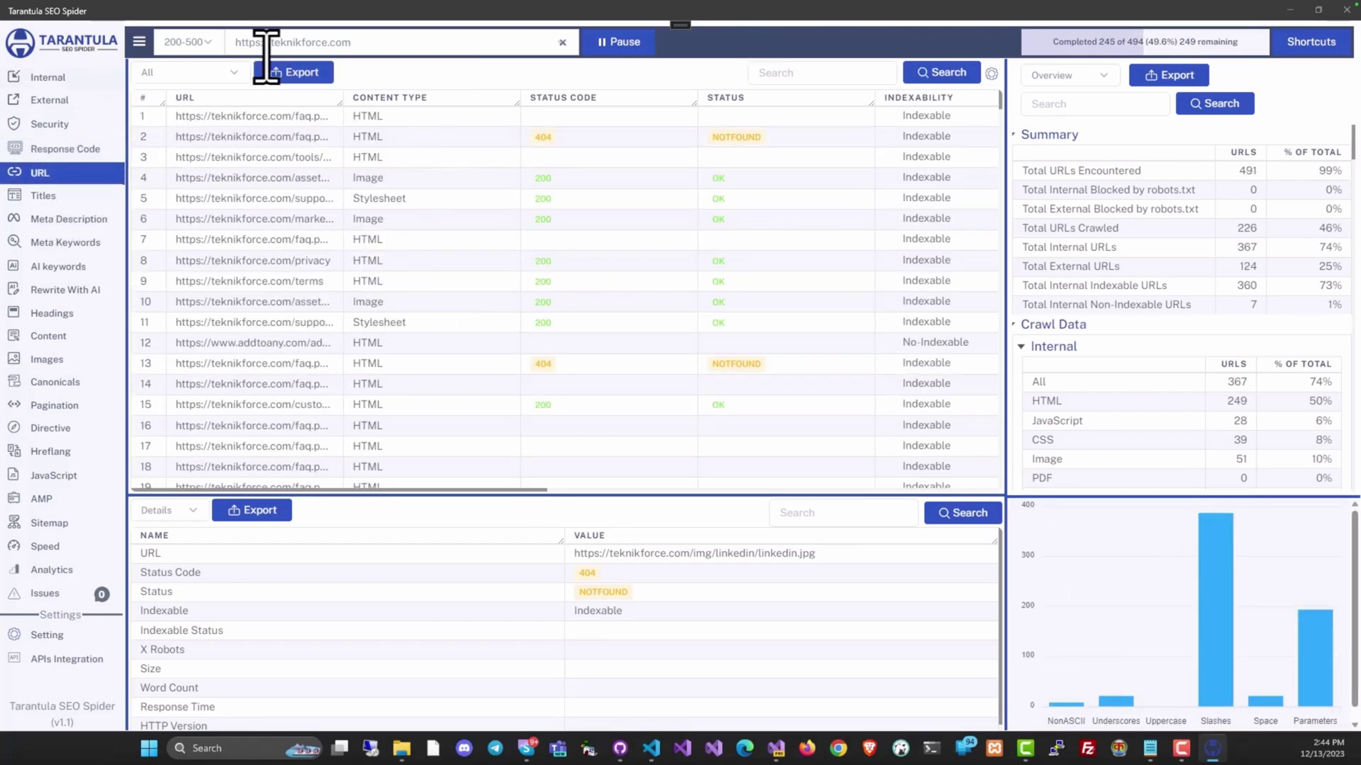
left_click(62, 200)
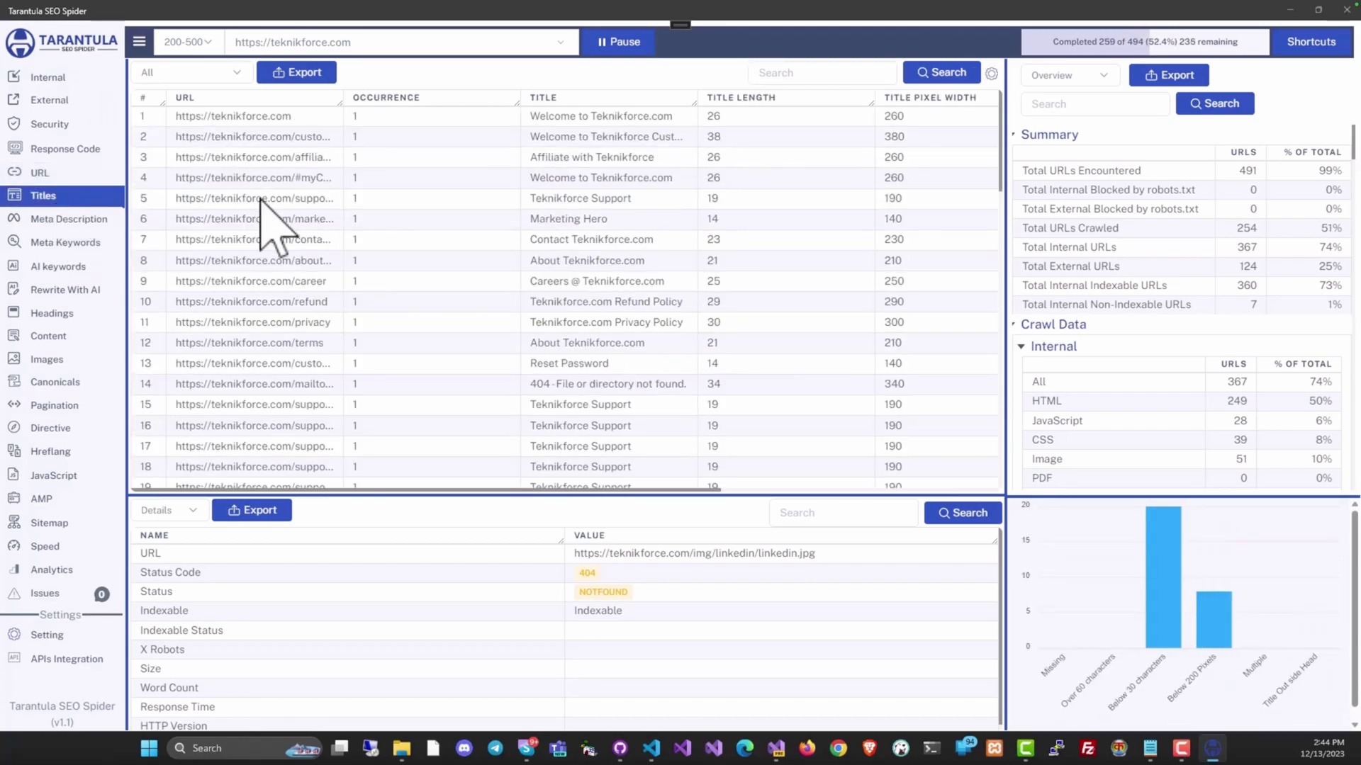
left_click_drag(336, 502, 497, 505)
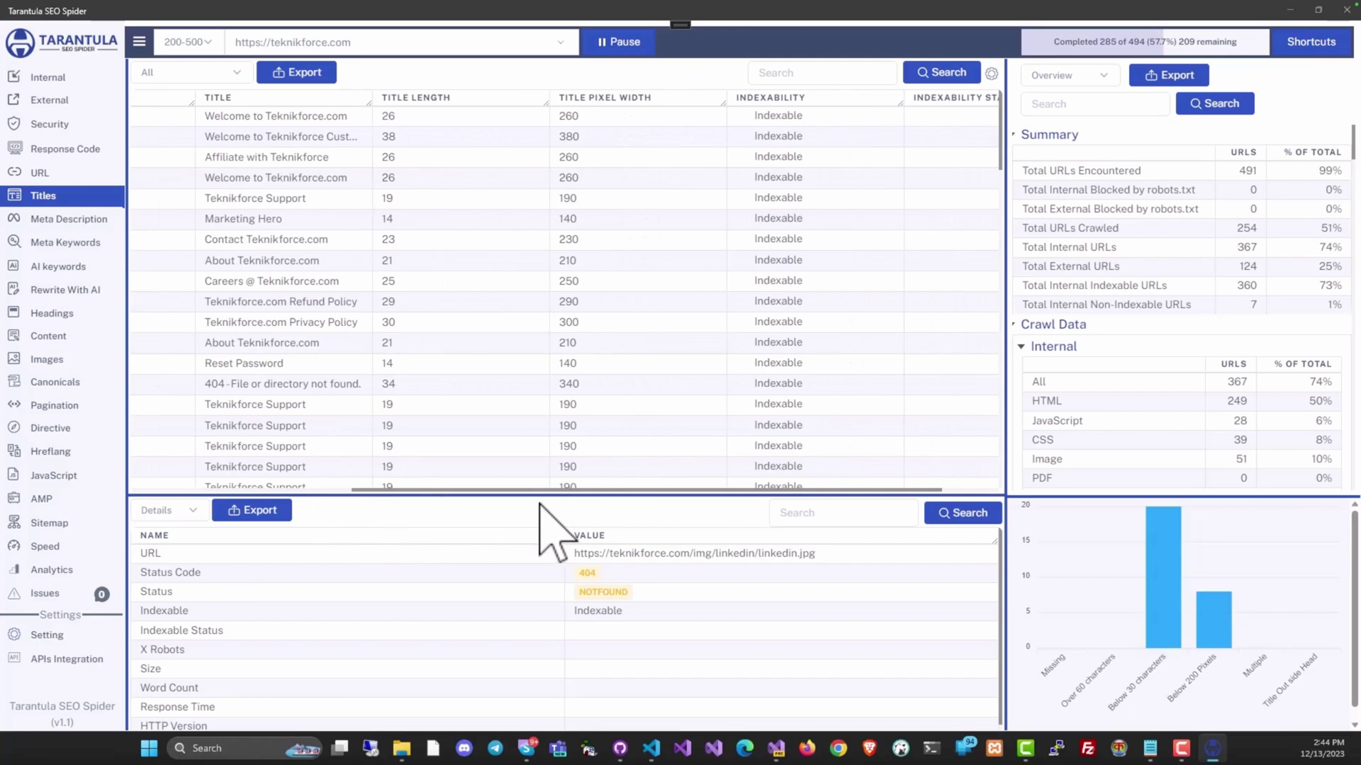
left_click_drag(497, 507, 428, 496)
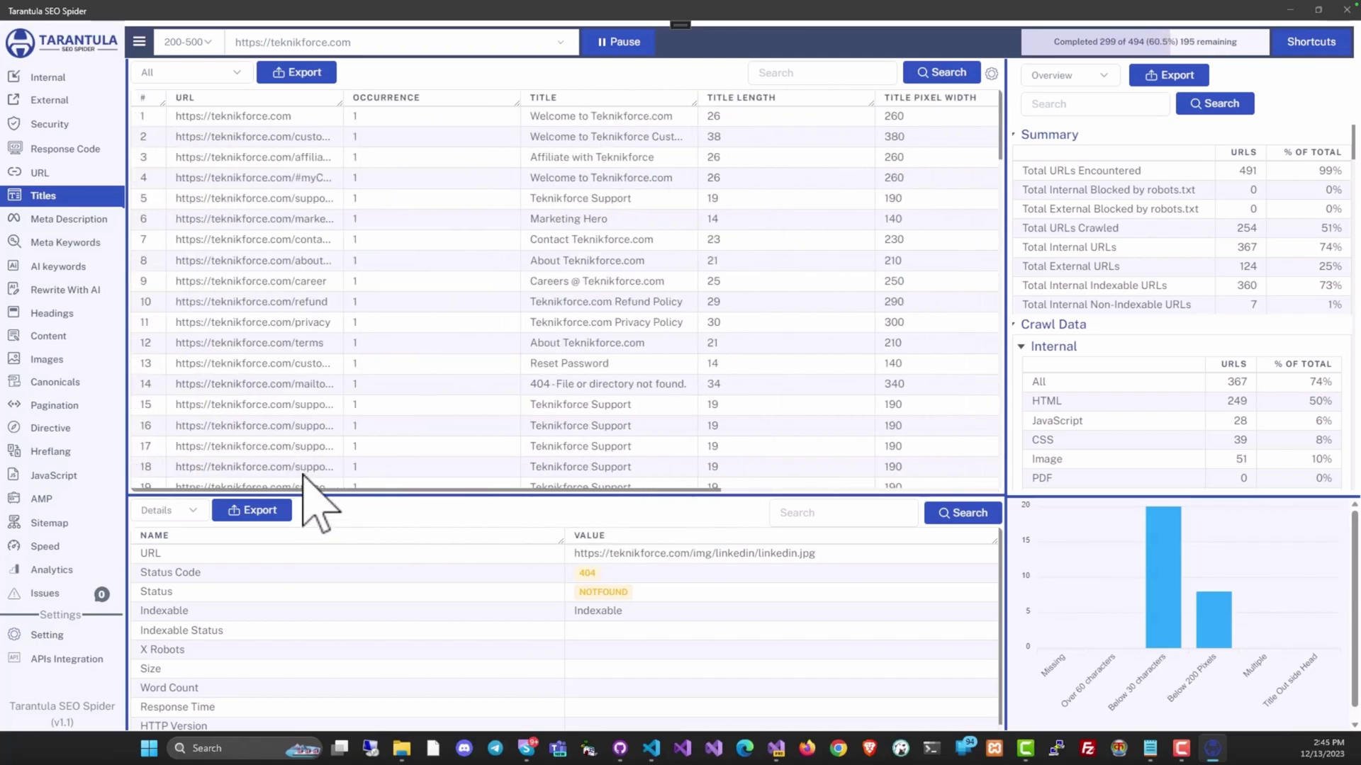
scroll(553, 214, "down", 2)
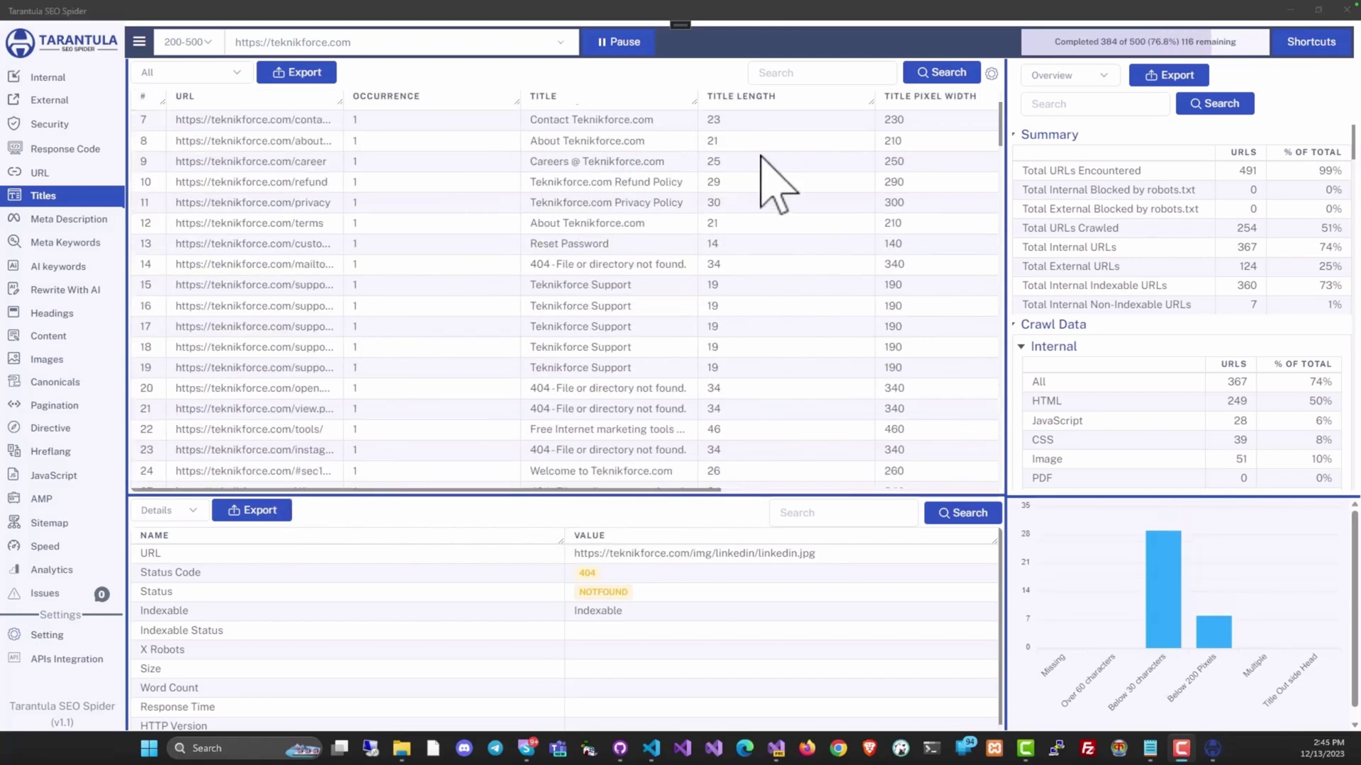
left_click(729, 141)
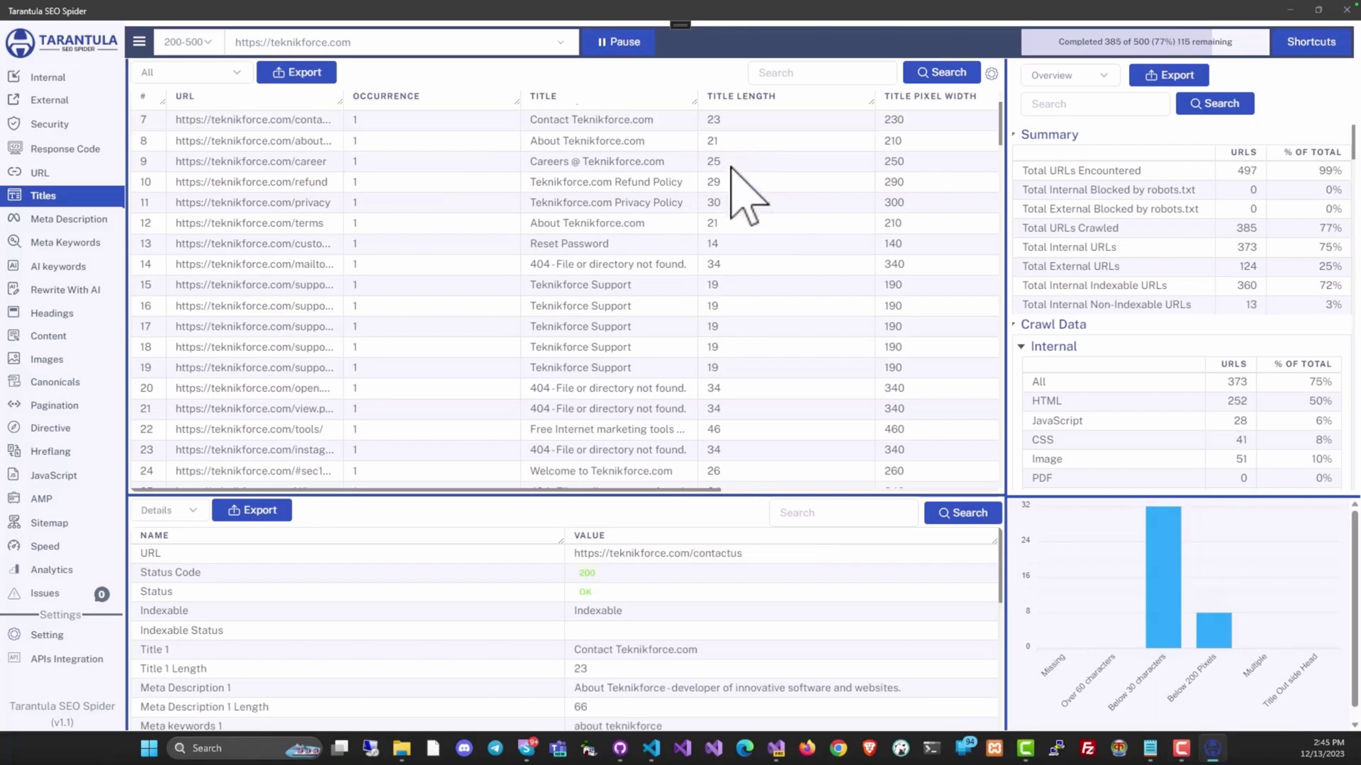
left_click(730, 205)
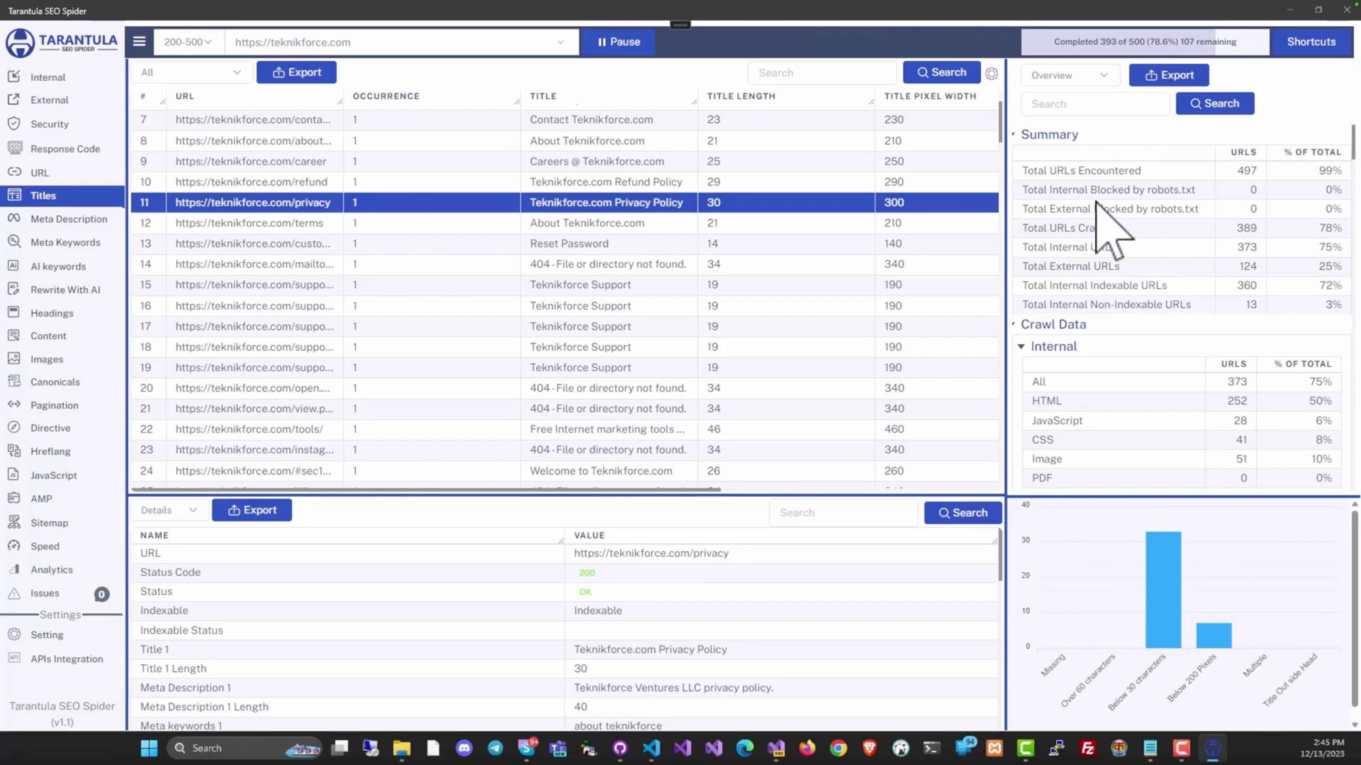
left_click(1110, 80)
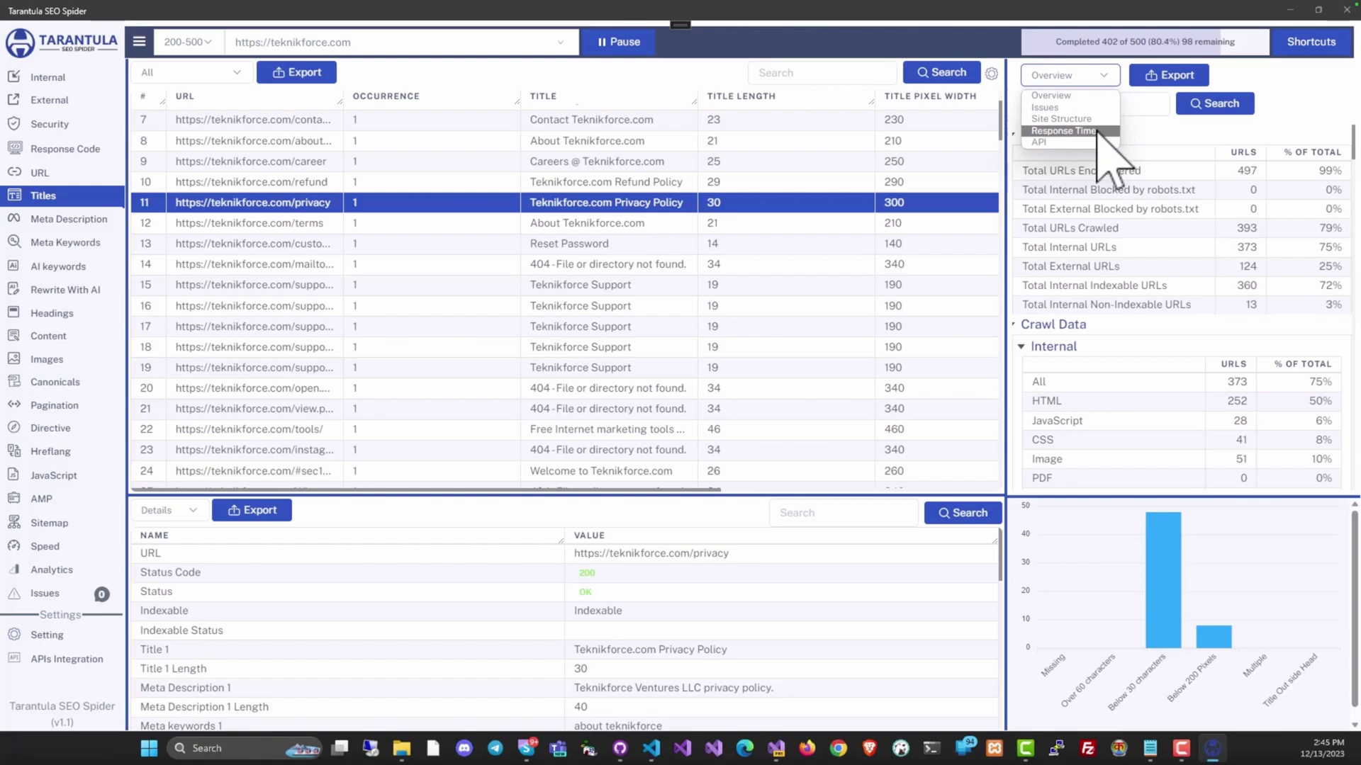
Step: From the site issues list, show the Form on HTTP URL and Missing HSTS Header pages
left_click(1053, 108)
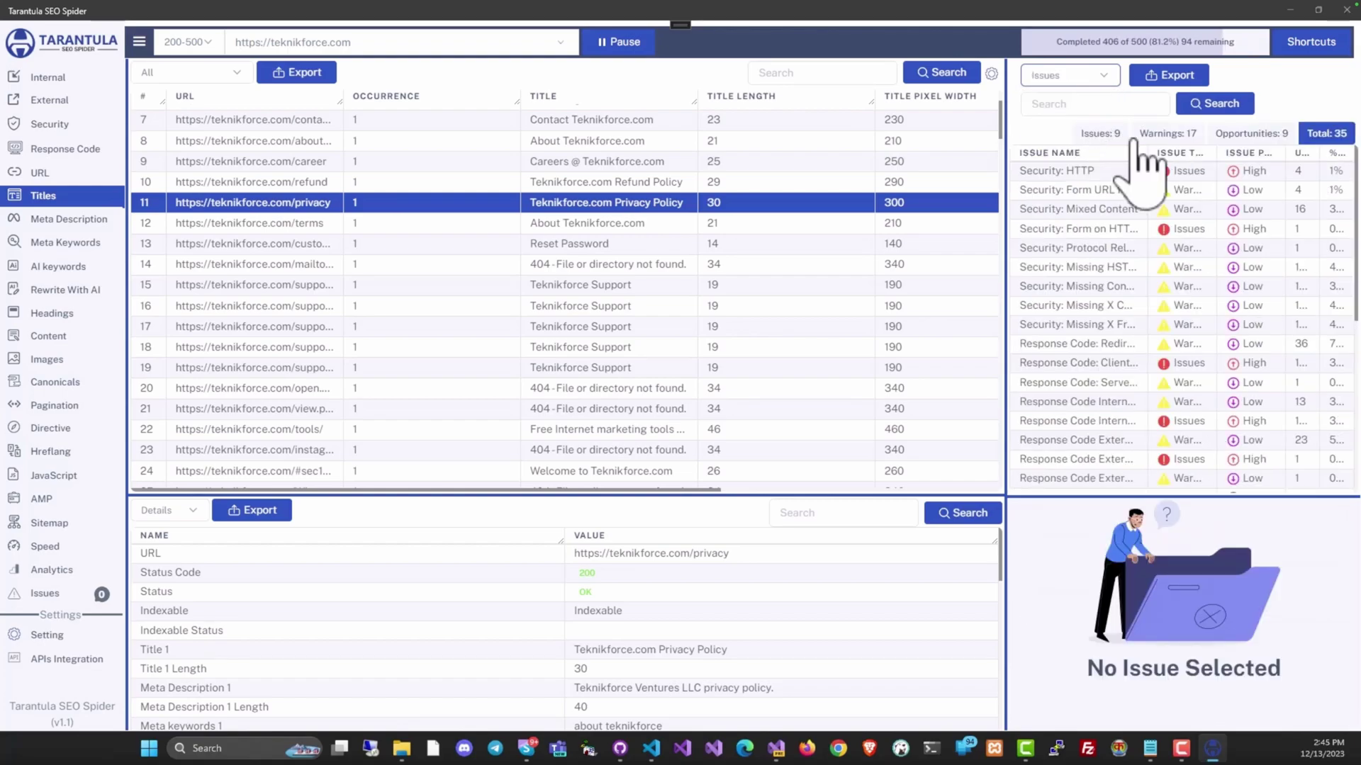
mouse_move(1354, 234)
left_mouse_down()
mouse_move(1345, 403)
mouse_move(1356, 202)
left_mouse_up()
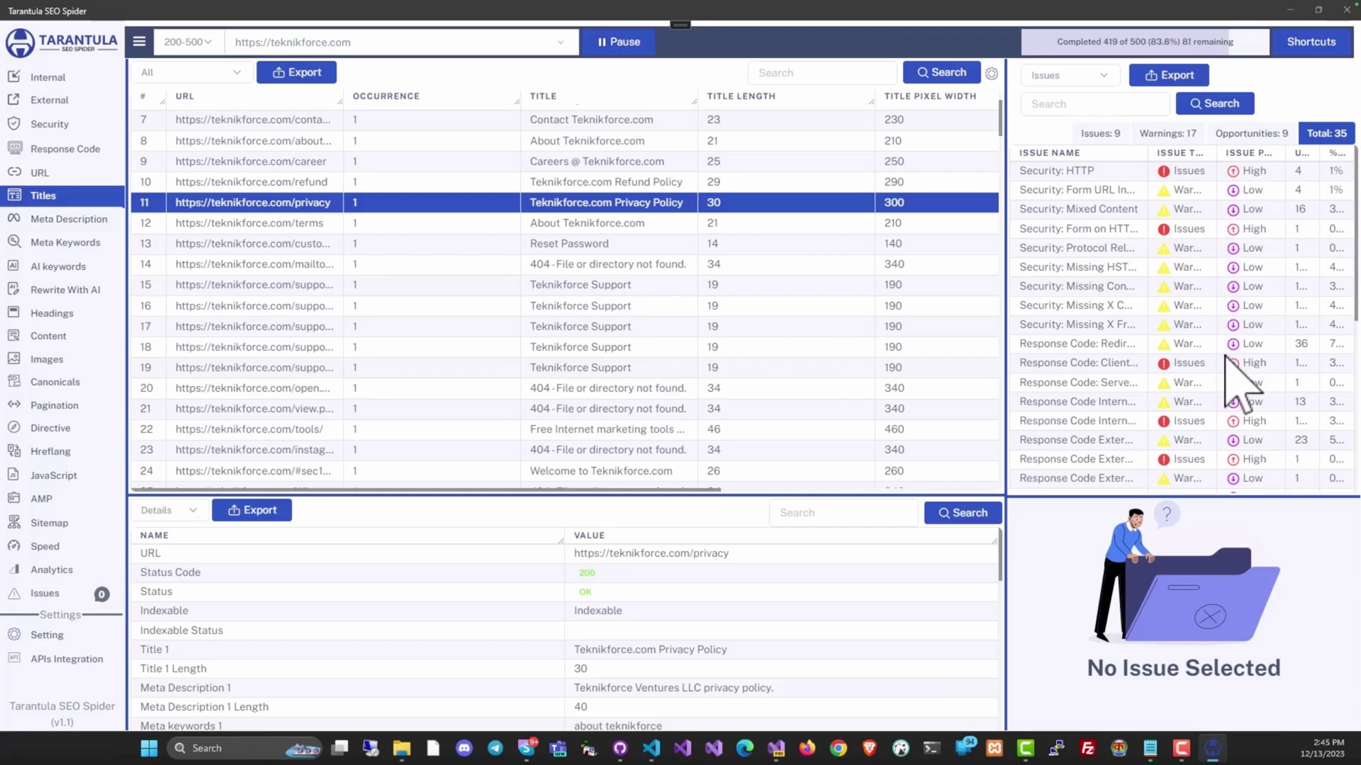
left_click(1119, 232)
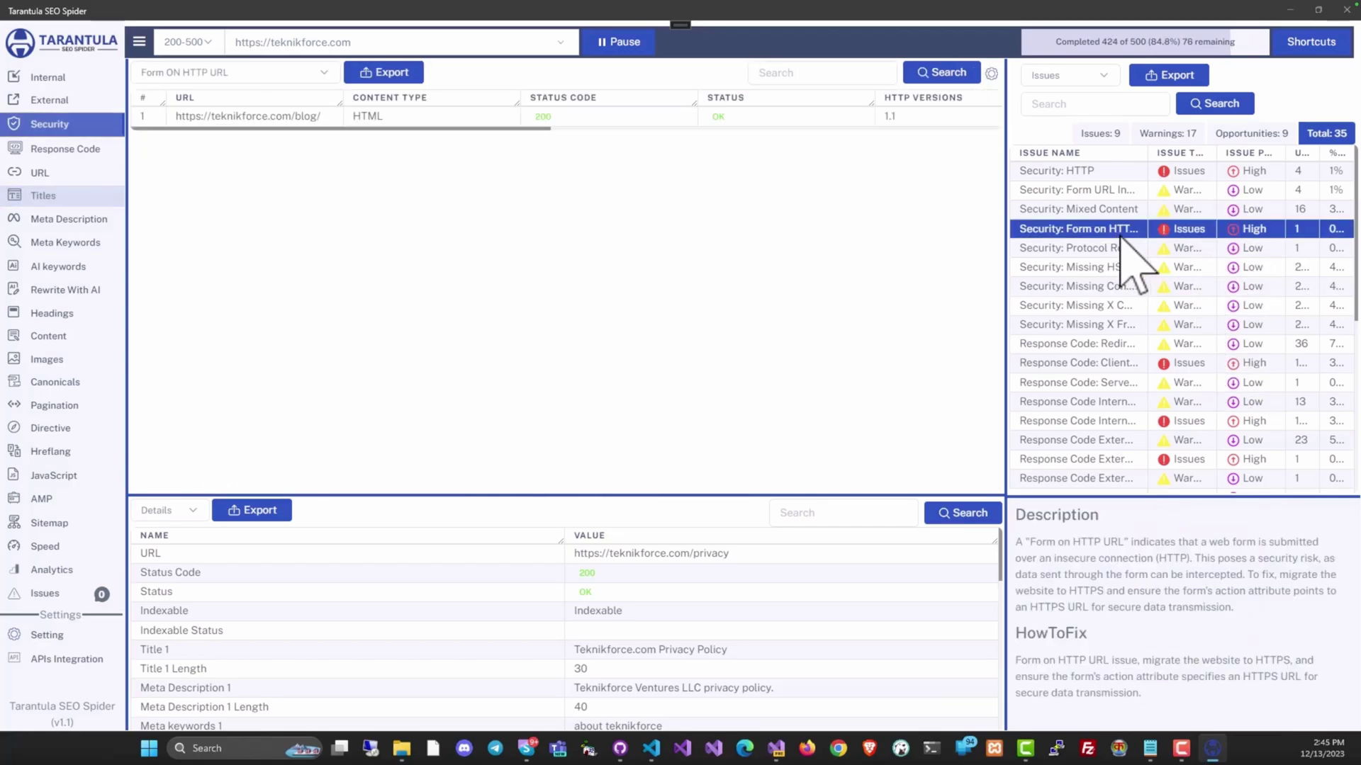
left_click(1105, 268)
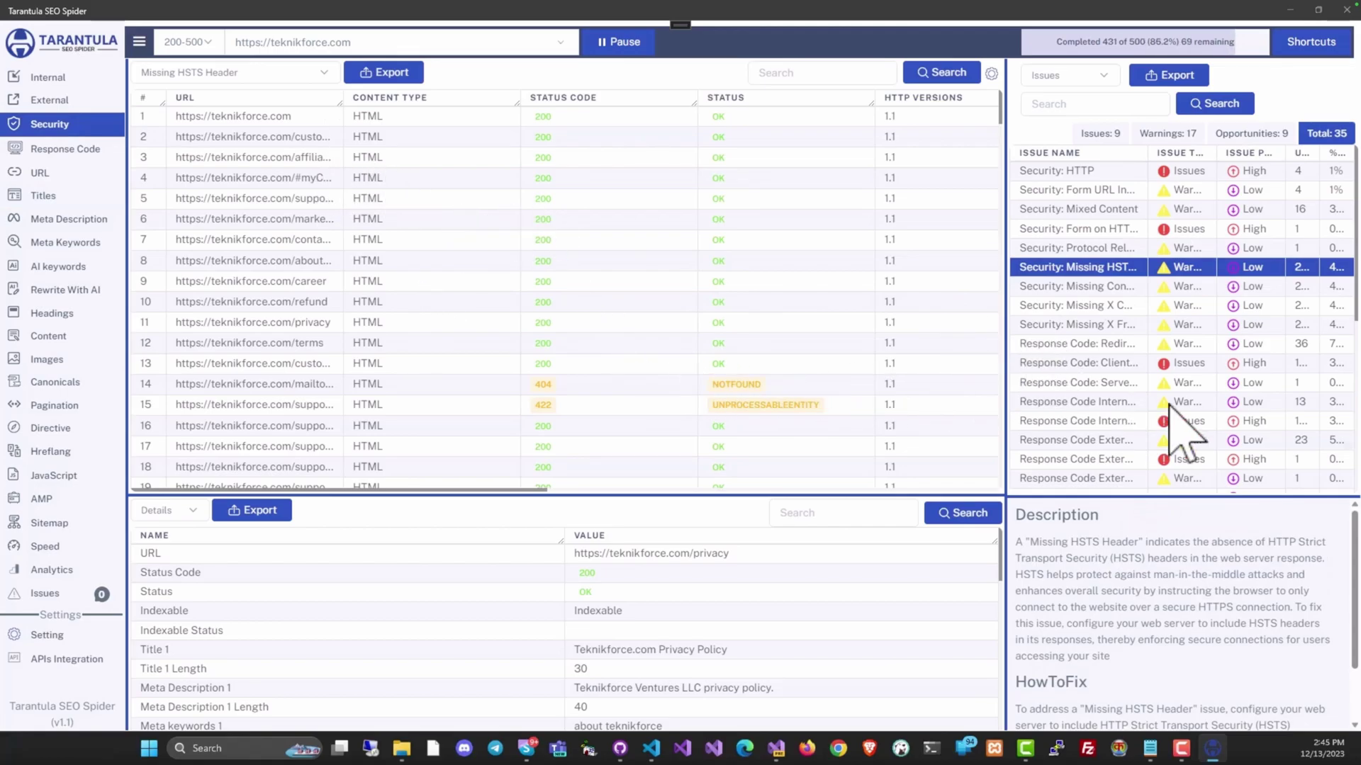
left_click(67, 219)
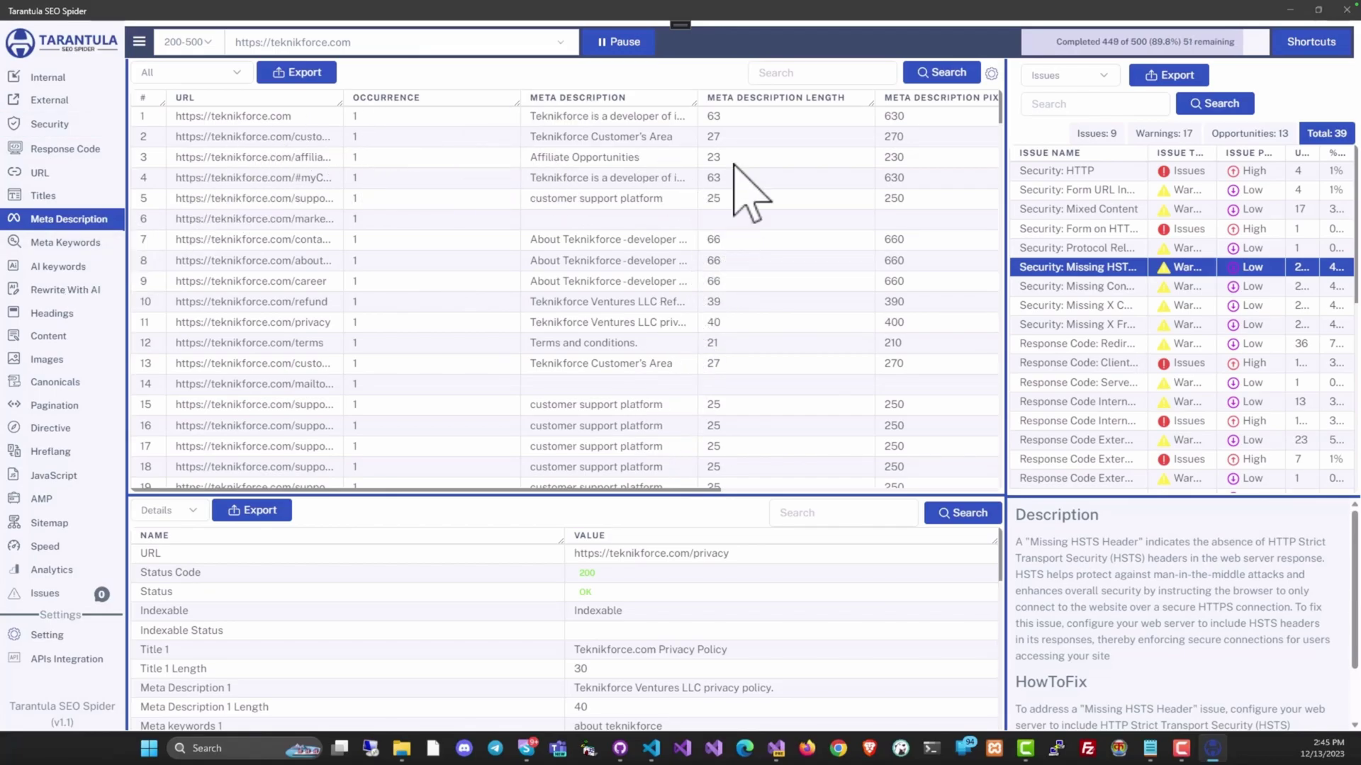
mouse_move(700, 491)
left_mouse_down()
mouse_move(851, 487)
mouse_move(702, 490)
left_mouse_up()
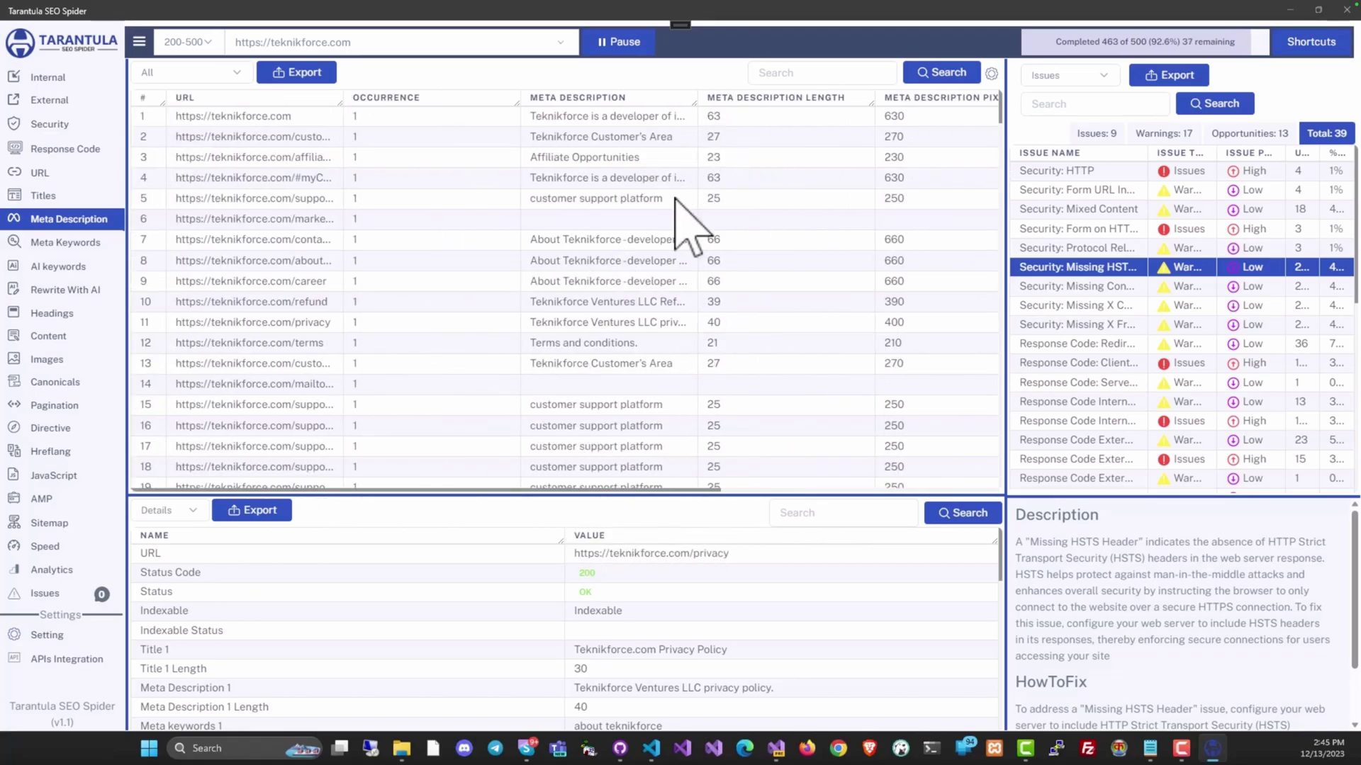
Step: Inspect the customer login page's meta description, then view the Meta Keywords report
left_click(659, 138)
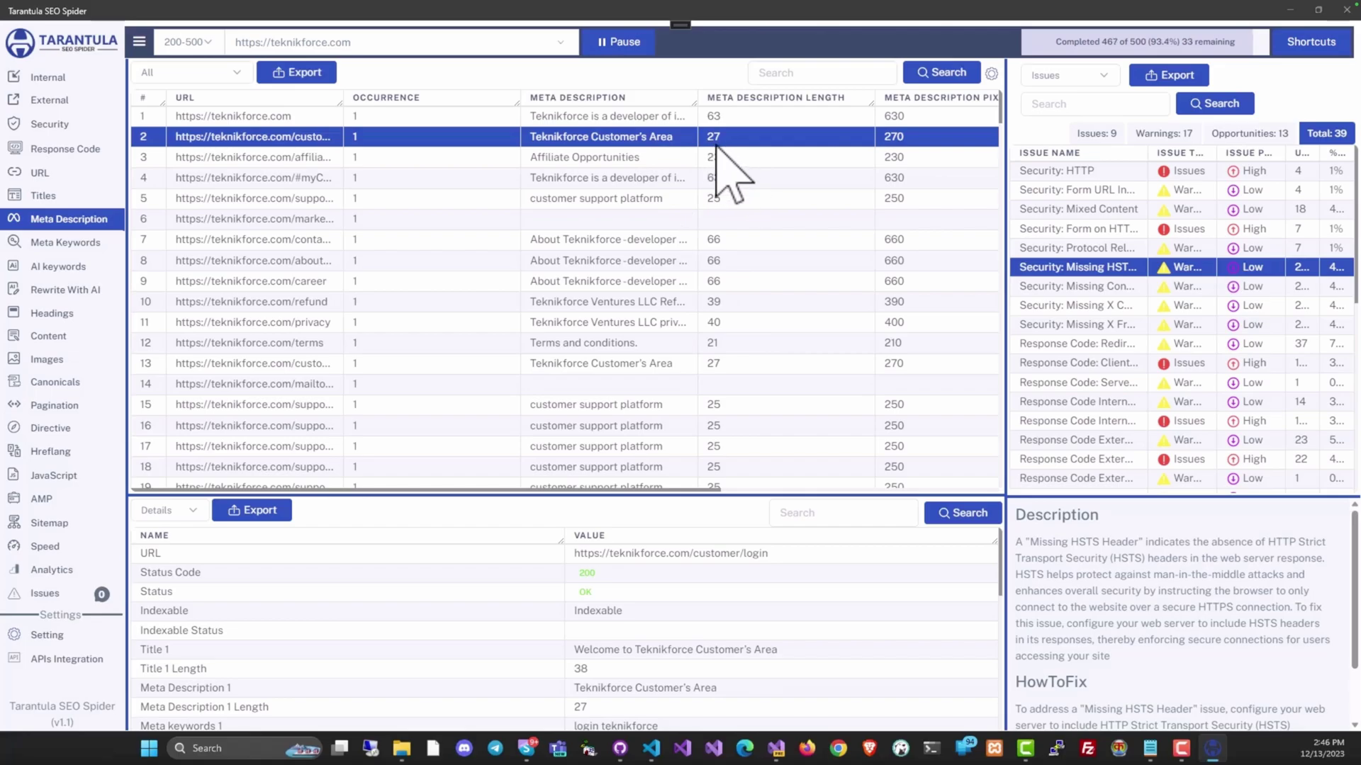
left_click(65, 243)
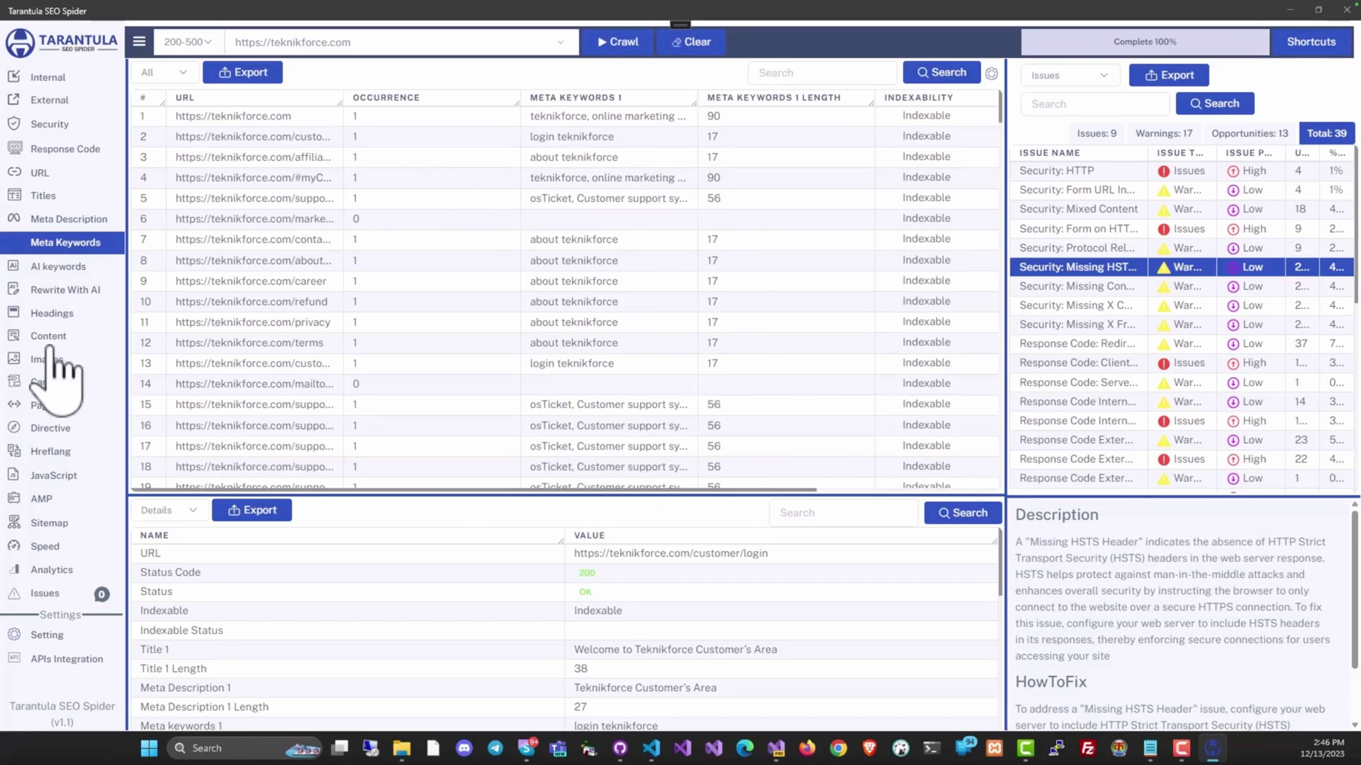
left_click(90, 269)
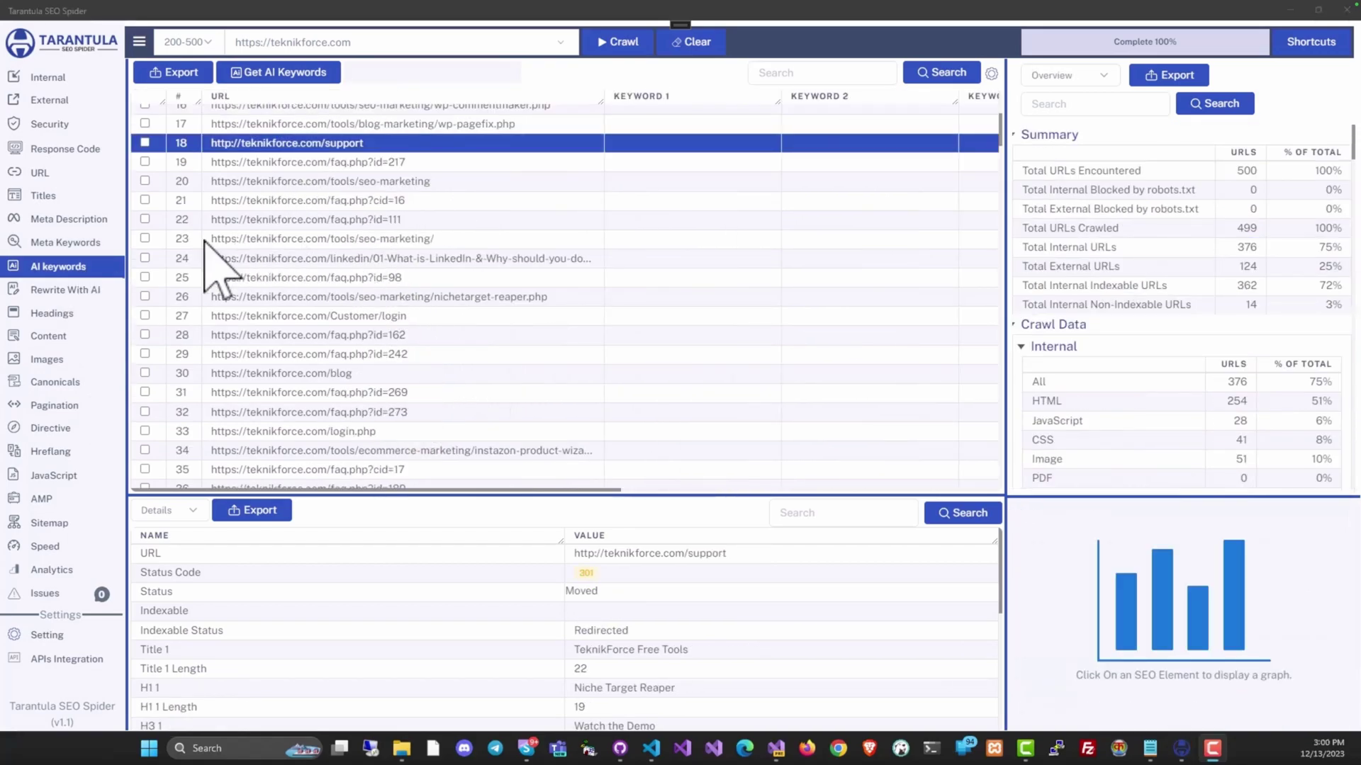
Step: Generate AI keywords for the nichetarget-reaper page
left_click(385, 302)
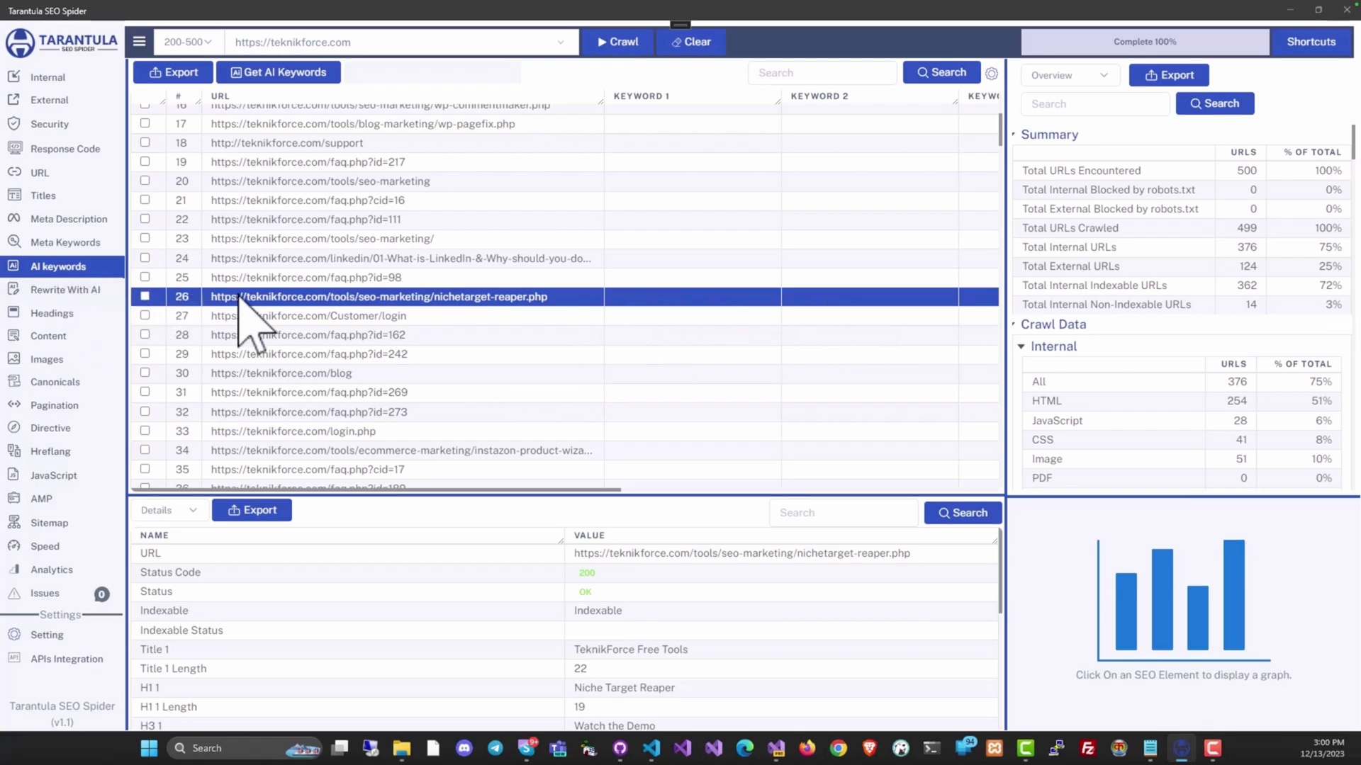
left_click(145, 297)
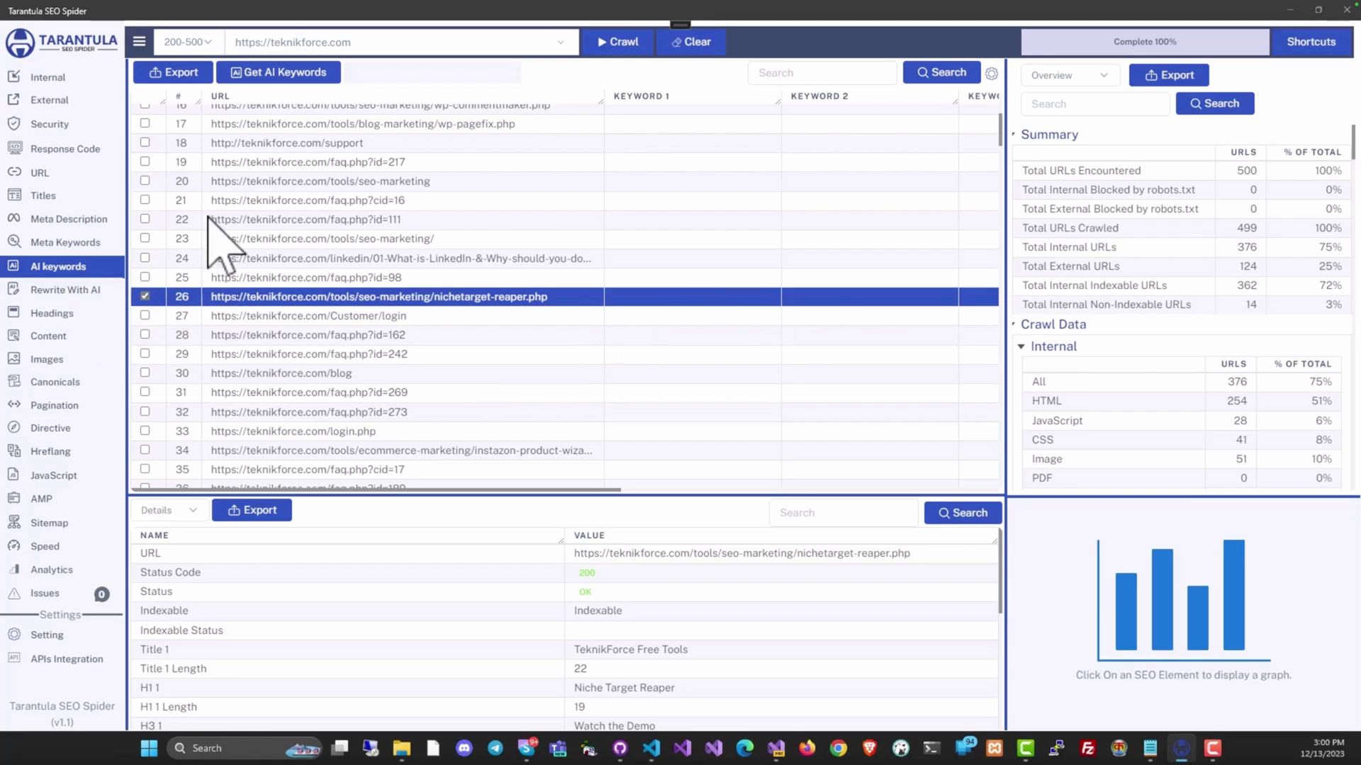
left_click(280, 77)
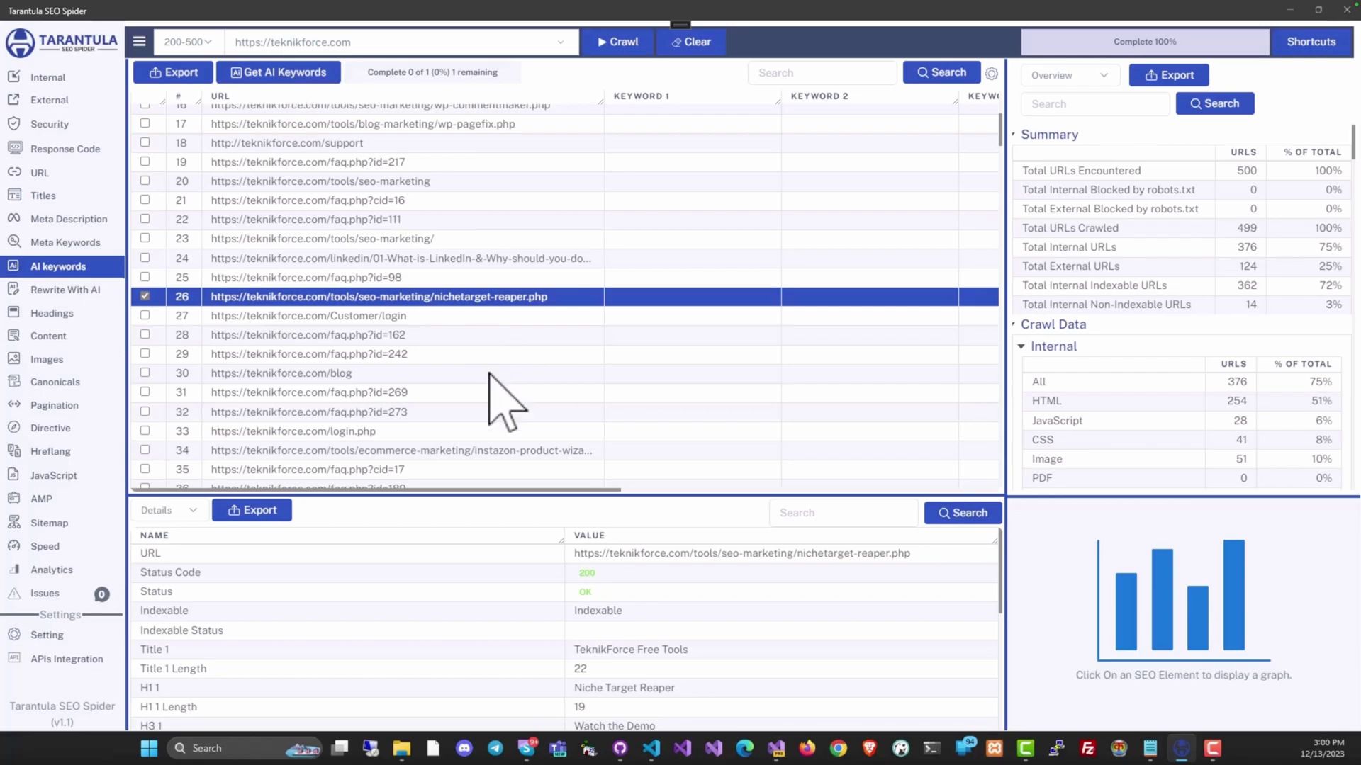
left_click_drag(482, 492, 733, 495)
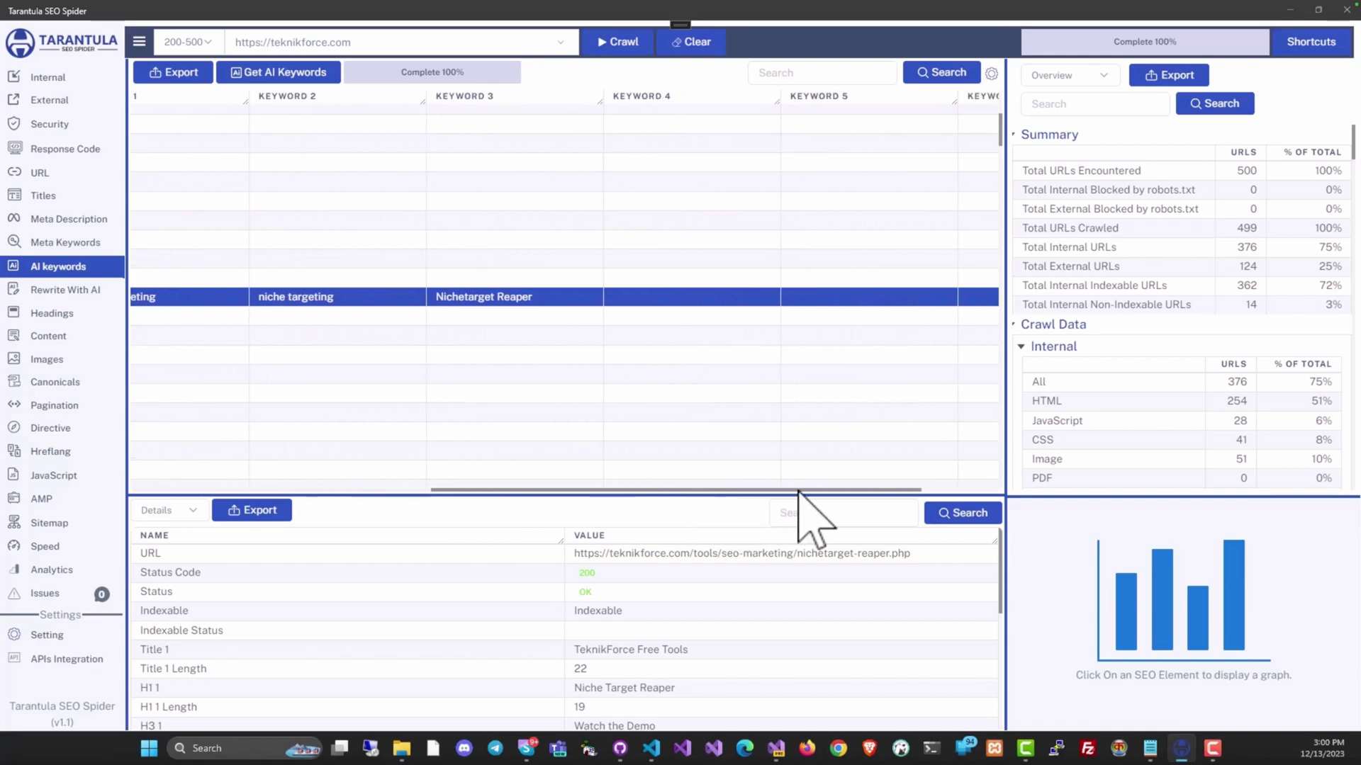
left_click_drag(732, 494, 465, 508)
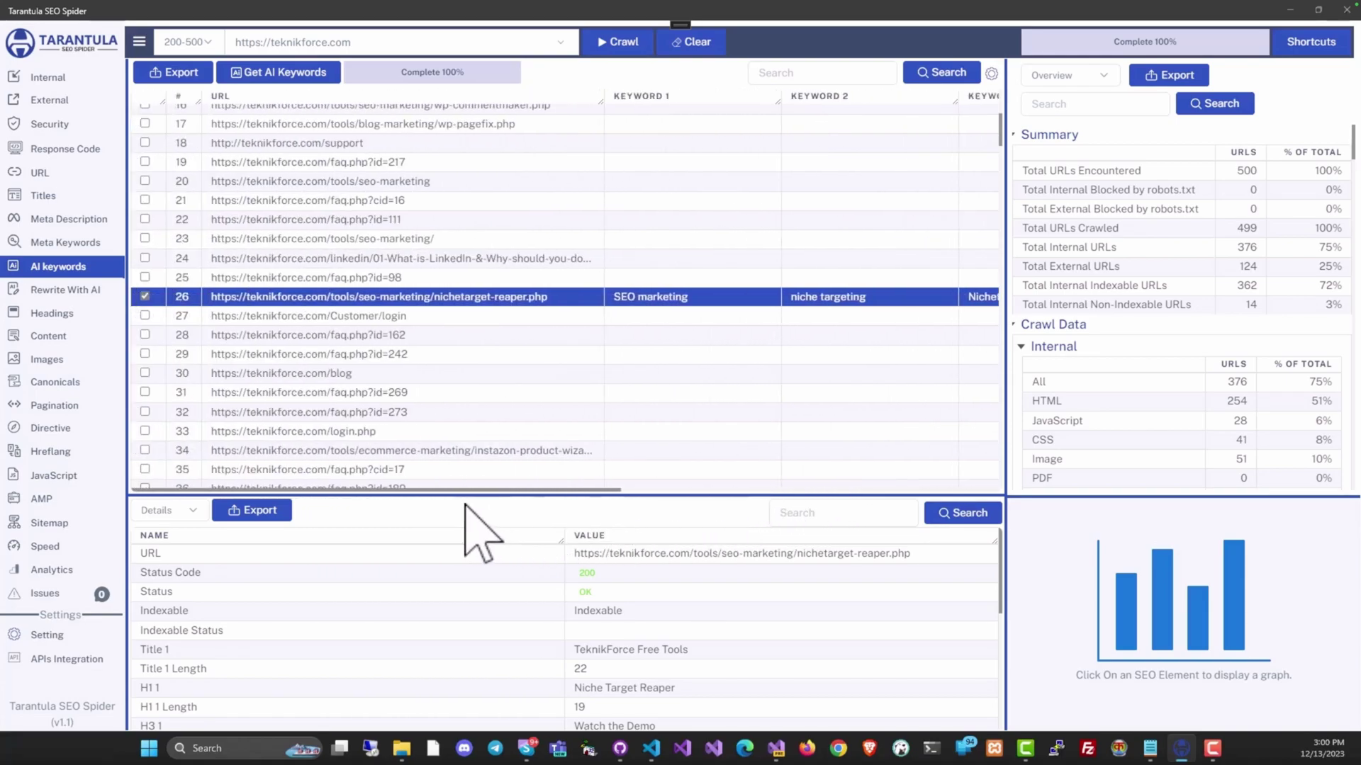
scroll(447, 341, "down", 2)
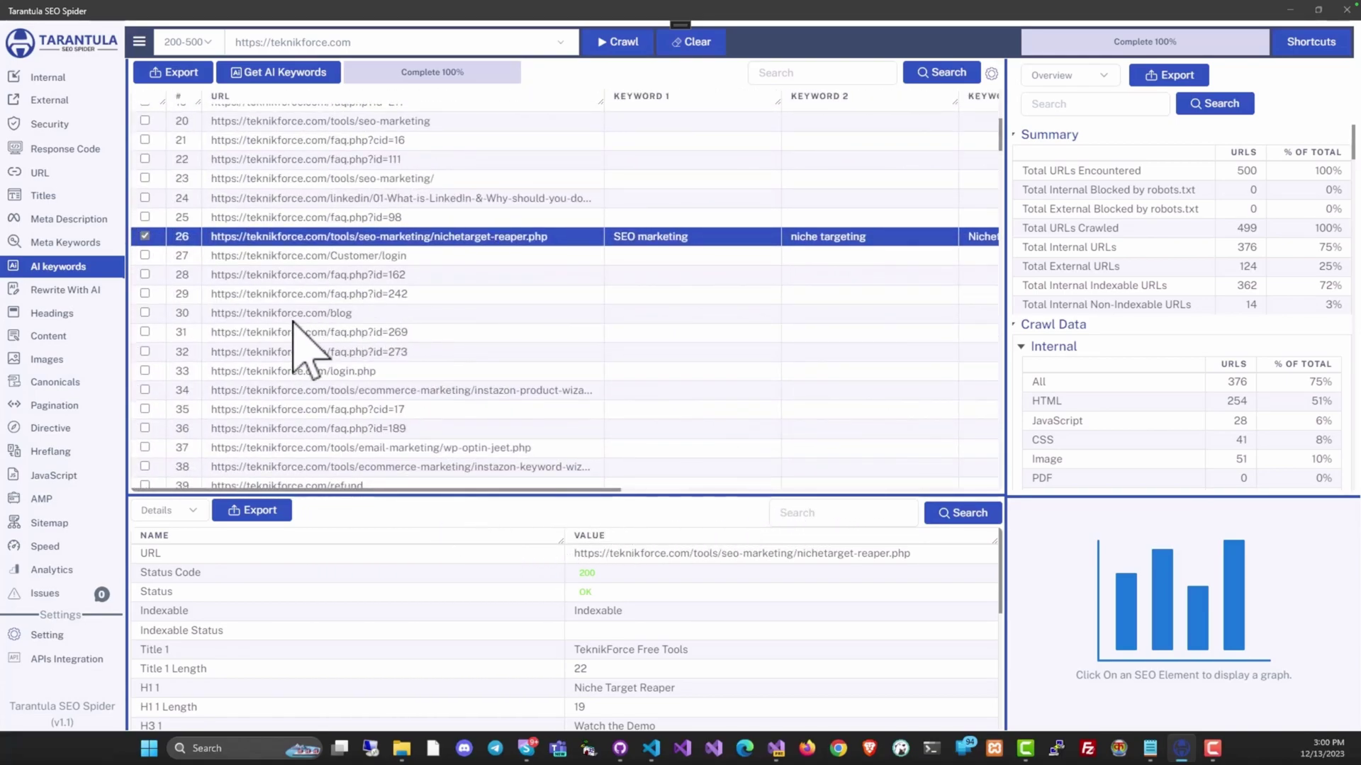
scroll(302, 341, "down", 3)
Step: Generate AI keywords for the Instazon product wizard and wp-optin-jeet pages
left_click(364, 350)
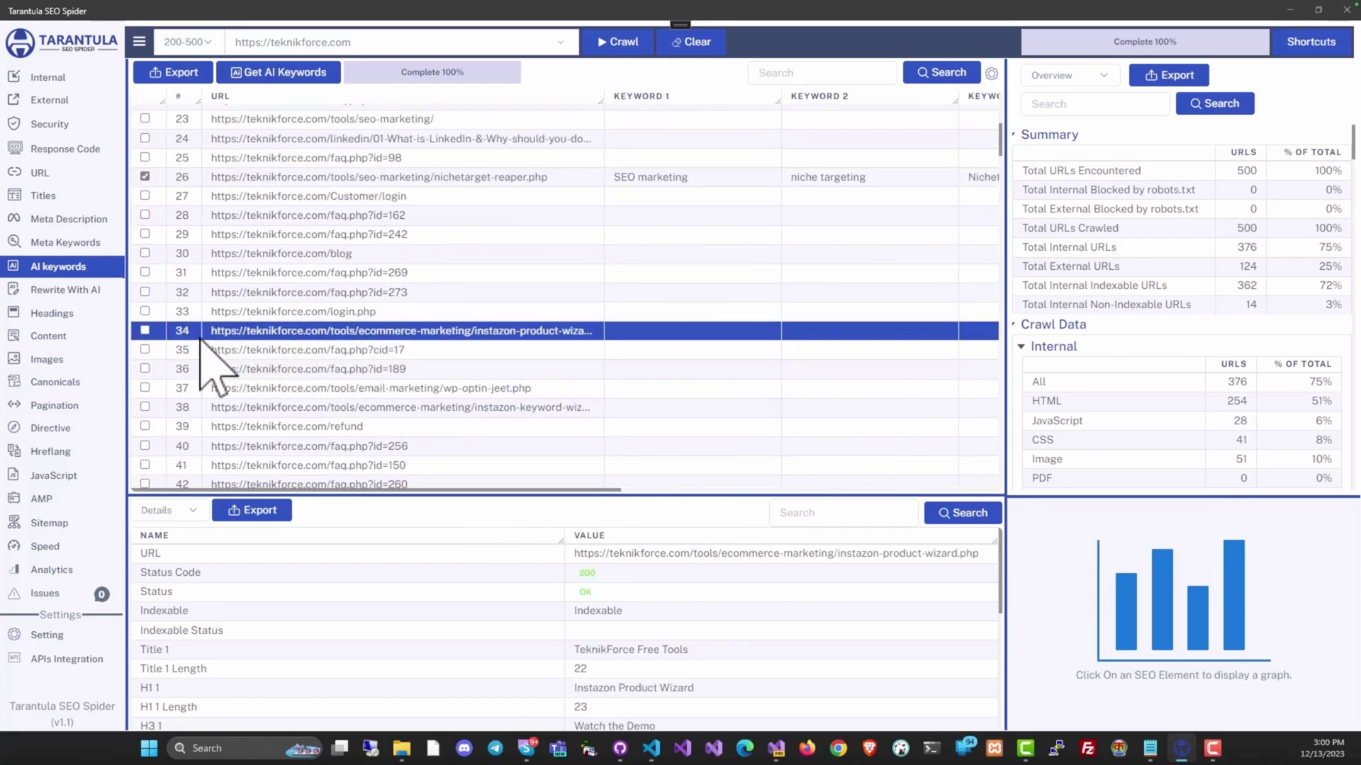
left_click(328, 391)
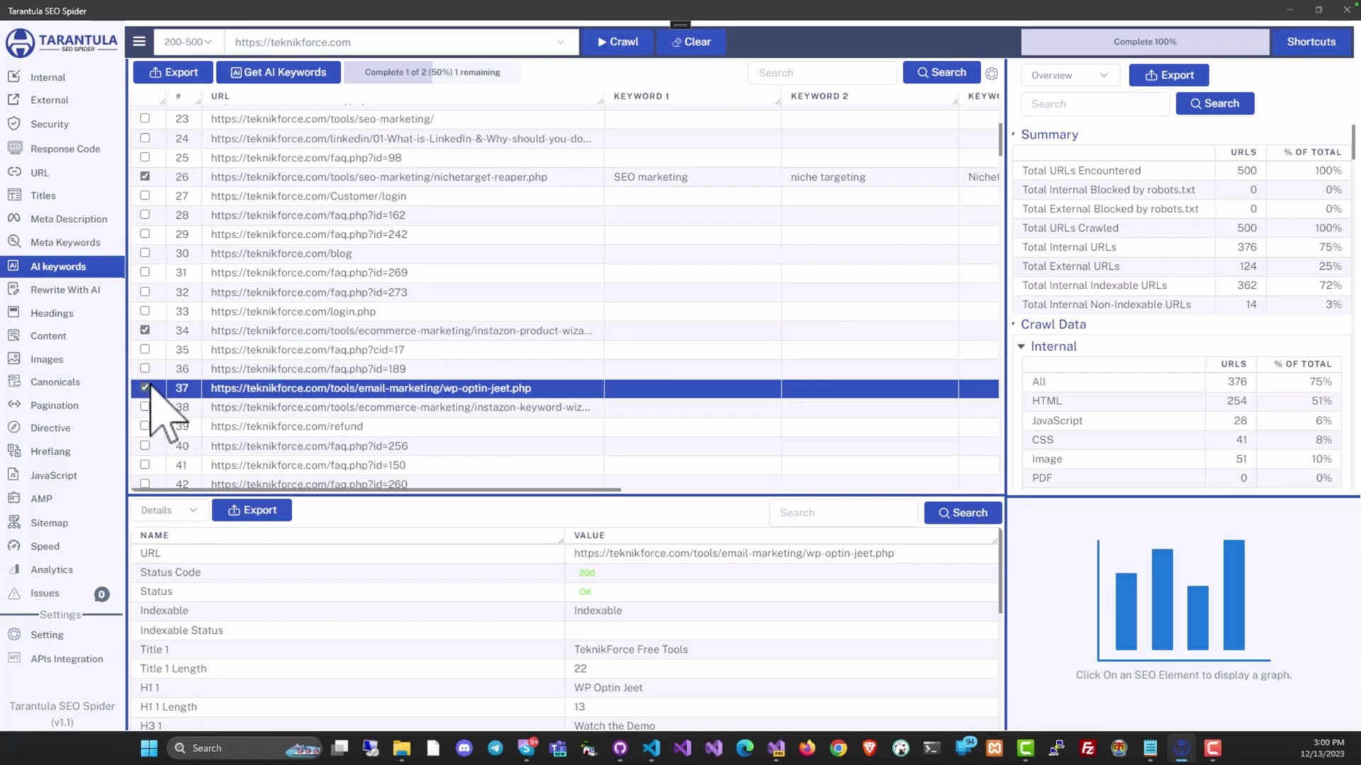
left_click(299, 78)
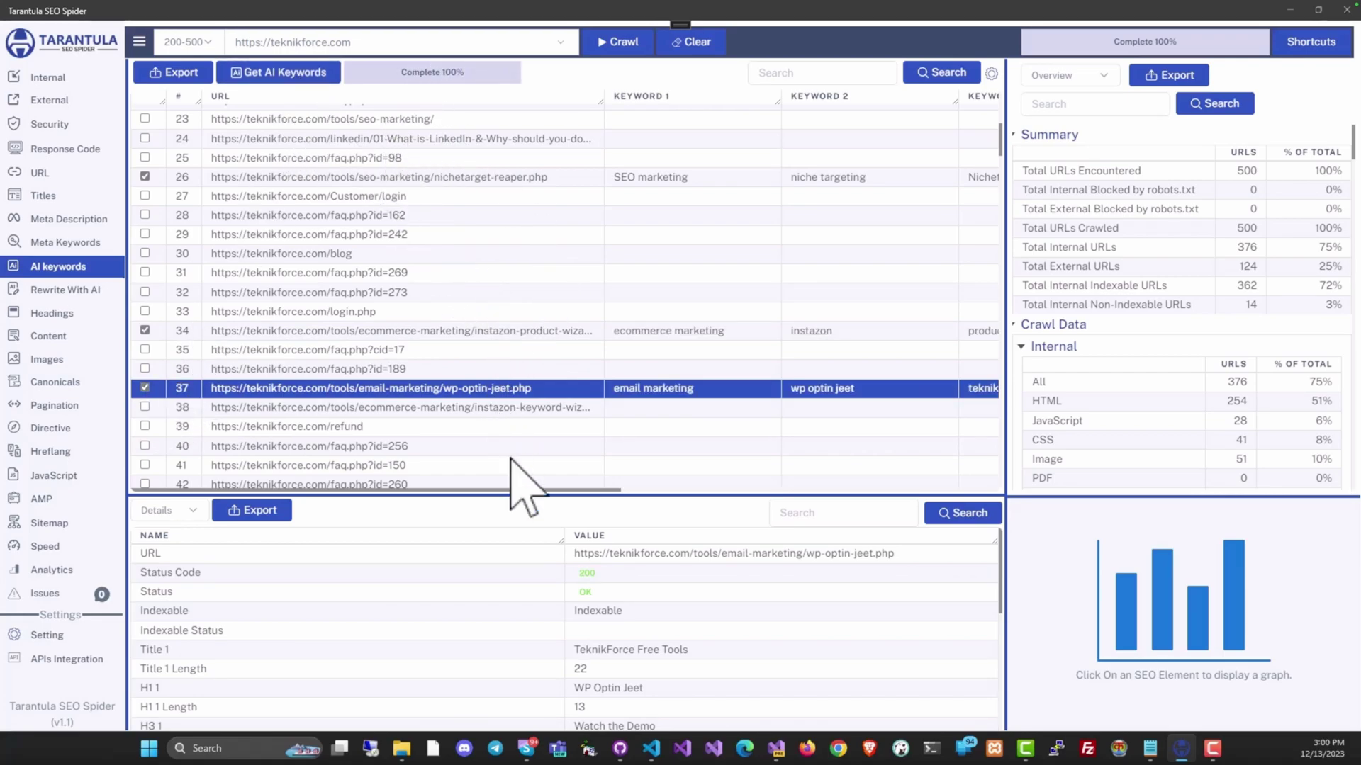
left_click_drag(512, 491, 765, 489)
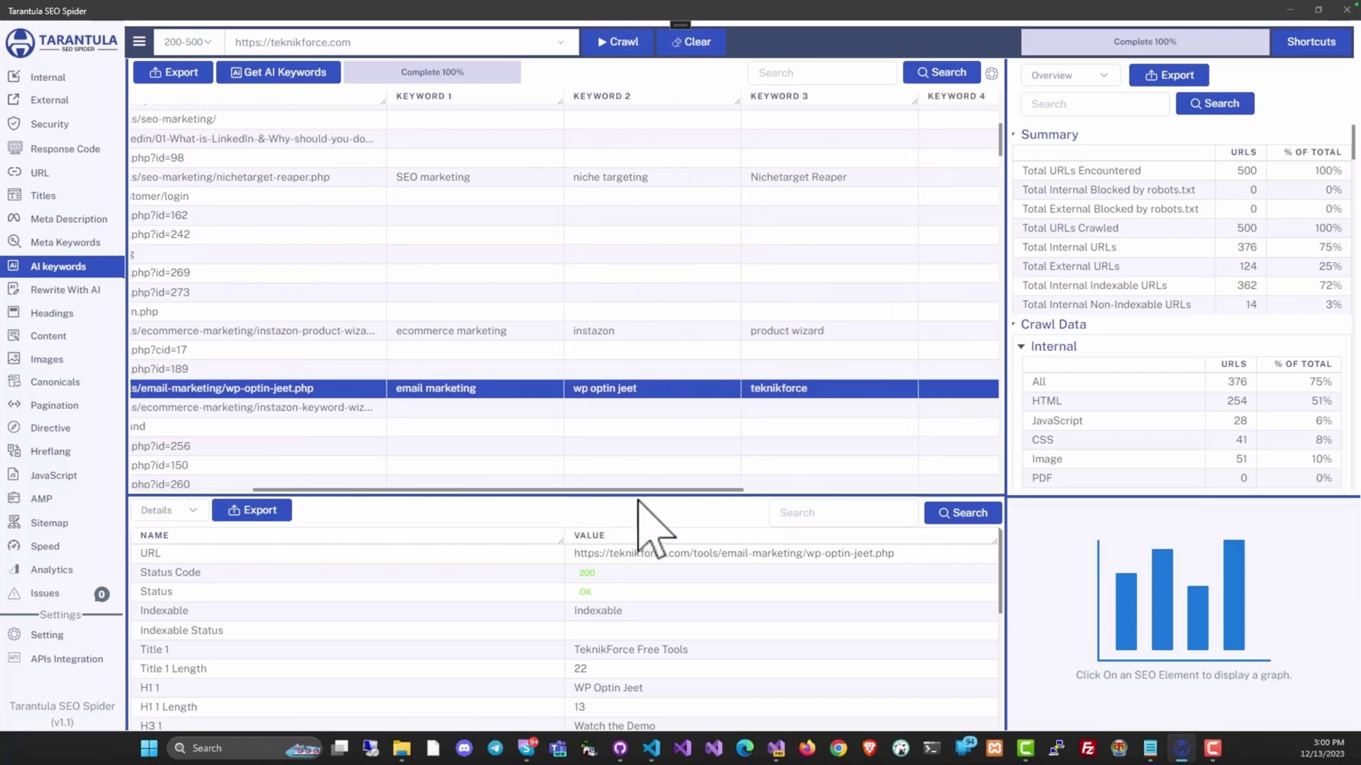
left_click_drag(814, 491, 453, 491)
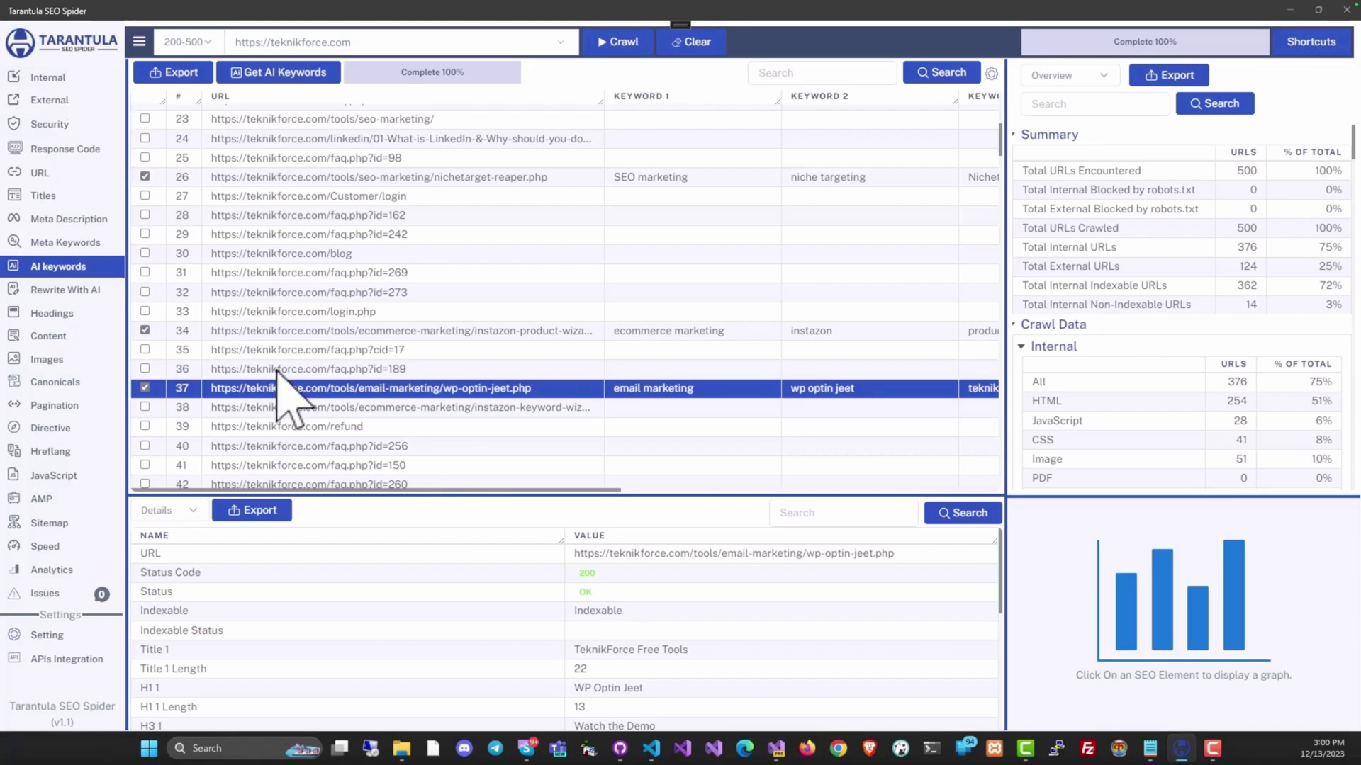
left_click(91, 297)
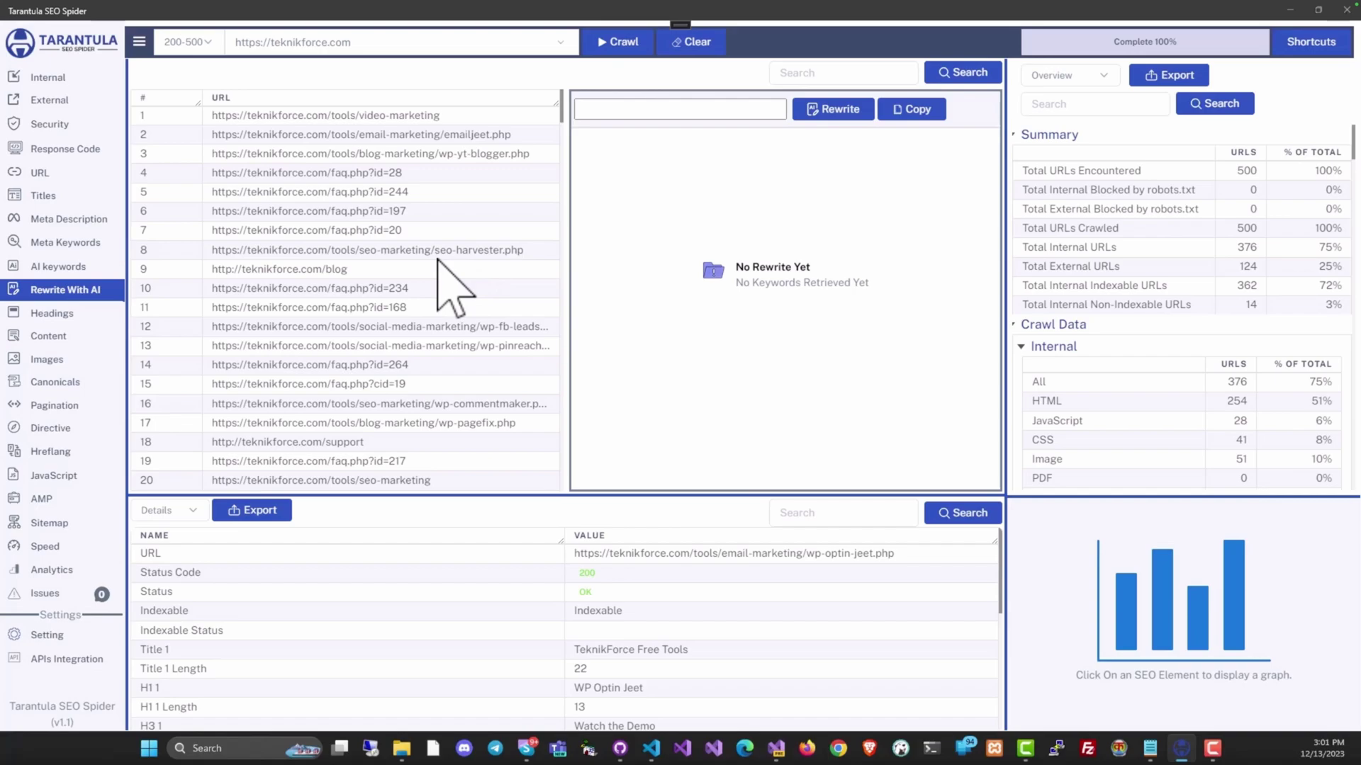
Step: Rewrite the seo-harvester.php page with AI and copy the generated article
left_click(439, 256)
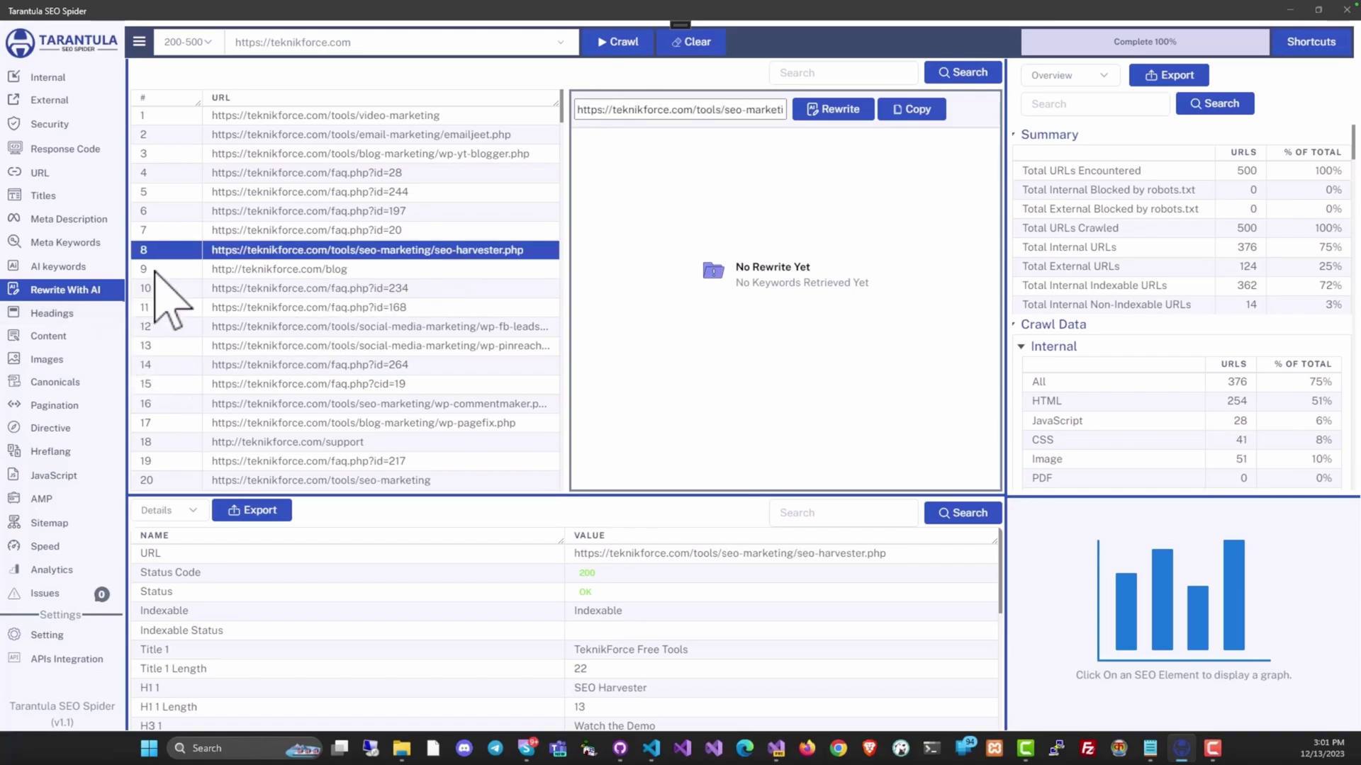
left_click(840, 112)
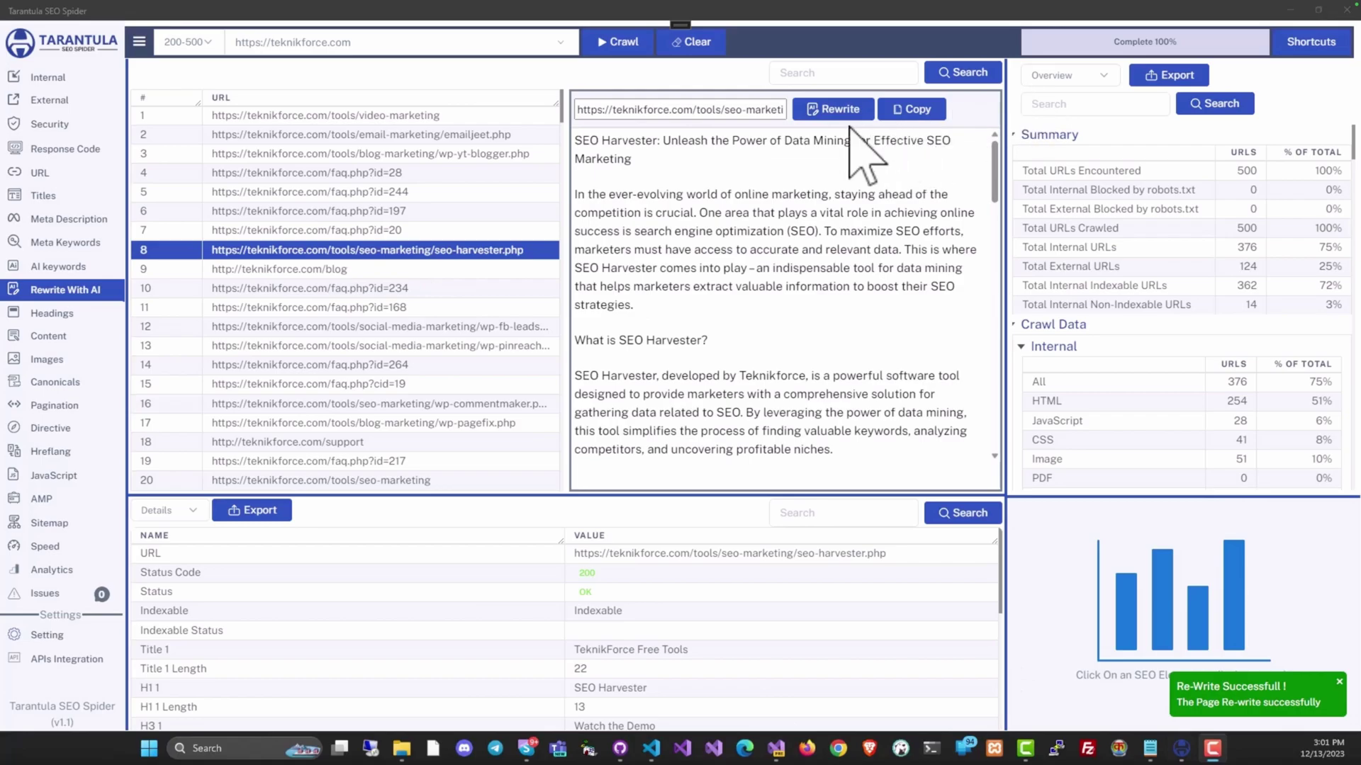
scroll(941, 255, "down", 1)
scroll(940, 255, "down", 3)
scroll(937, 246, "down", 2)
scroll(941, 277, "down", 2)
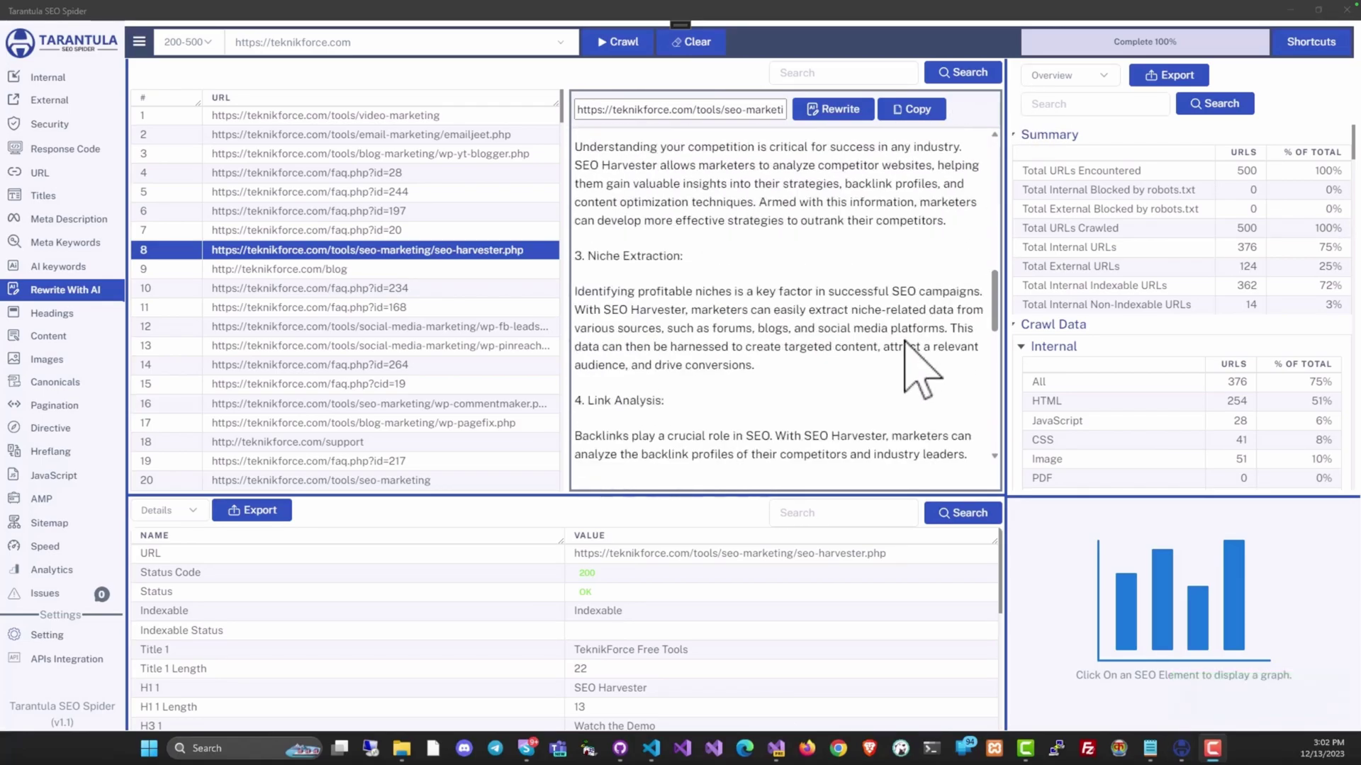
scroll(915, 356, "up", 3)
scroll(912, 265, "up", 4)
left_click(919, 110)
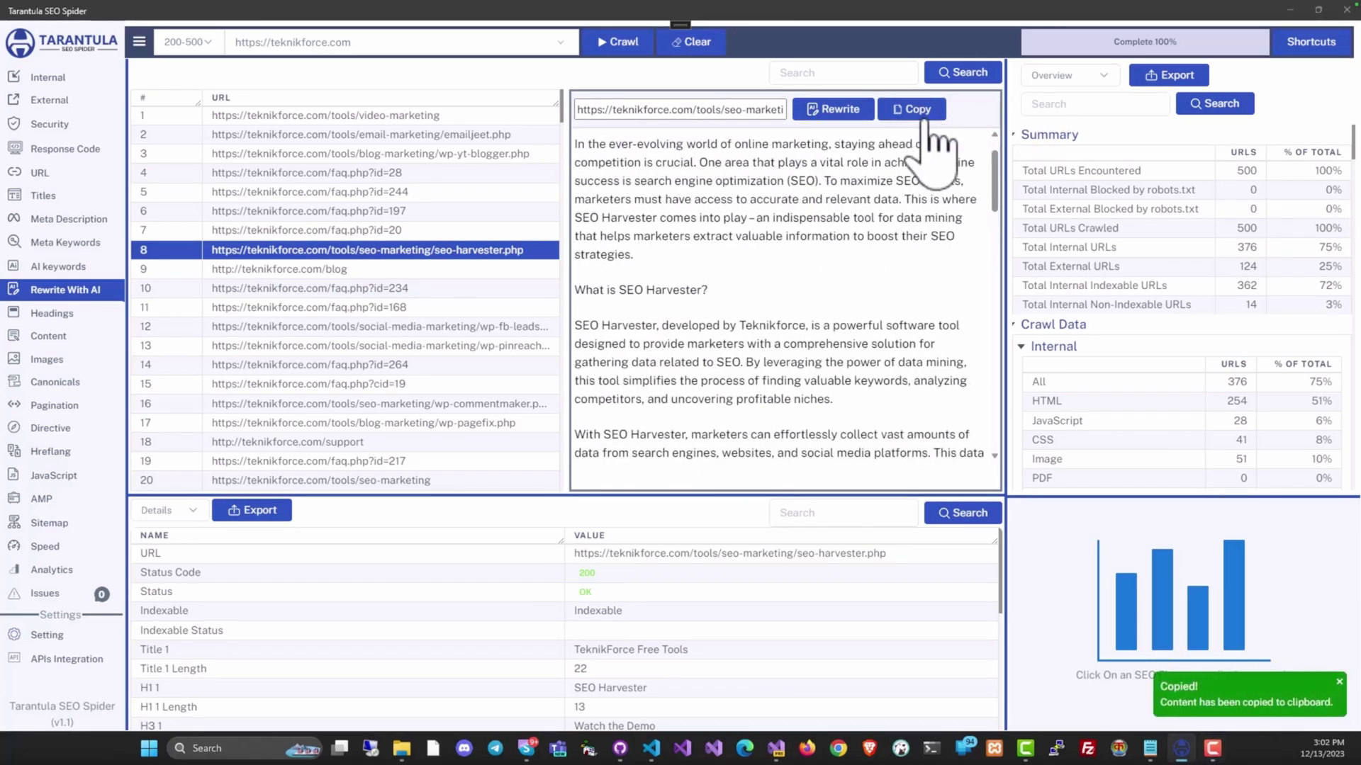
left_click(91, 316)
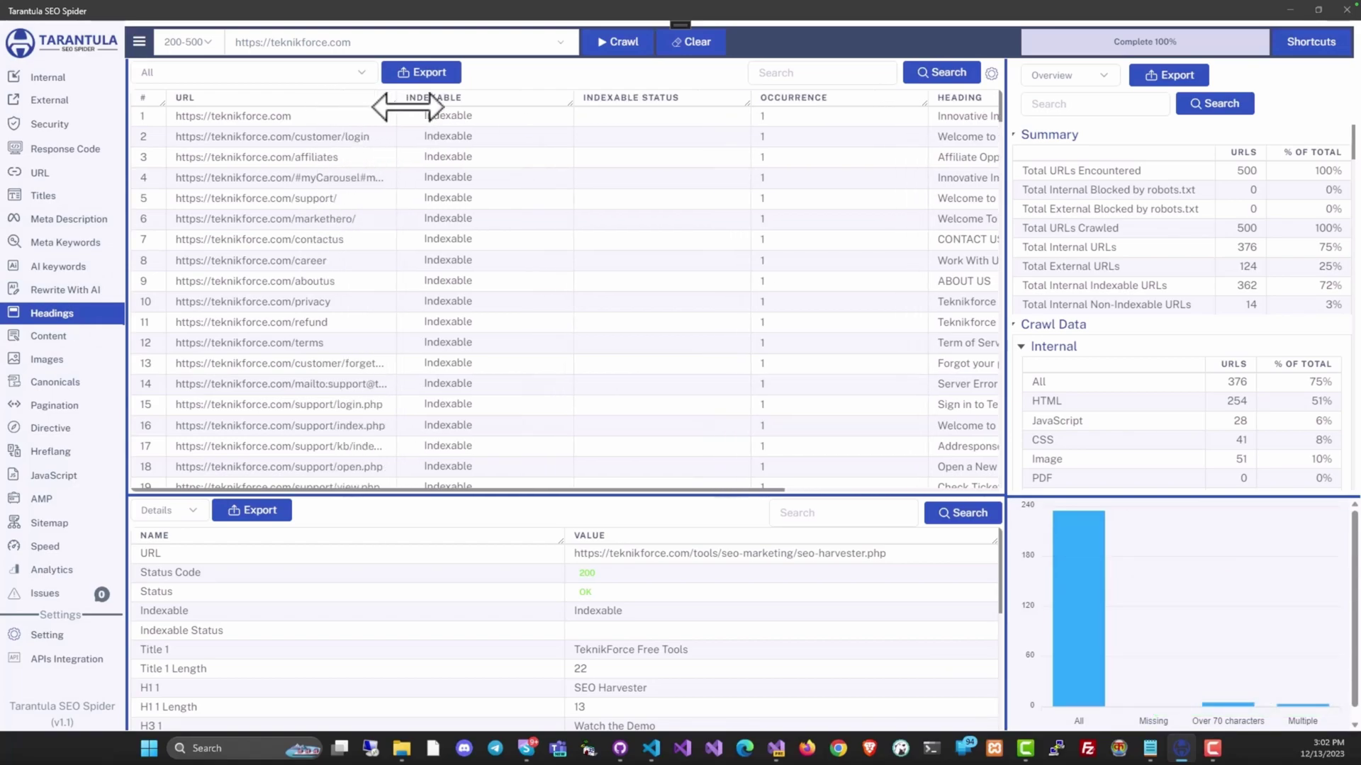
Step: In the Headings report, widen the URL column and inspect the login.php page
left_click_drag(342, 98, 460, 98)
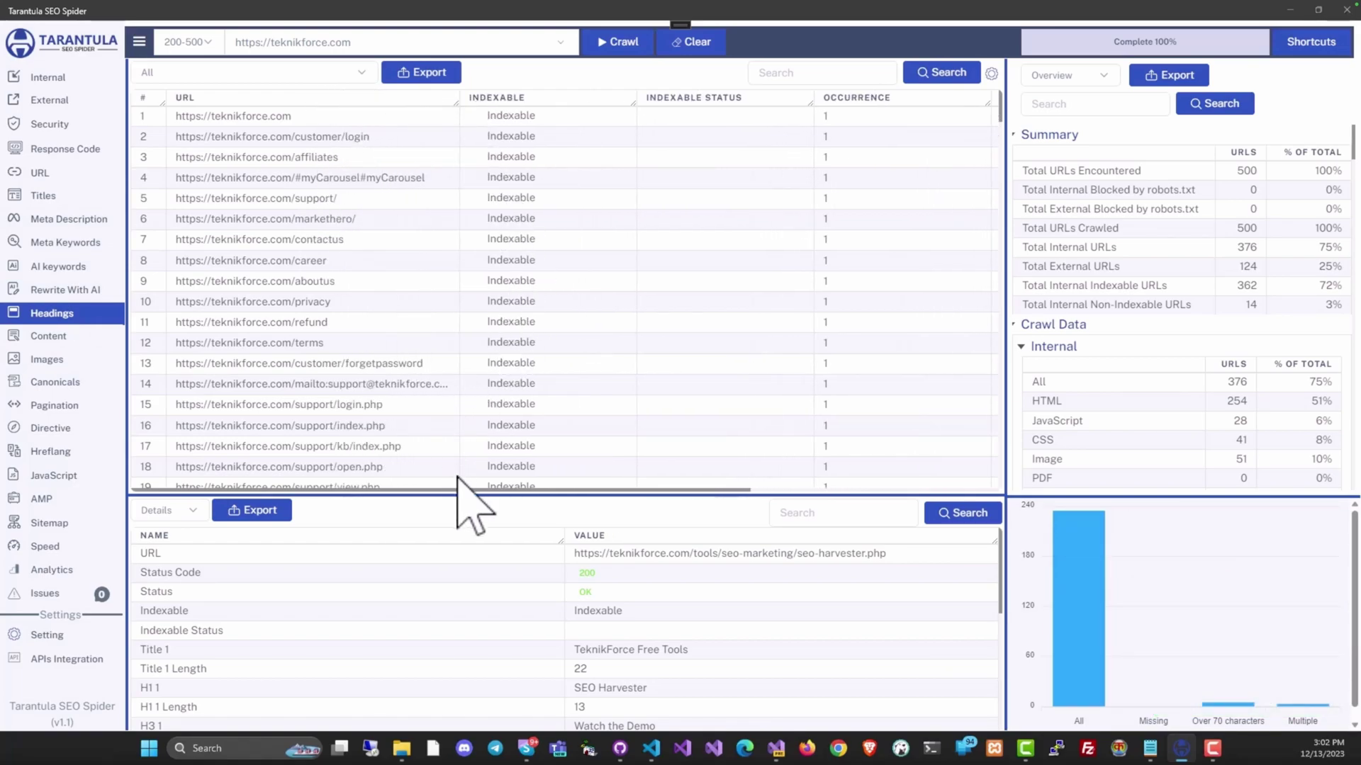
left_click_drag(469, 492, 592, 501)
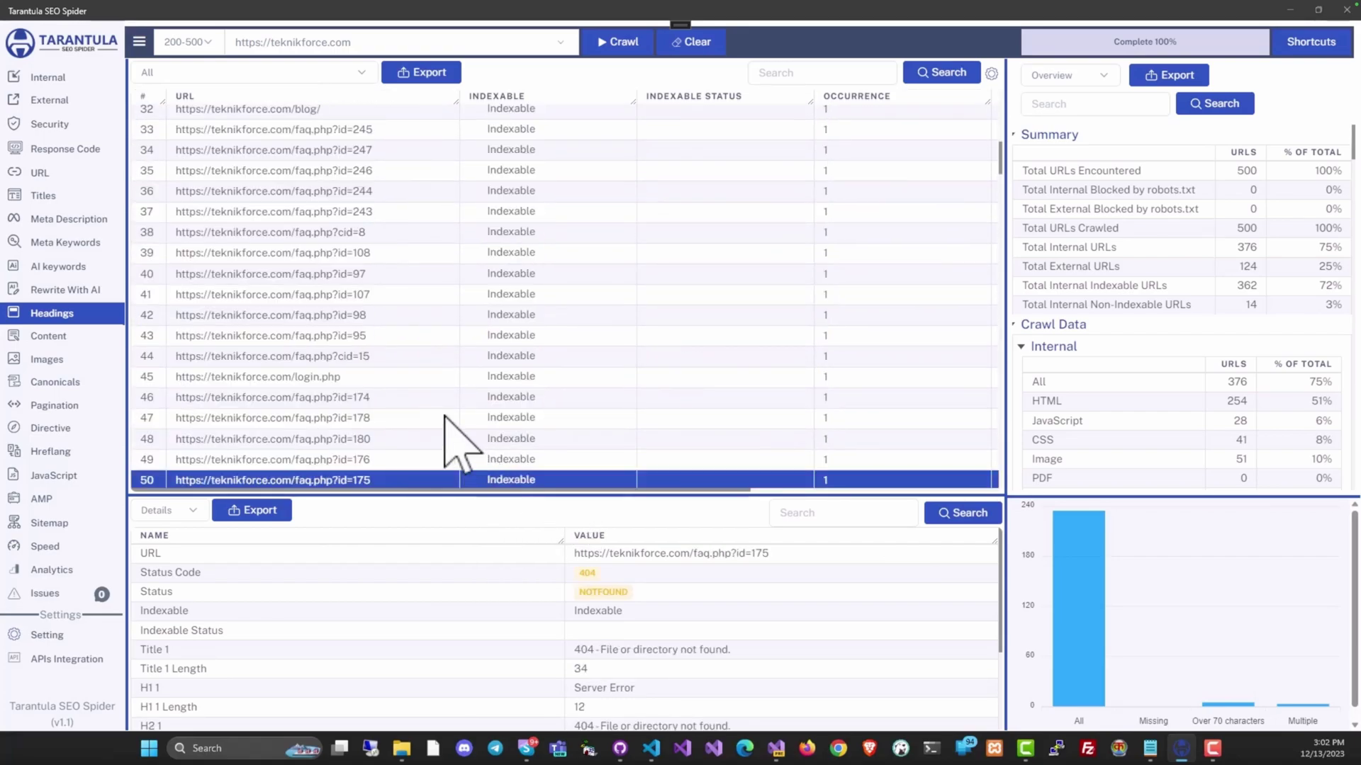
left_click(285, 376)
Step: Browse the Content, Images, Canonicals, Pagination, Directives, JavaScript and AMP reports
left_click(64, 335)
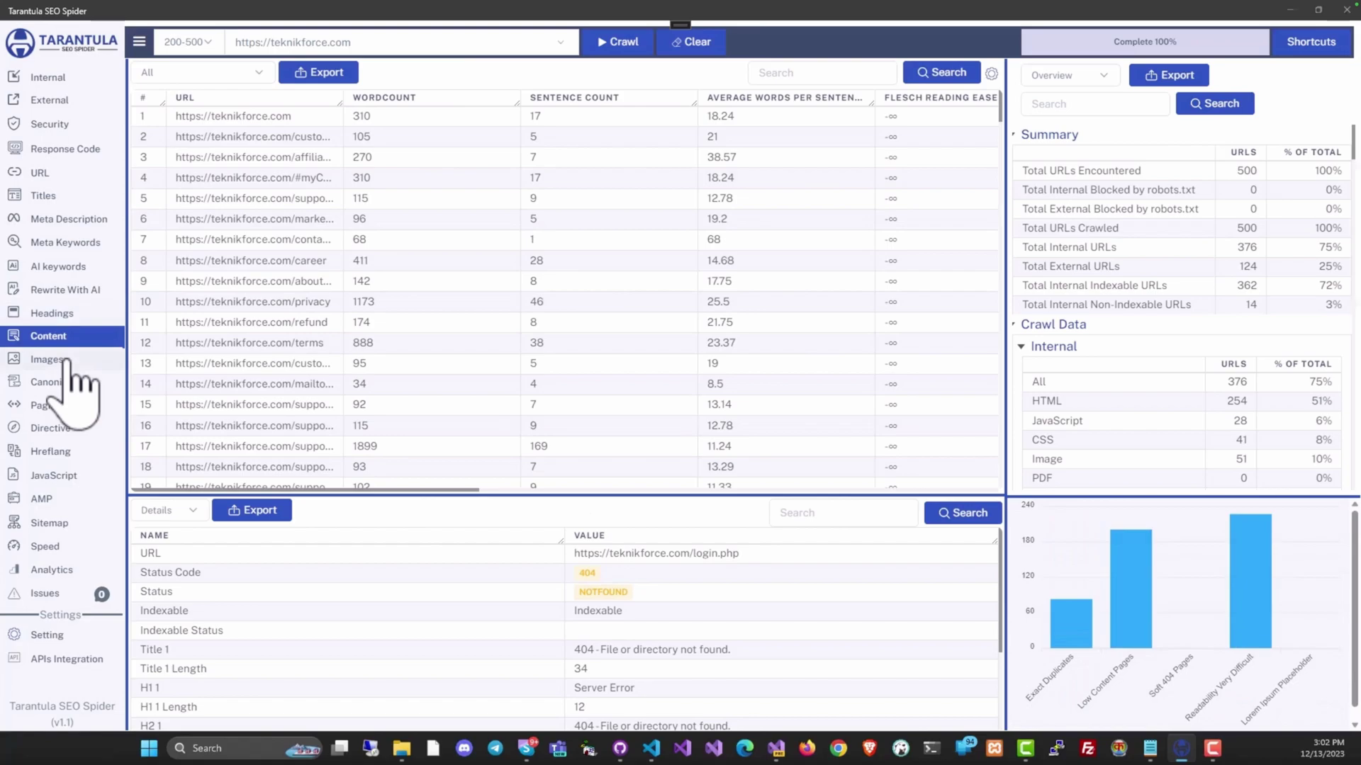
left_click(70, 360)
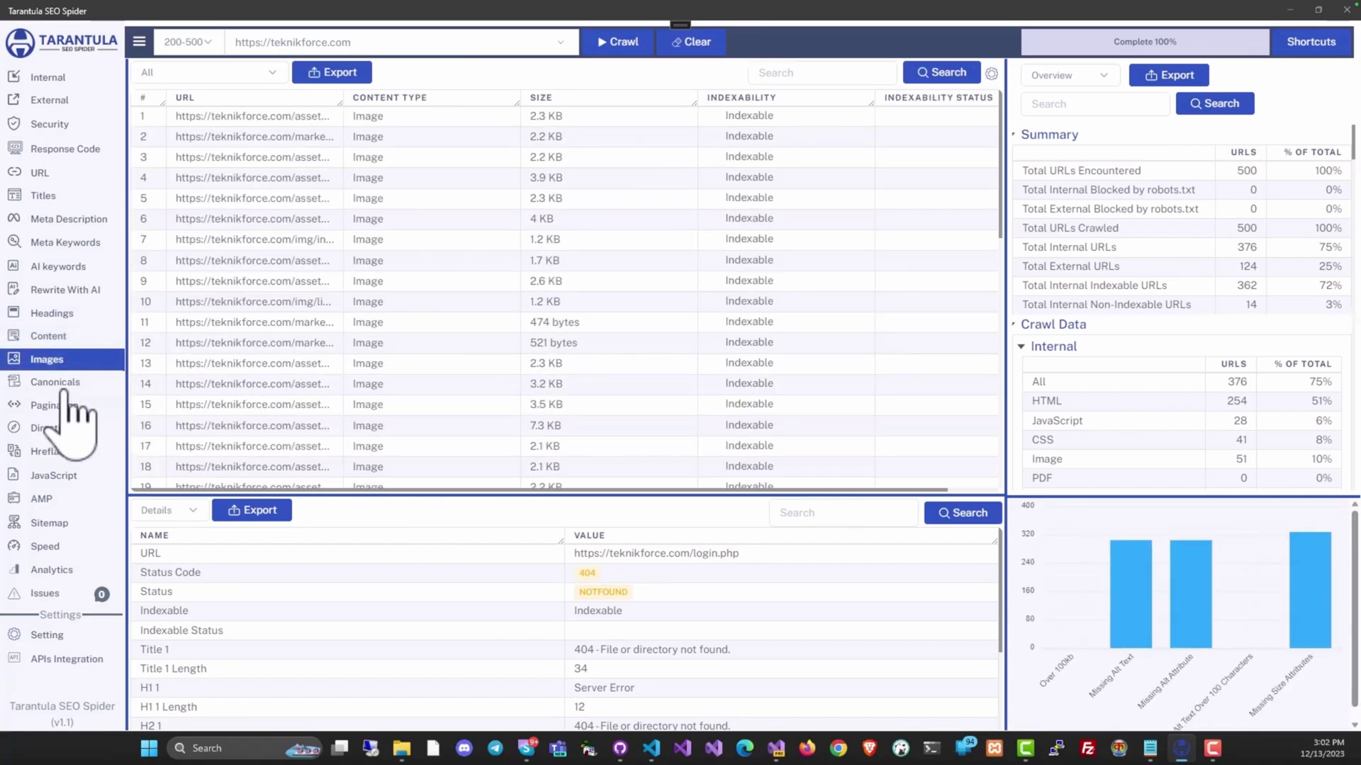
left_click(64, 383)
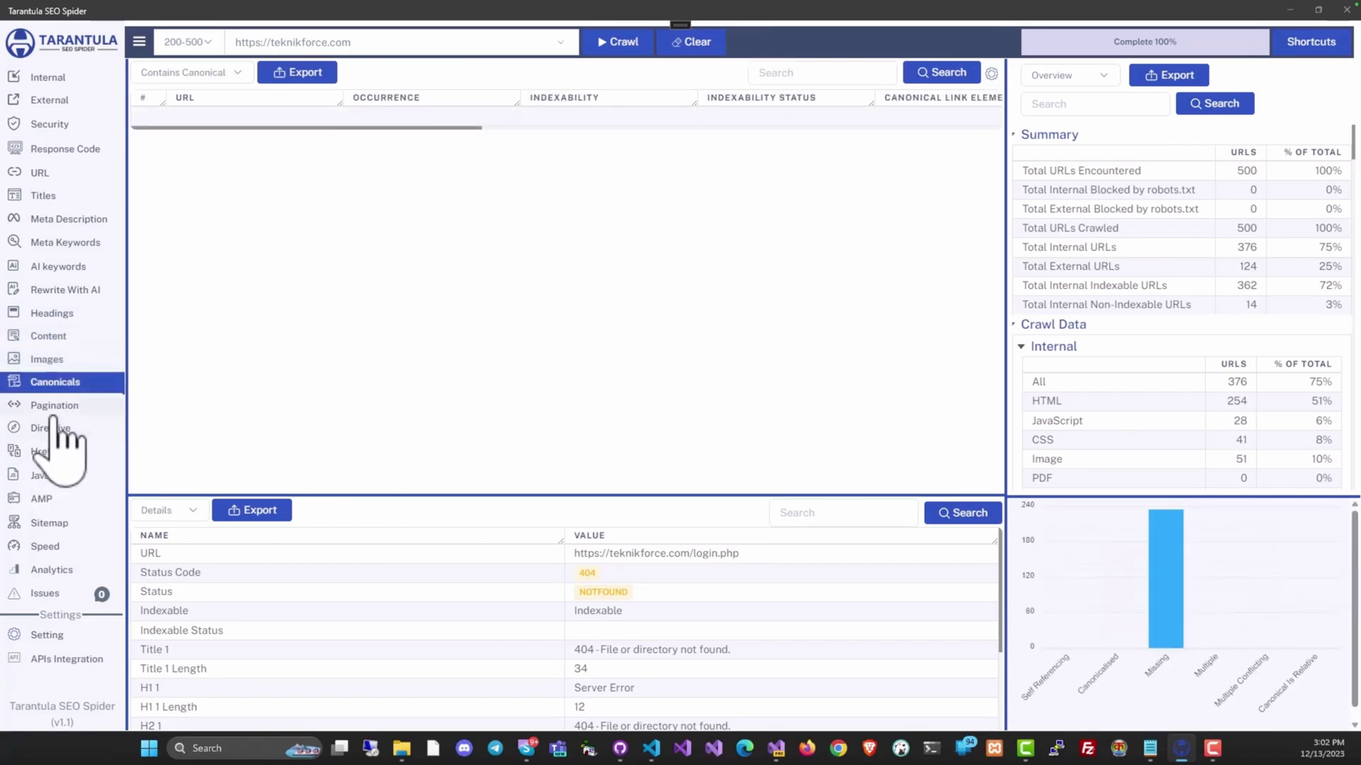
left_click(59, 409)
left_click(60, 429)
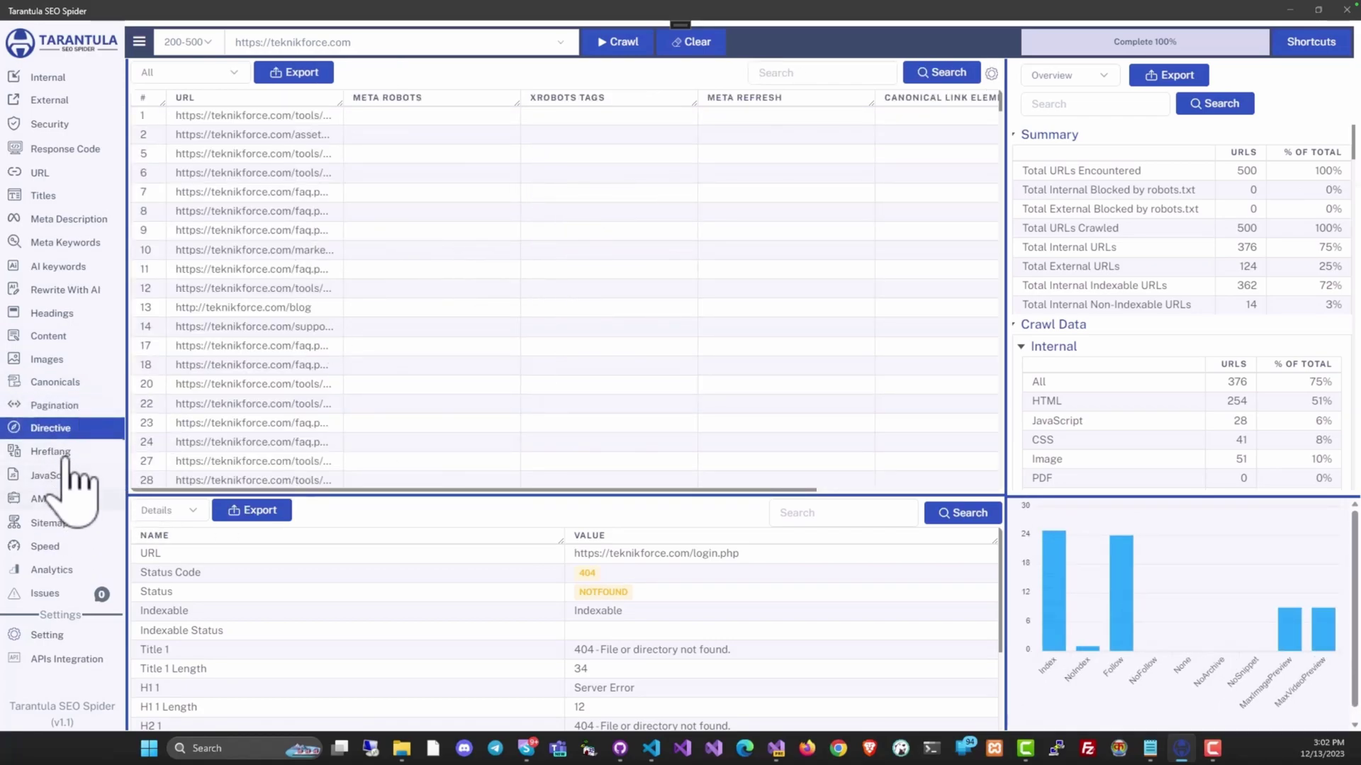
left_click(64, 477)
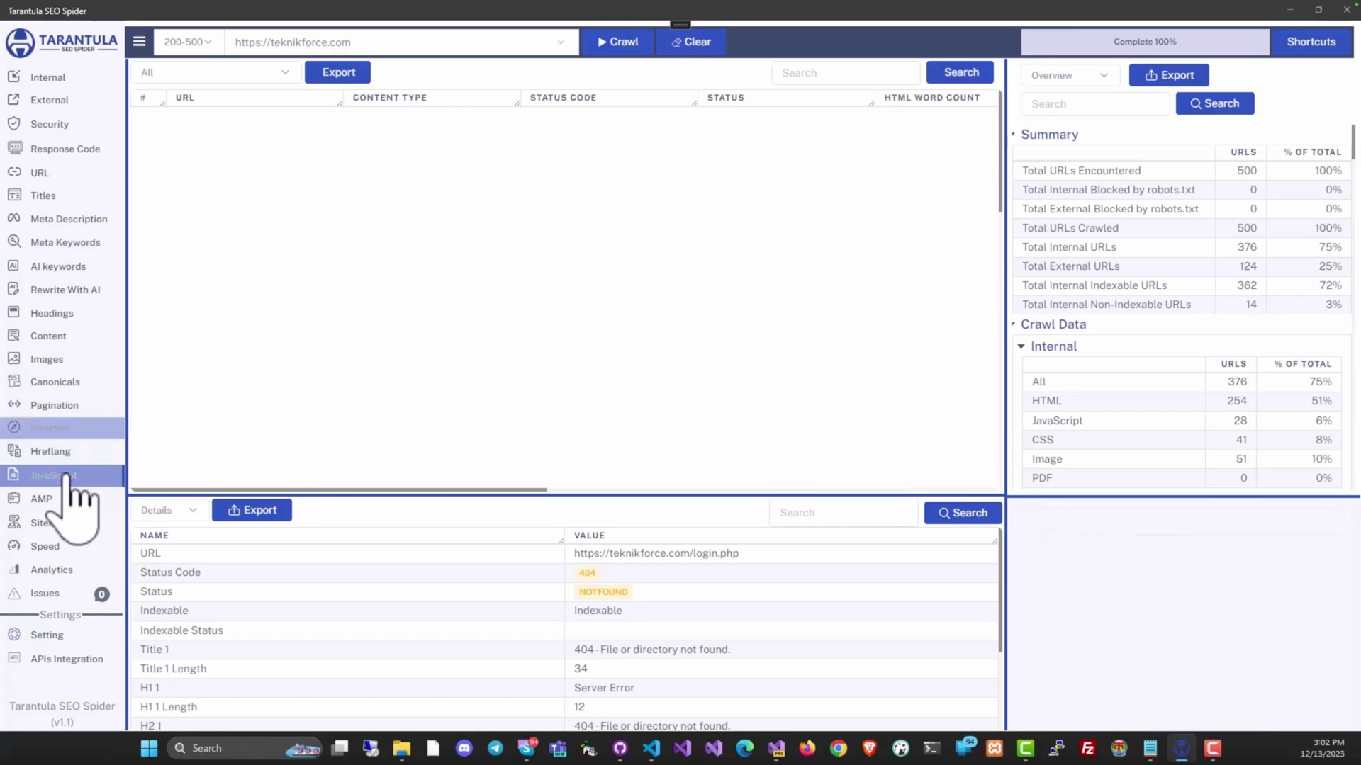
left_click(66, 498)
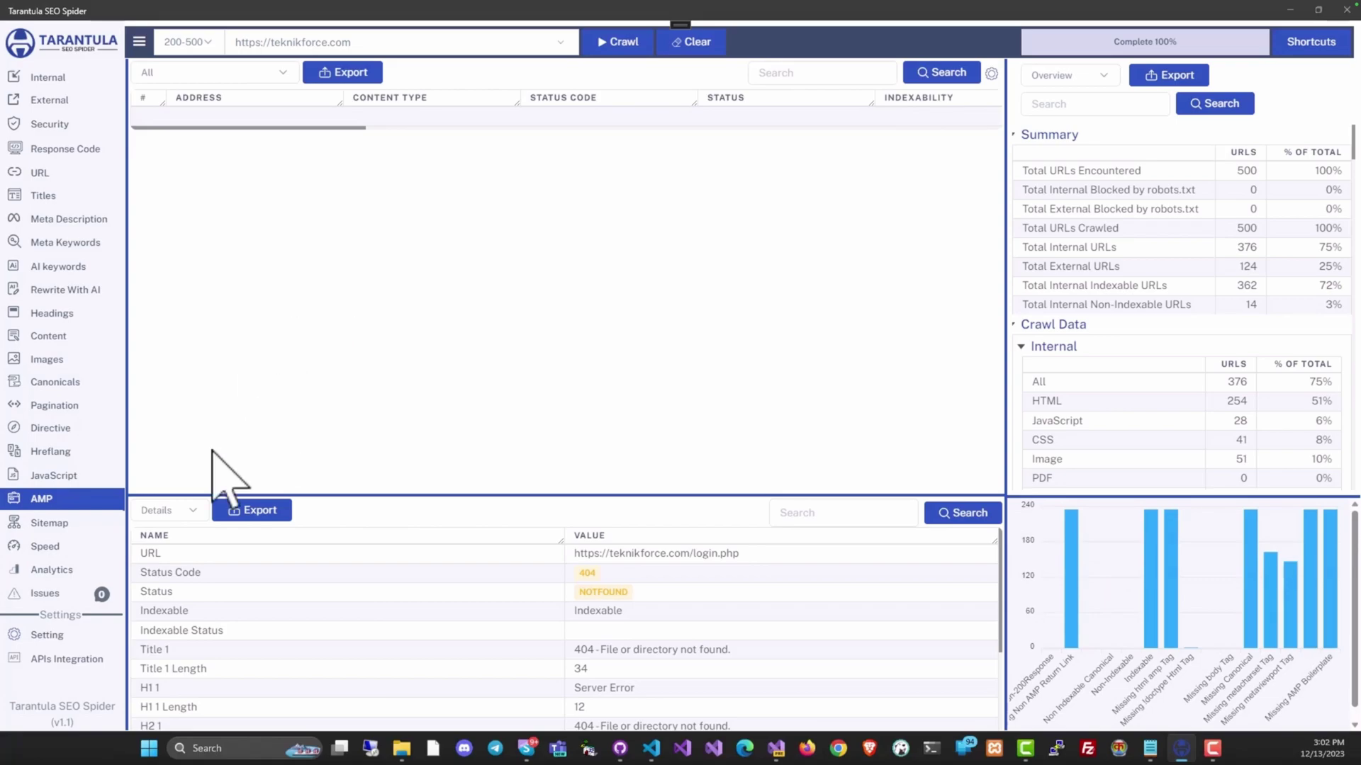
Step: Browse the Speed, API Integration, Analytics and Issues views, then list the External URLs
left_click(62, 545)
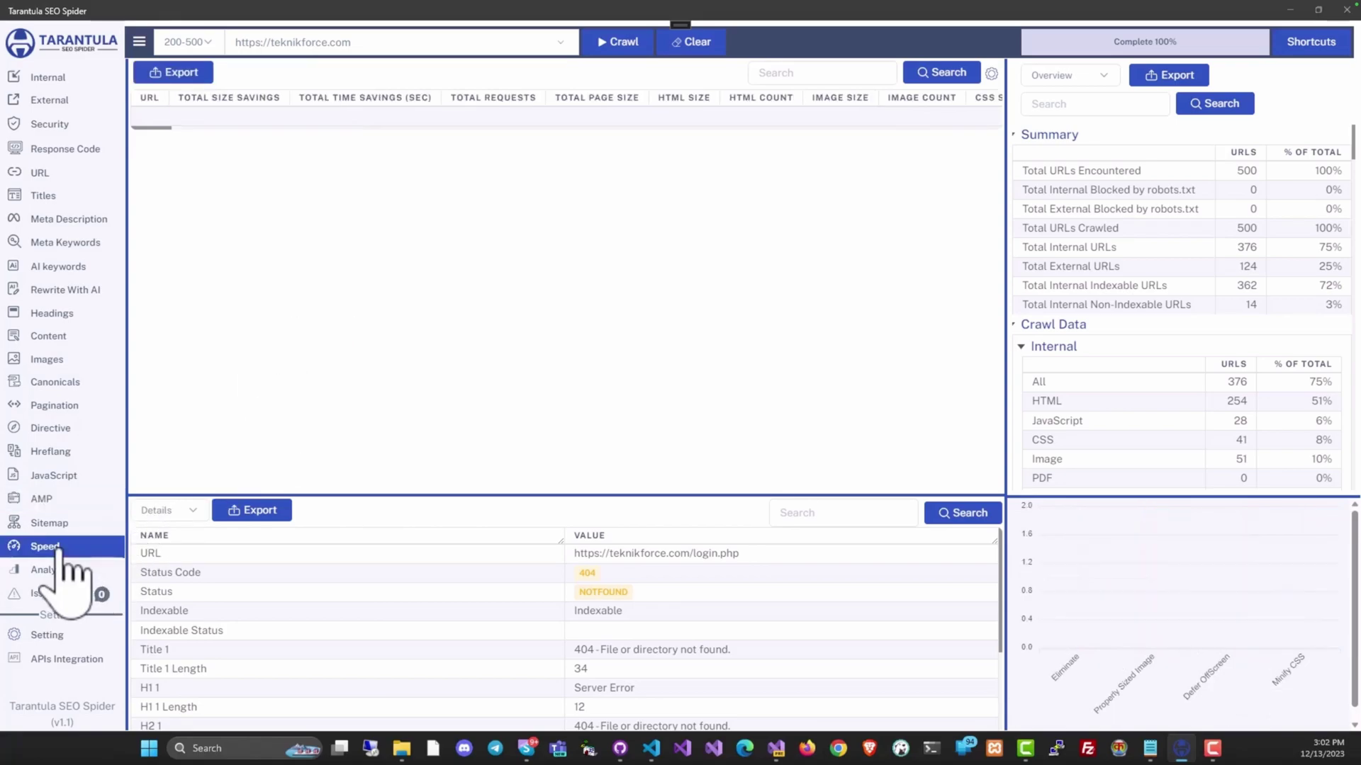
left_click(70, 663)
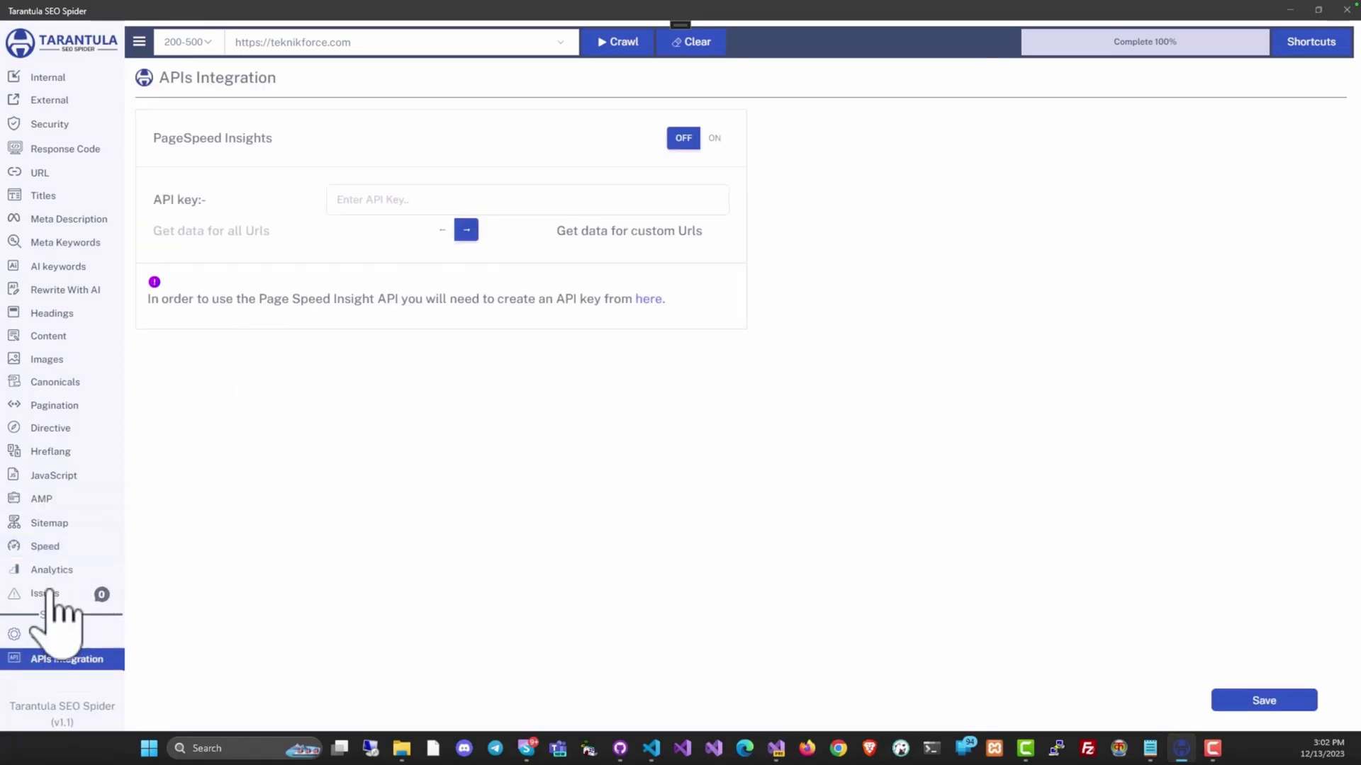
left_click(61, 549)
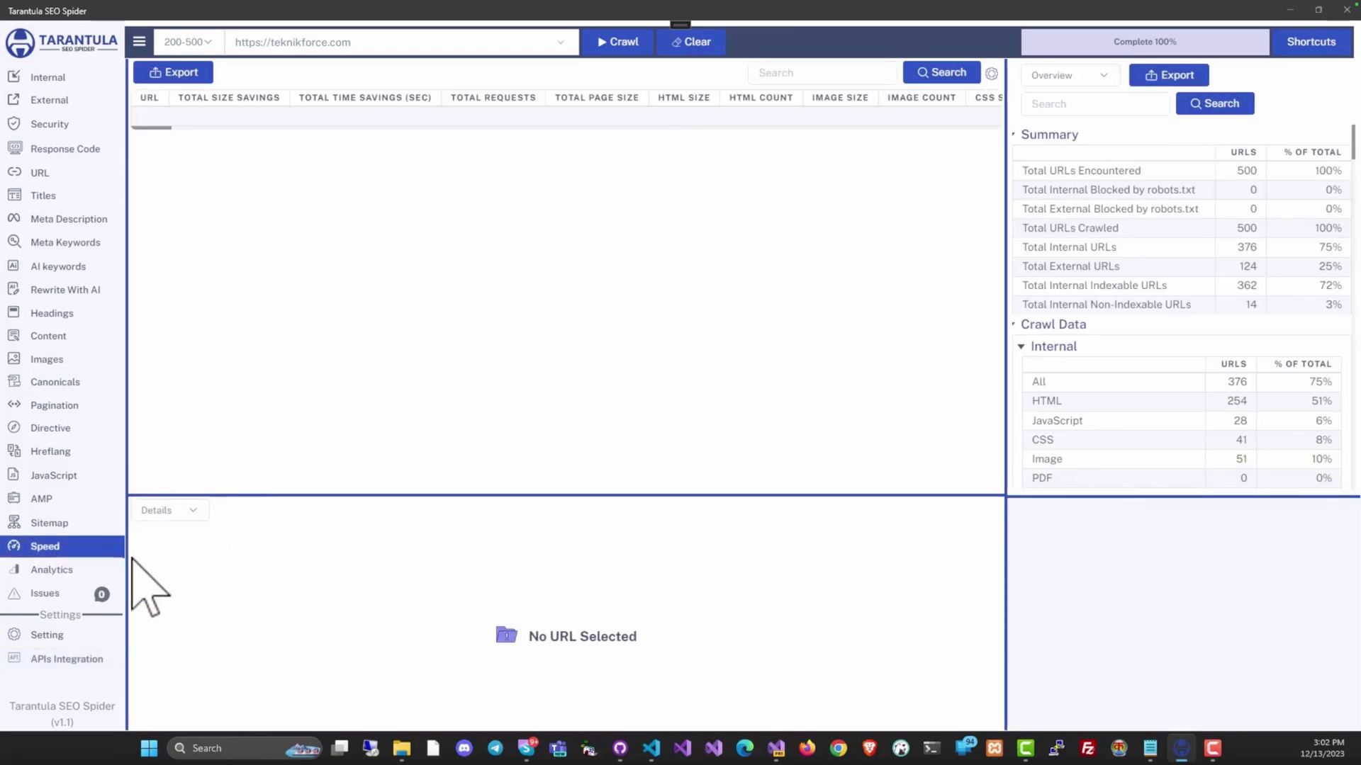
left_click(32, 570)
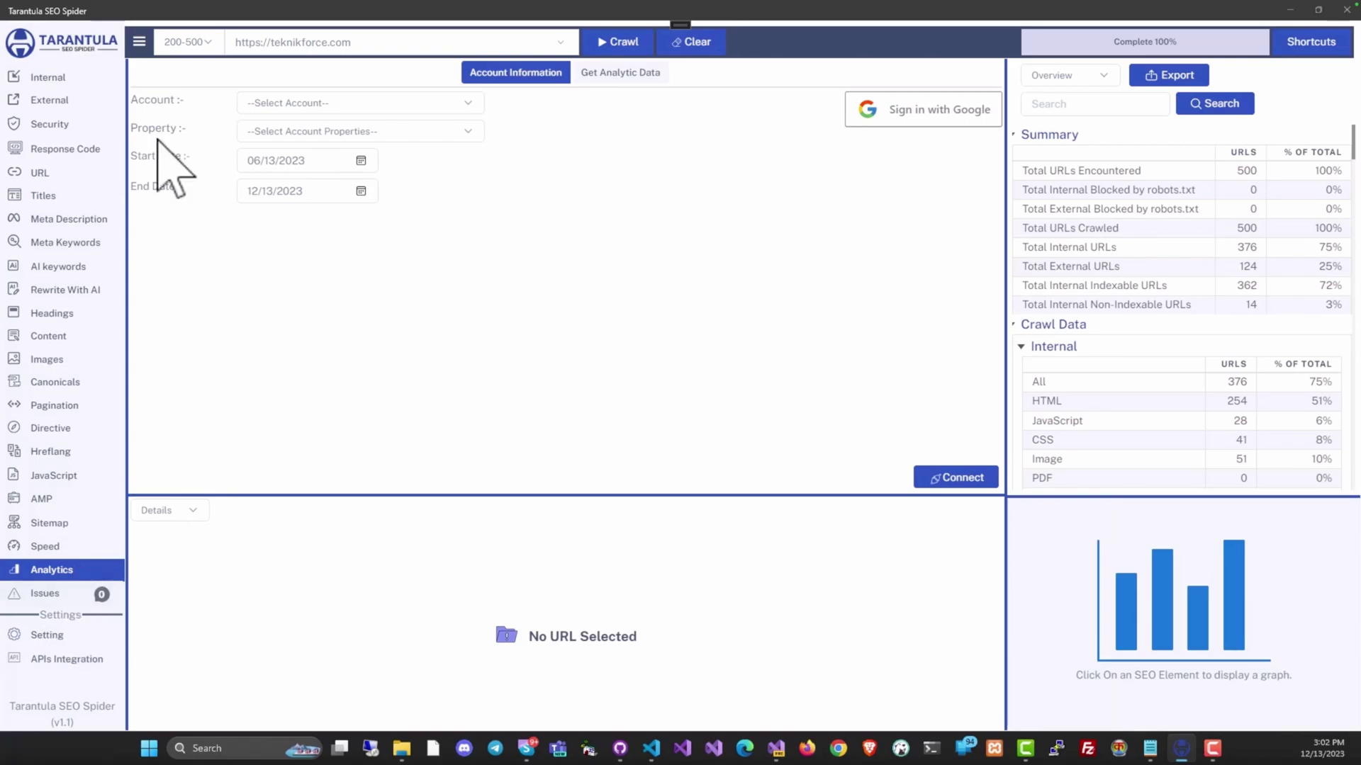
left_click(101, 604)
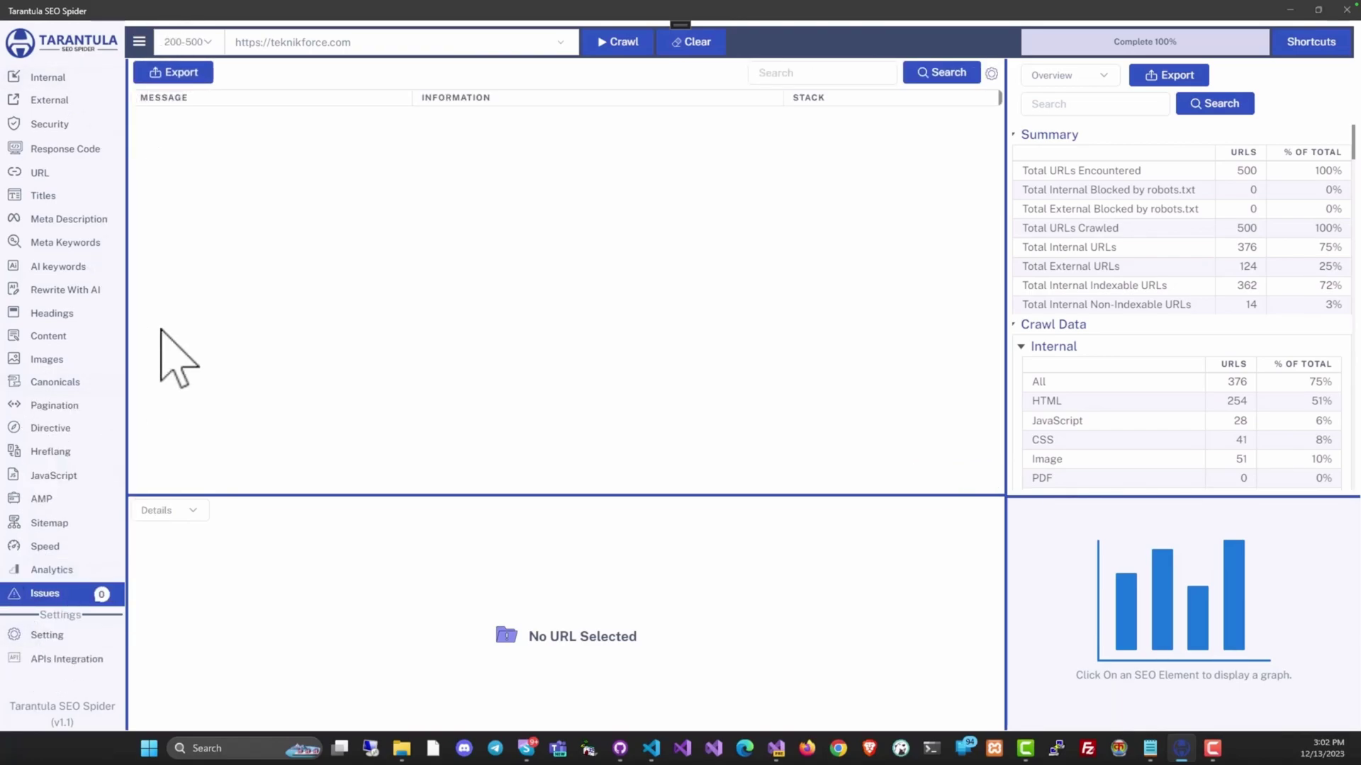
left_click(48, 101)
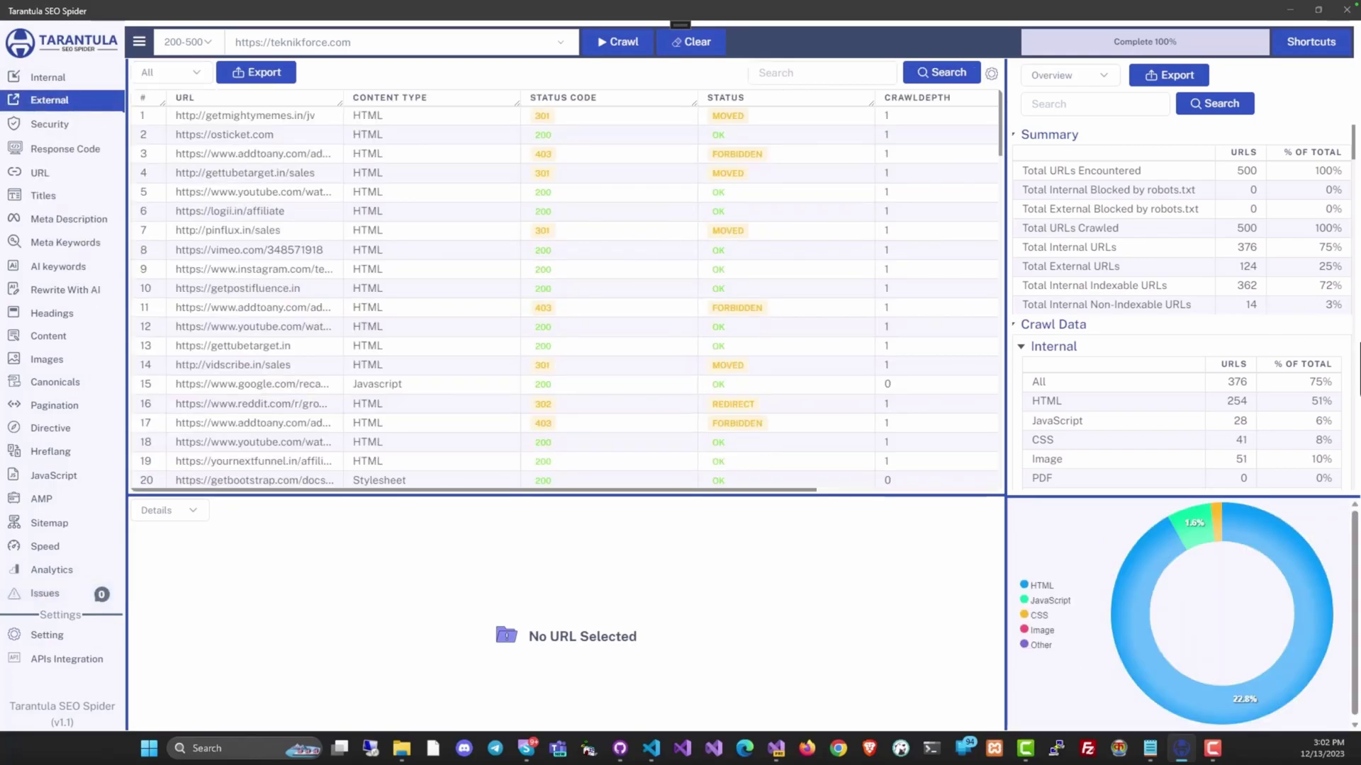
scroll(1151, 182, "down", 2)
scroll(1151, 210, "down", 5)
scroll(1151, 212, "down", 5)
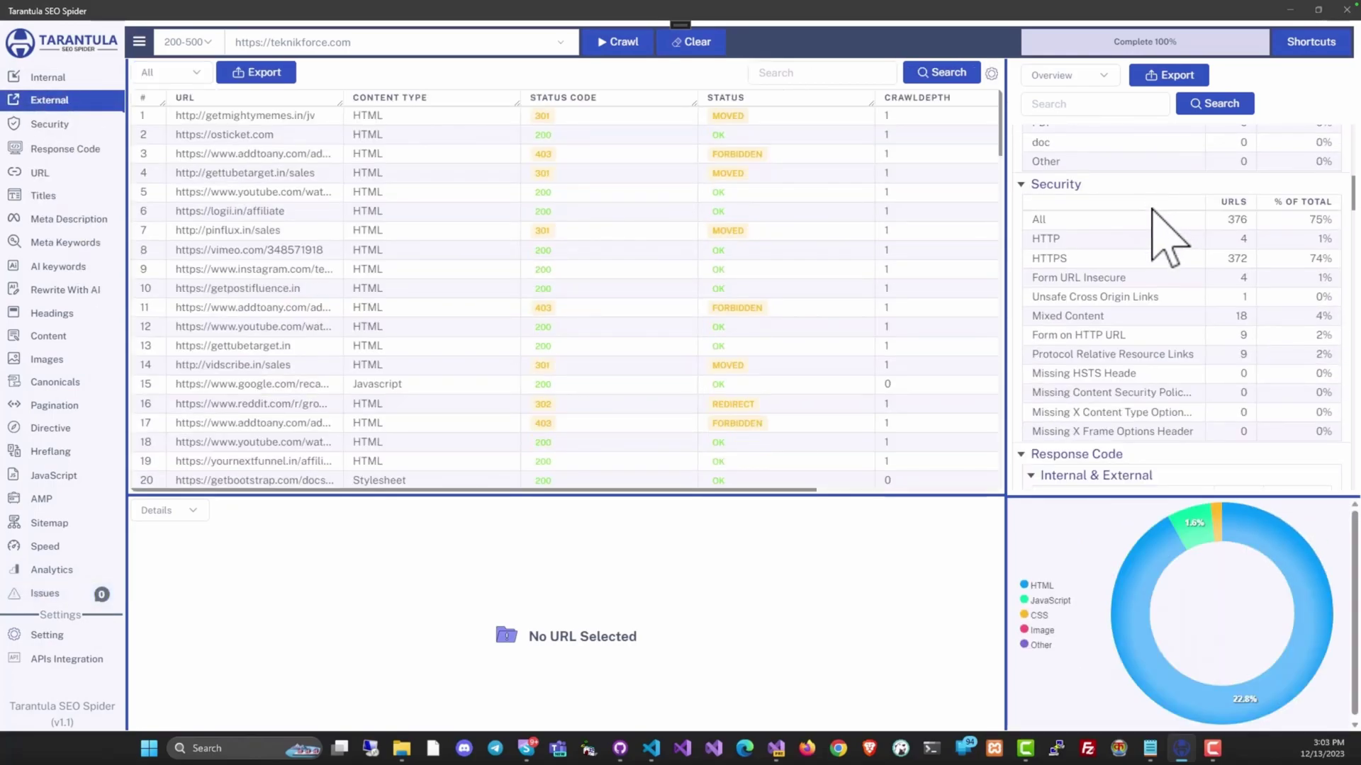
Step: List URLs for Unsafe Cross Origin Links, Mixed Content (18), Form on HTTP (9) and Missing HSTS
left_click(1084, 275)
left_click(1076, 299)
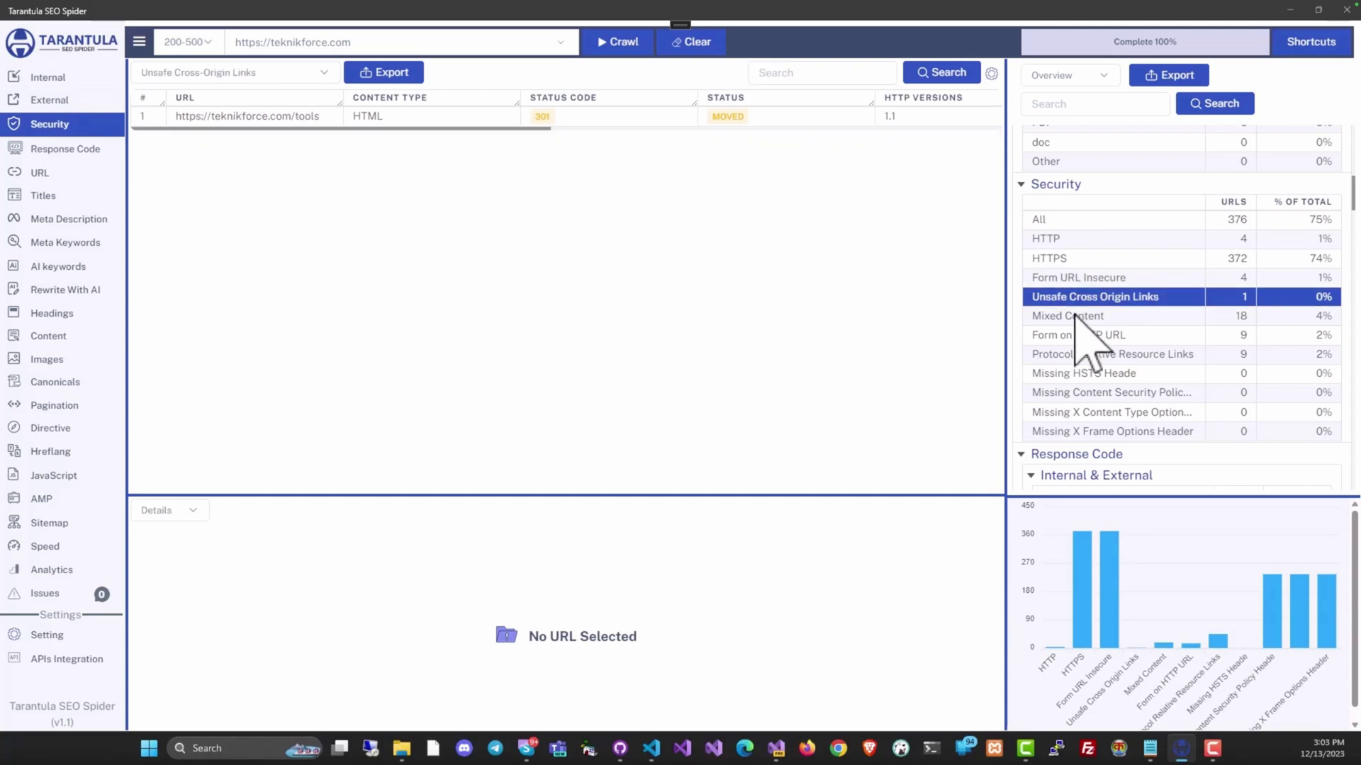
left_click(1075, 318)
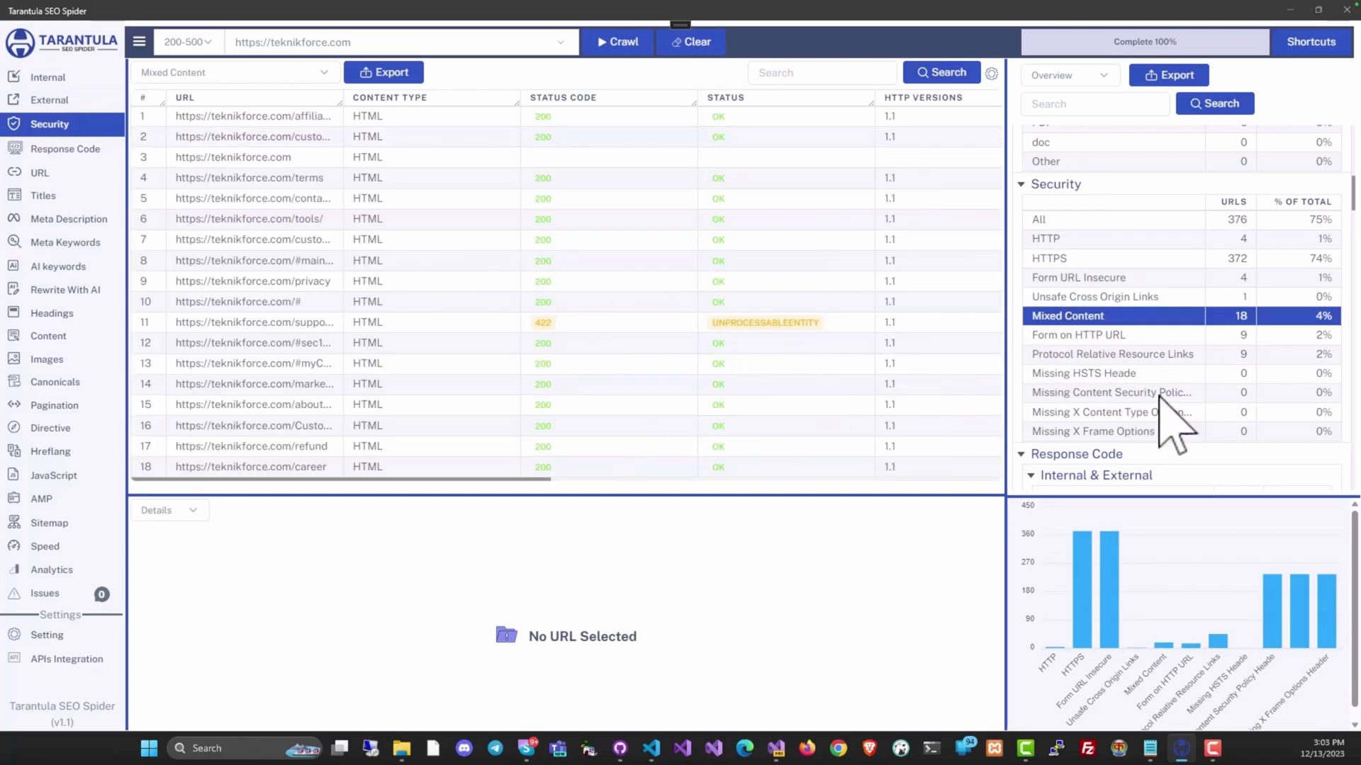
left_click(1129, 336)
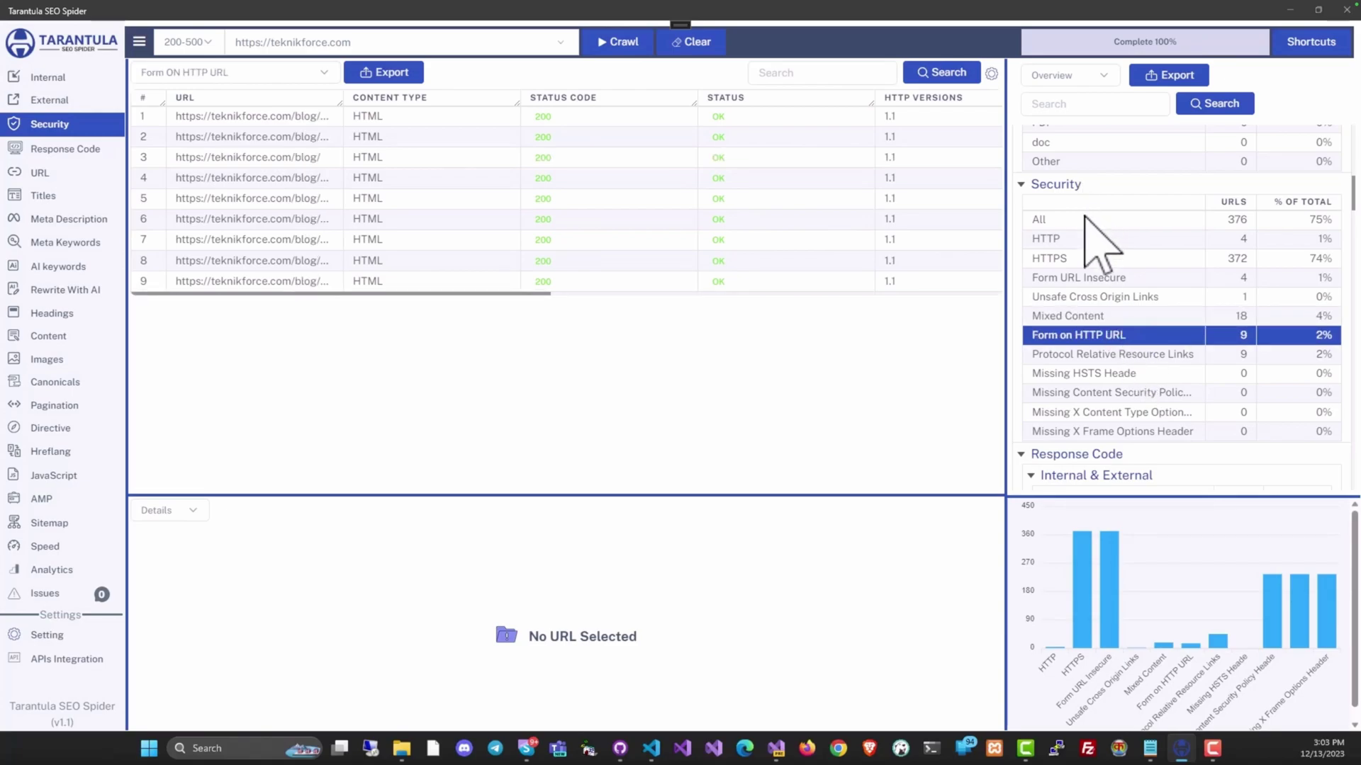
left_click(1110, 353)
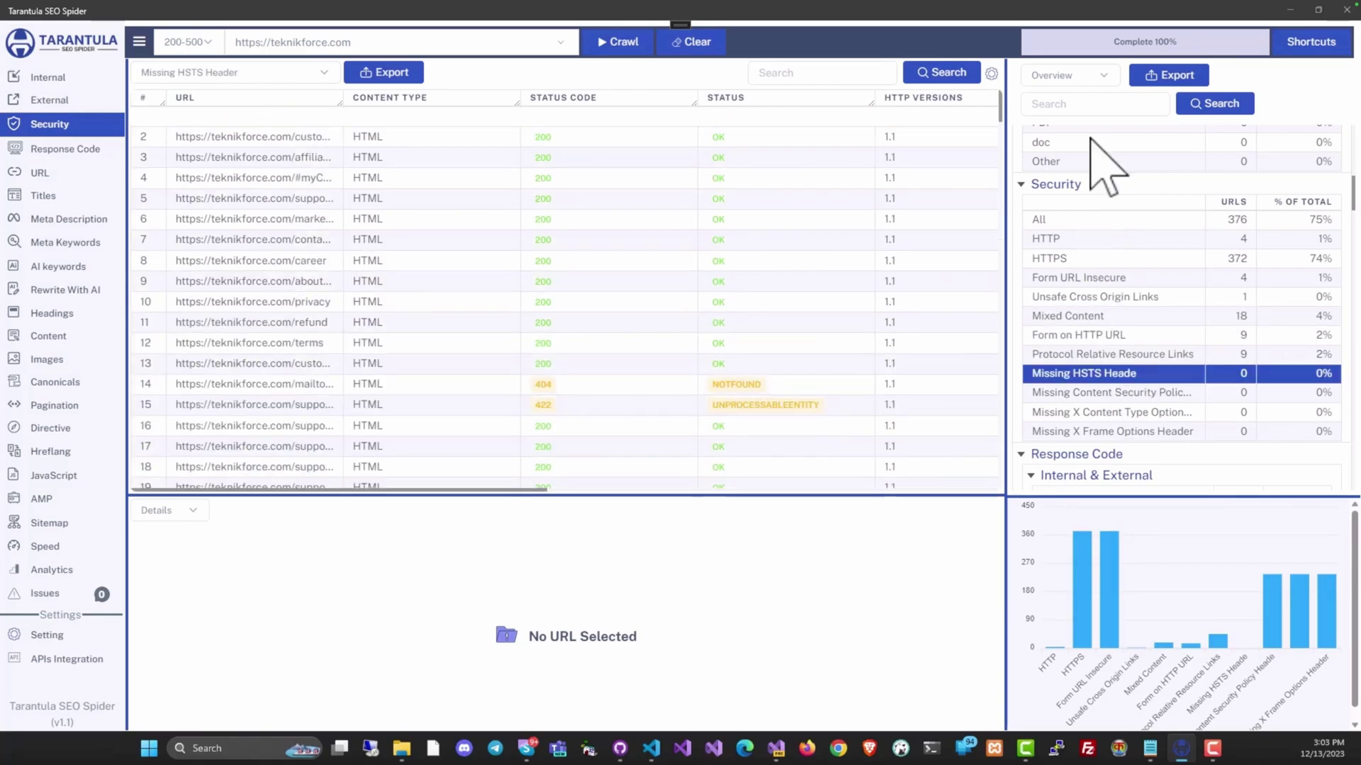
left_click(1101, 76)
Step: Show the Site Structure and Response Time views in the summary panel
left_click(1063, 118)
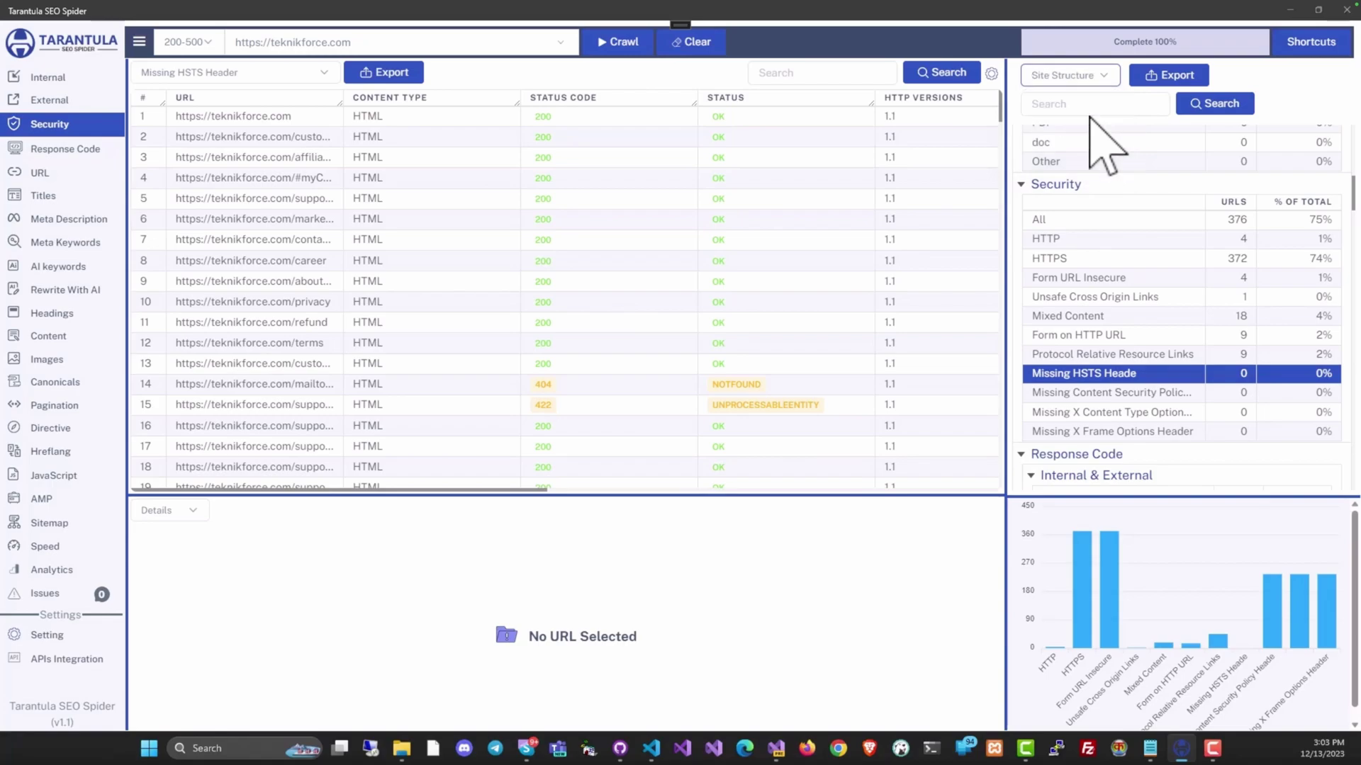
scroll(1127, 319, "down", 5)
scroll(1132, 313, "down", 5)
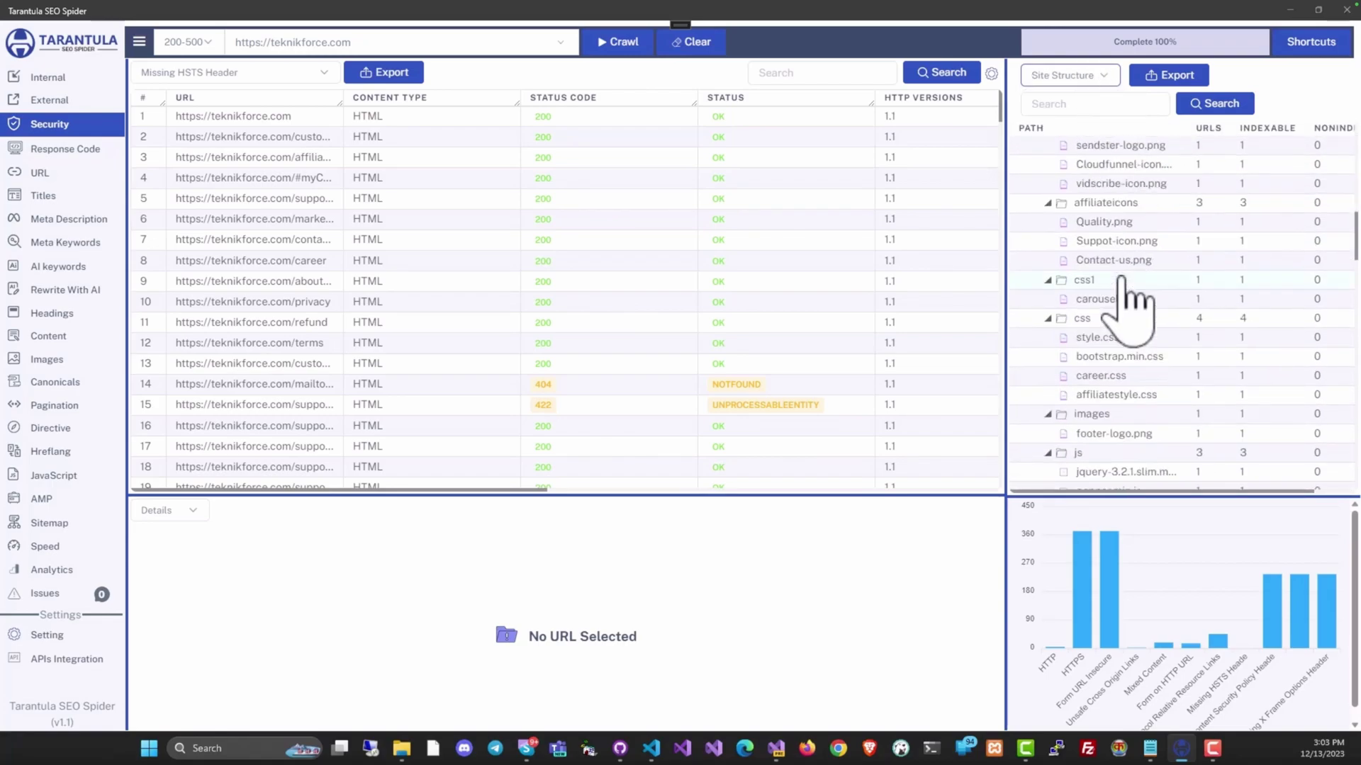
scroll(1138, 313, "down", 5)
scroll(1143, 308, "down", 5)
scroll(1142, 308, "up", 5)
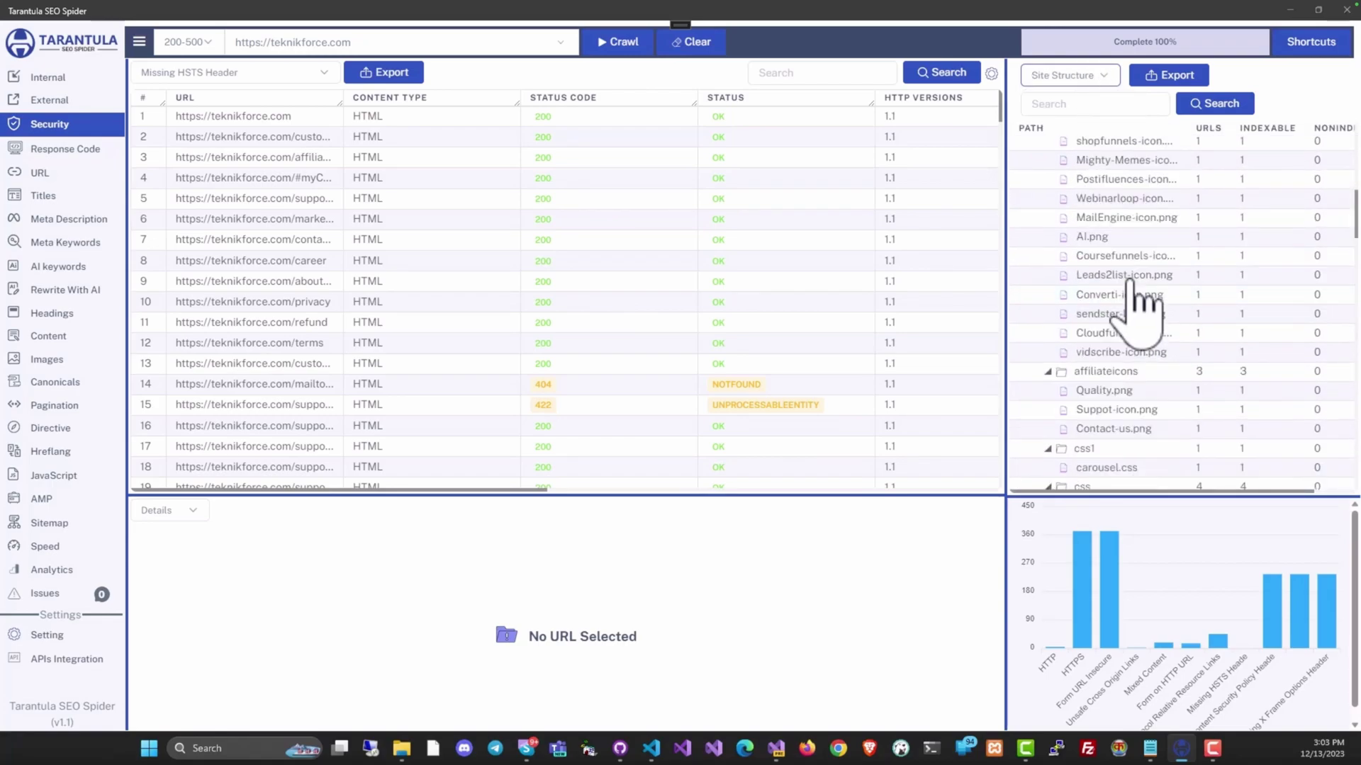
scroll(1143, 303, "up", 5)
scroll(1124, 304, "up", 5)
left_click(1095, 76)
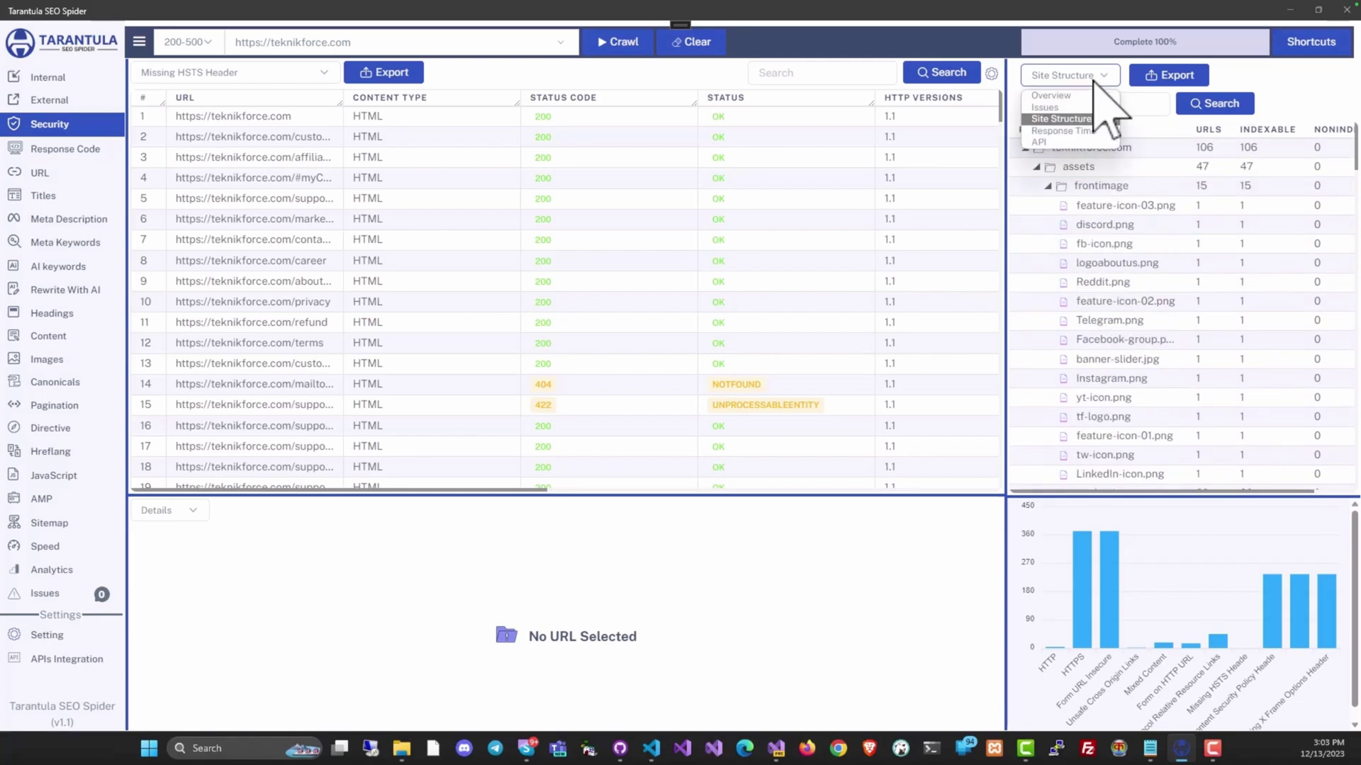
left_click(1086, 131)
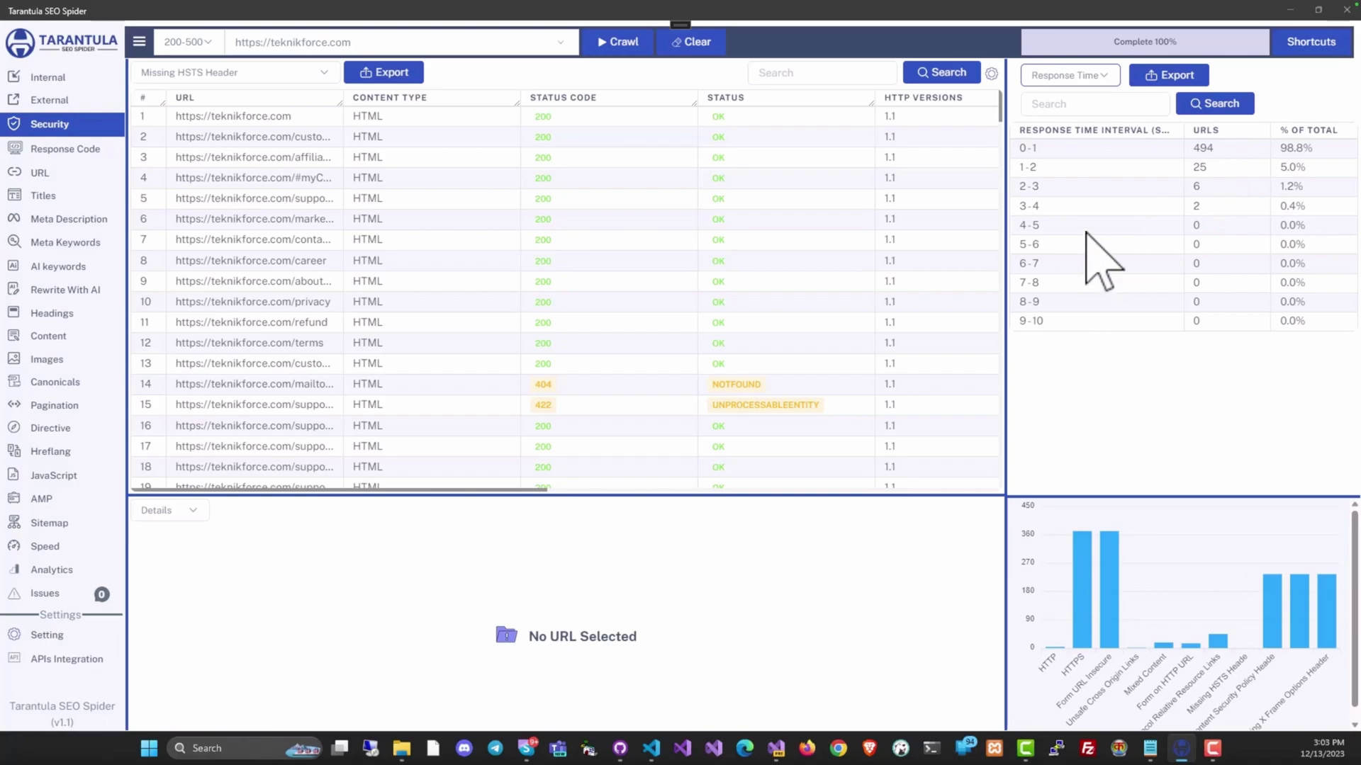
Step: Check the PageSpeed Insights status, then restore the Overview panel and Internal URLs list
left_click(1068, 75)
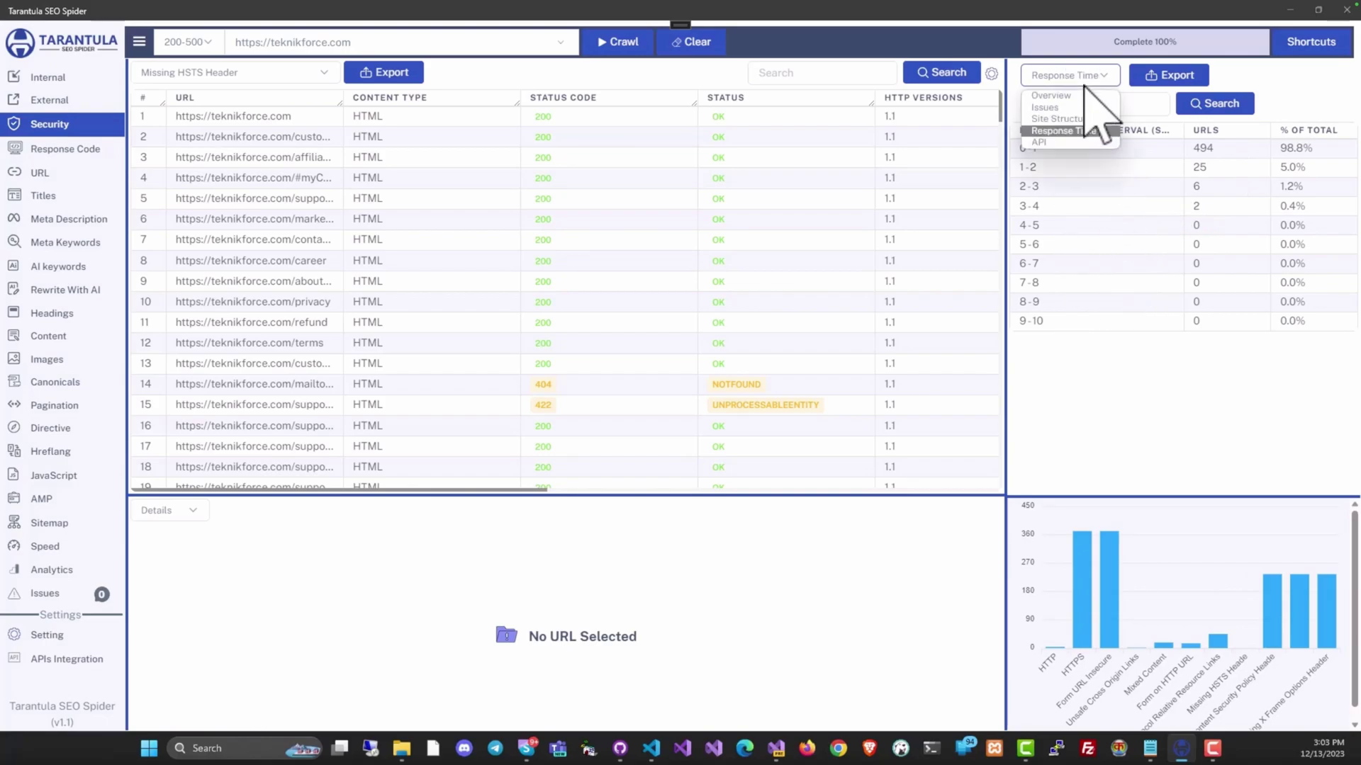
left_click(1066, 143)
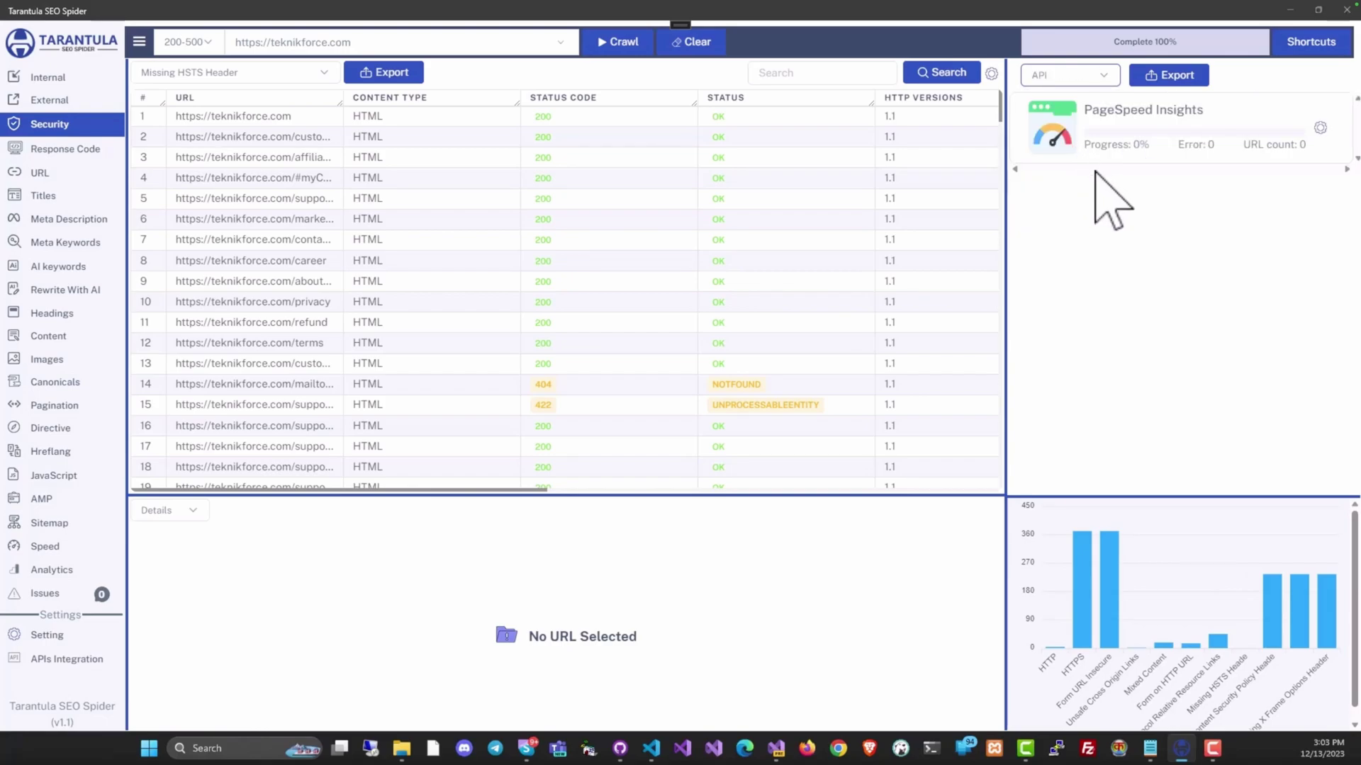
left_click(1081, 82)
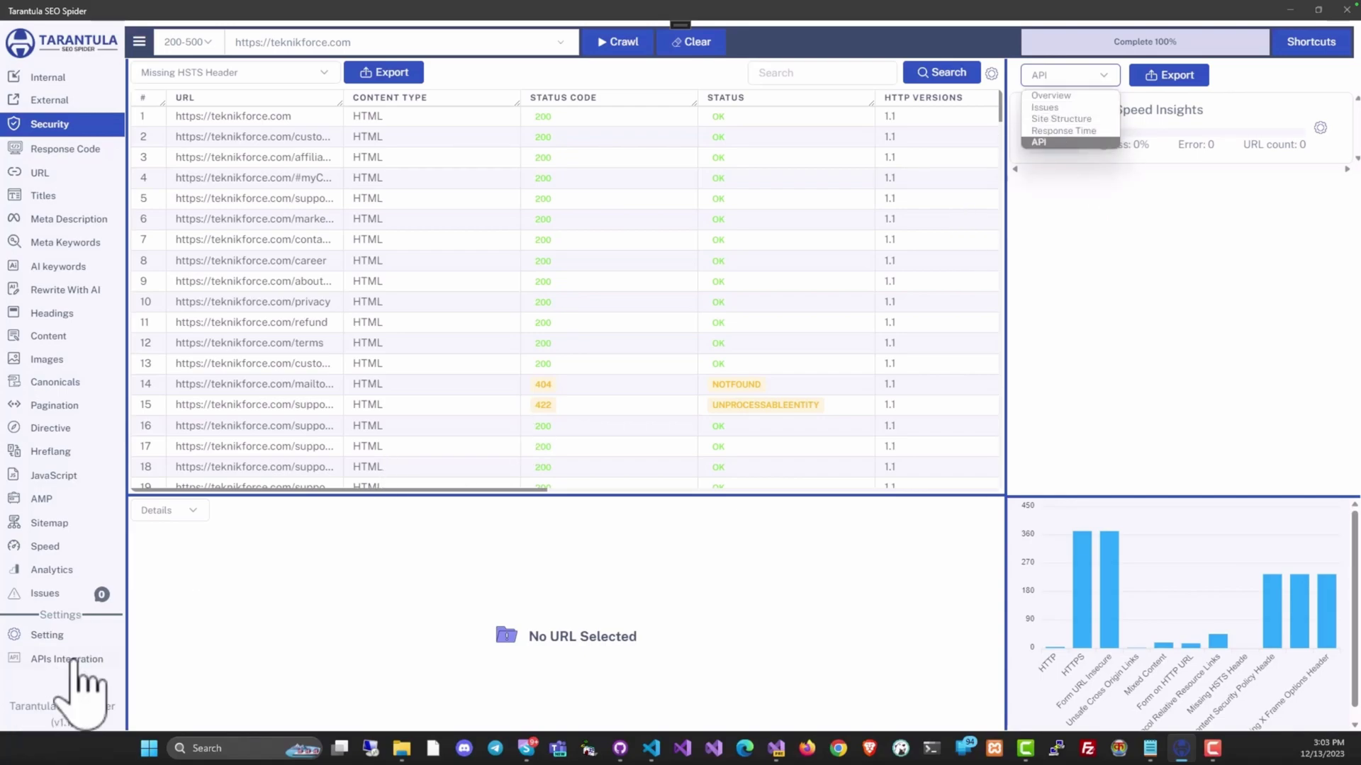
left_click(1058, 96)
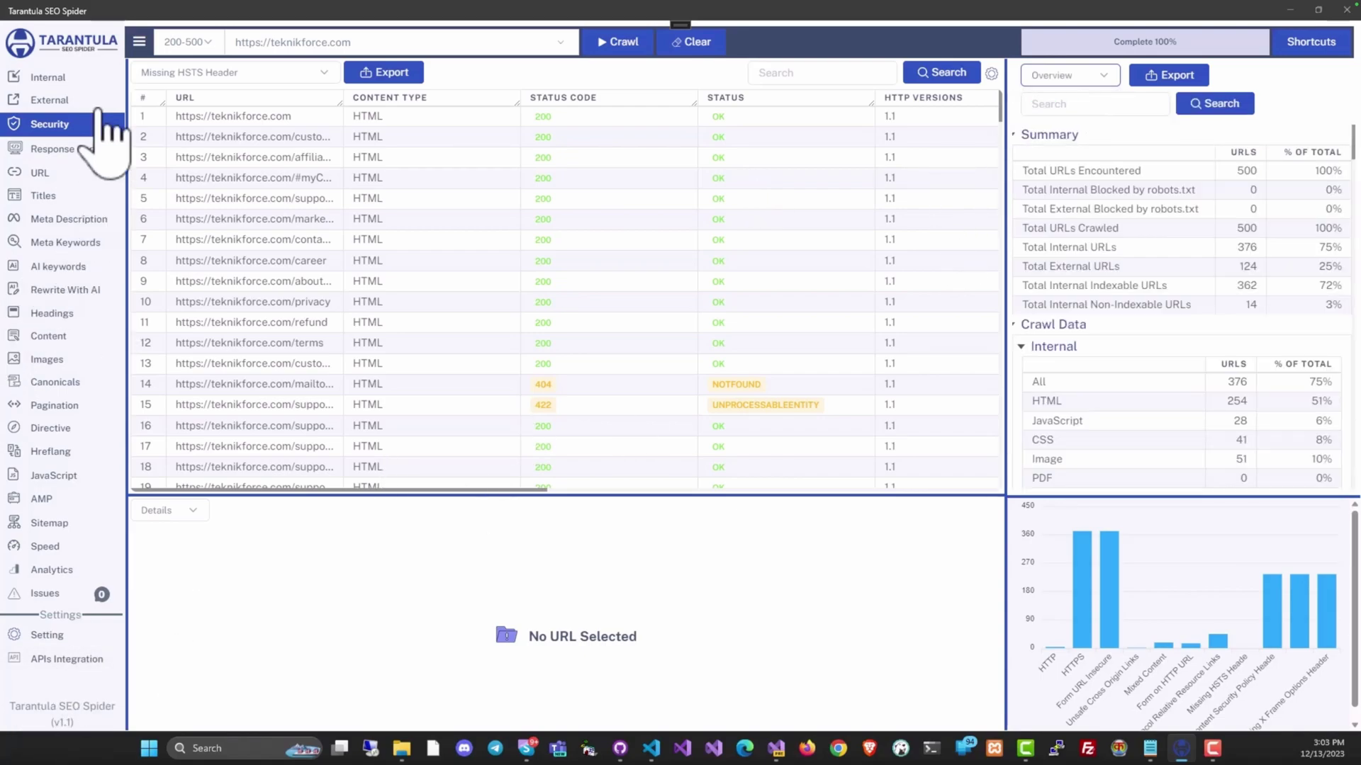
left_click(49, 76)
Step: Inspect details of the fourth internal URL, the stylesheet, the blog page and teknikforce-logo.png
left_click_drag(271, 137, 270, 156)
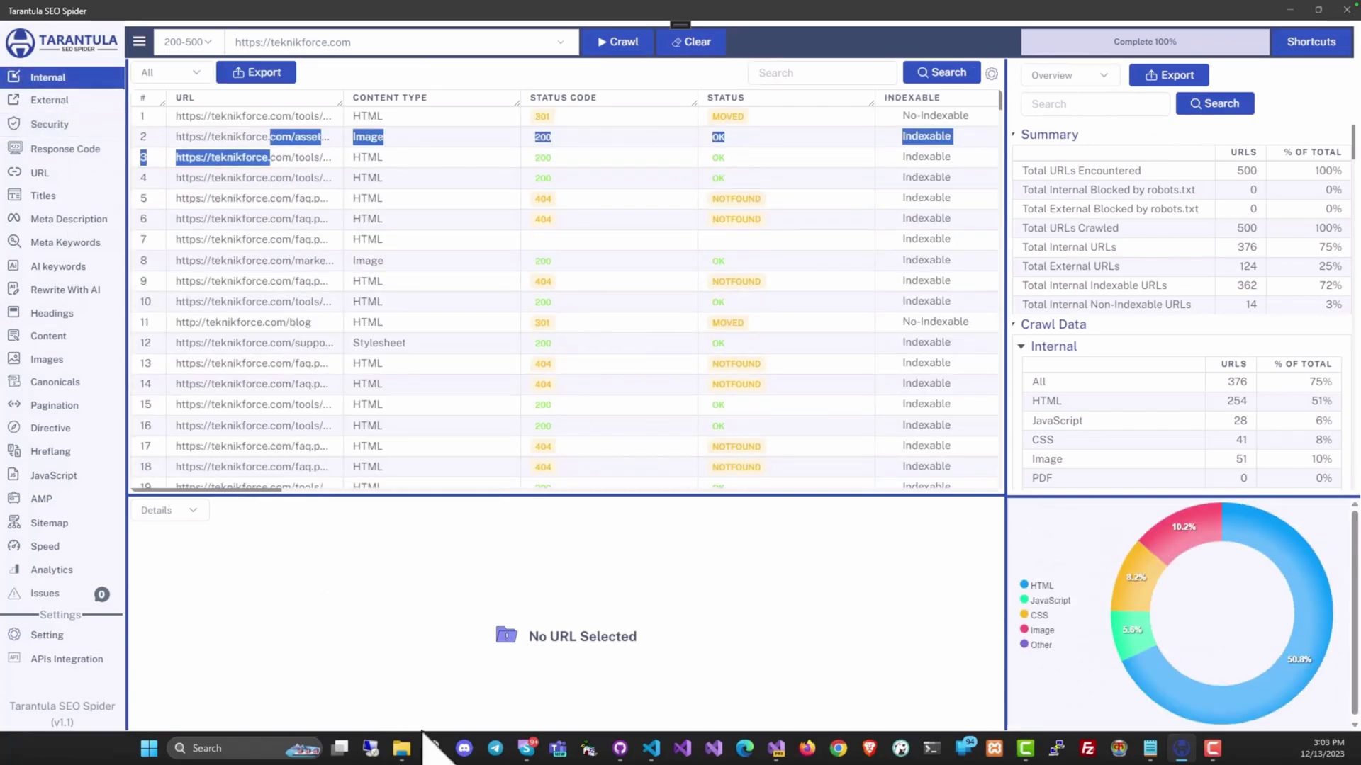
left_click(257, 198)
key("Up")
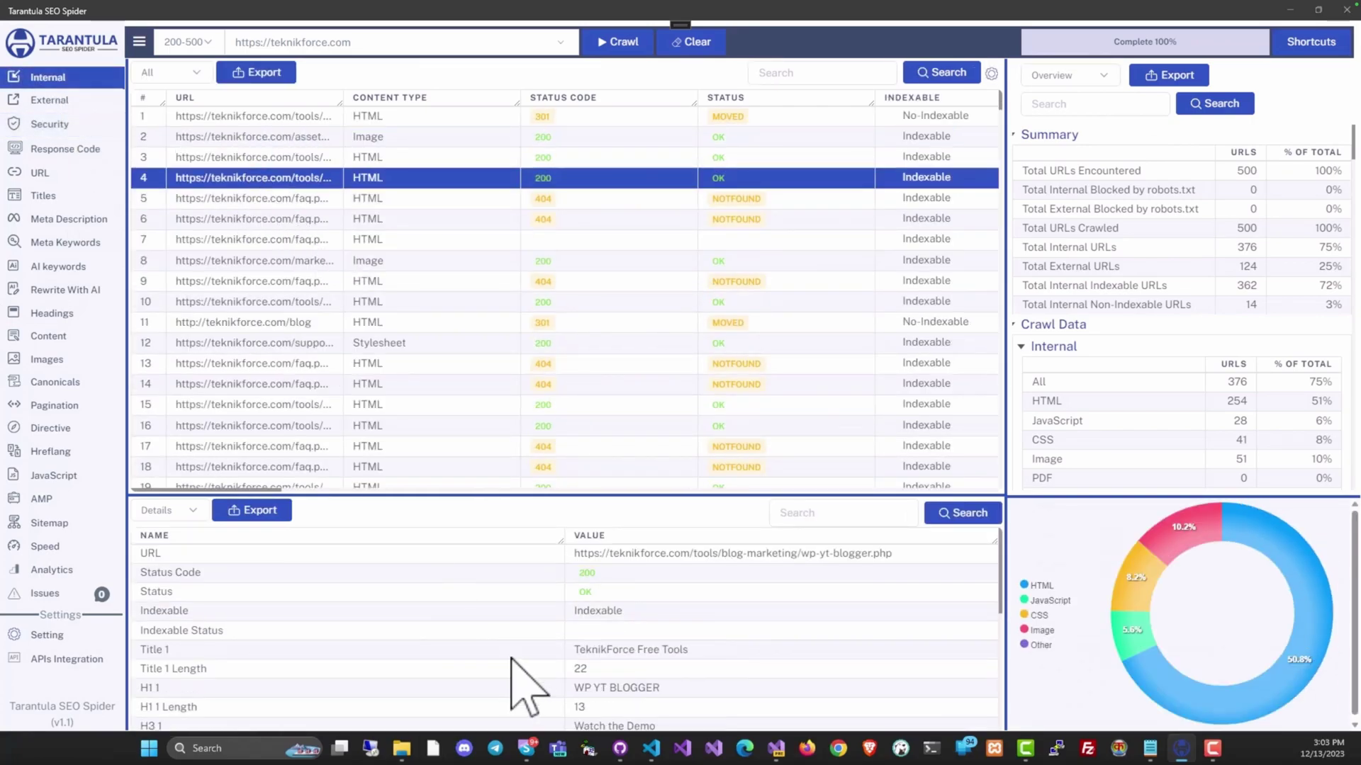
scroll(373, 589, "down", 1)
scroll(374, 591, "up", 1)
scroll(493, 627, "down", 2)
scroll(525, 623, "down", 2)
scroll(524, 609, "down", 2)
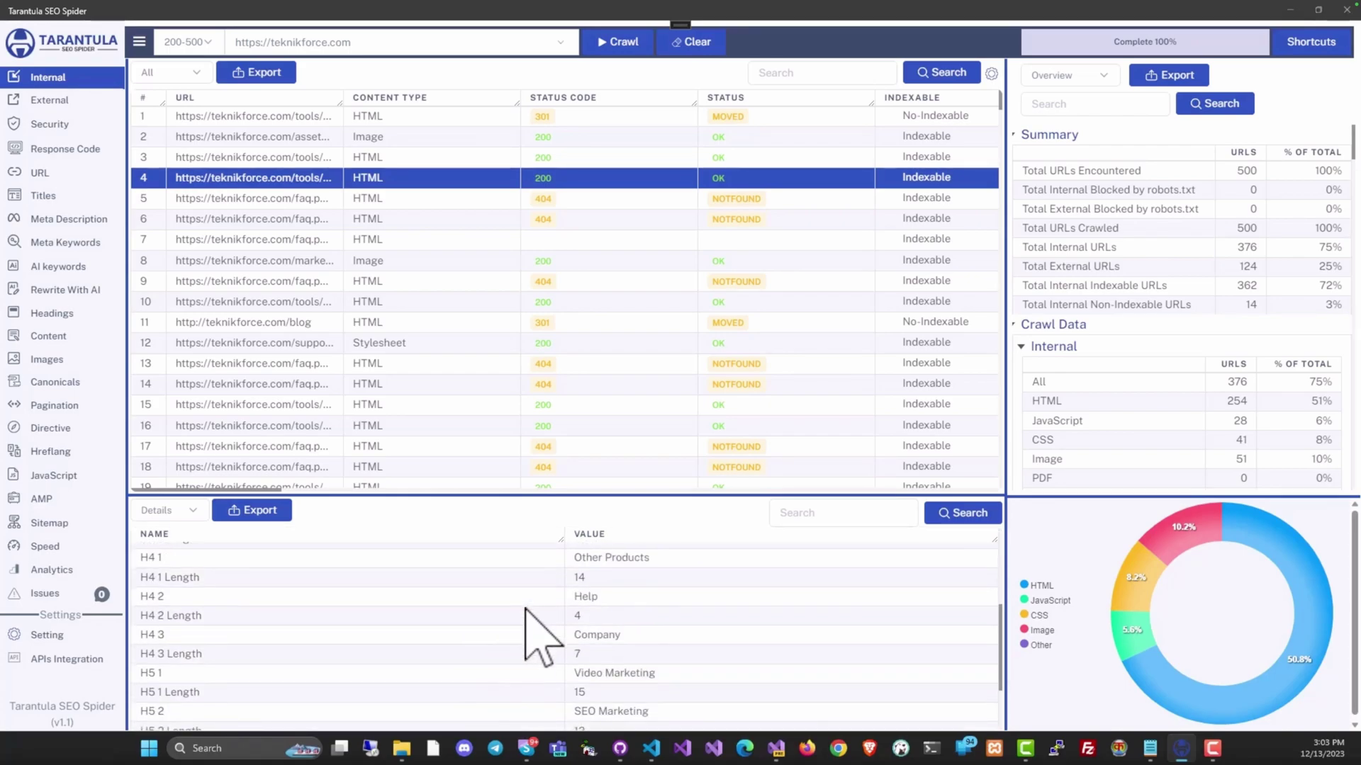
scroll(552, 638, "down", 2)
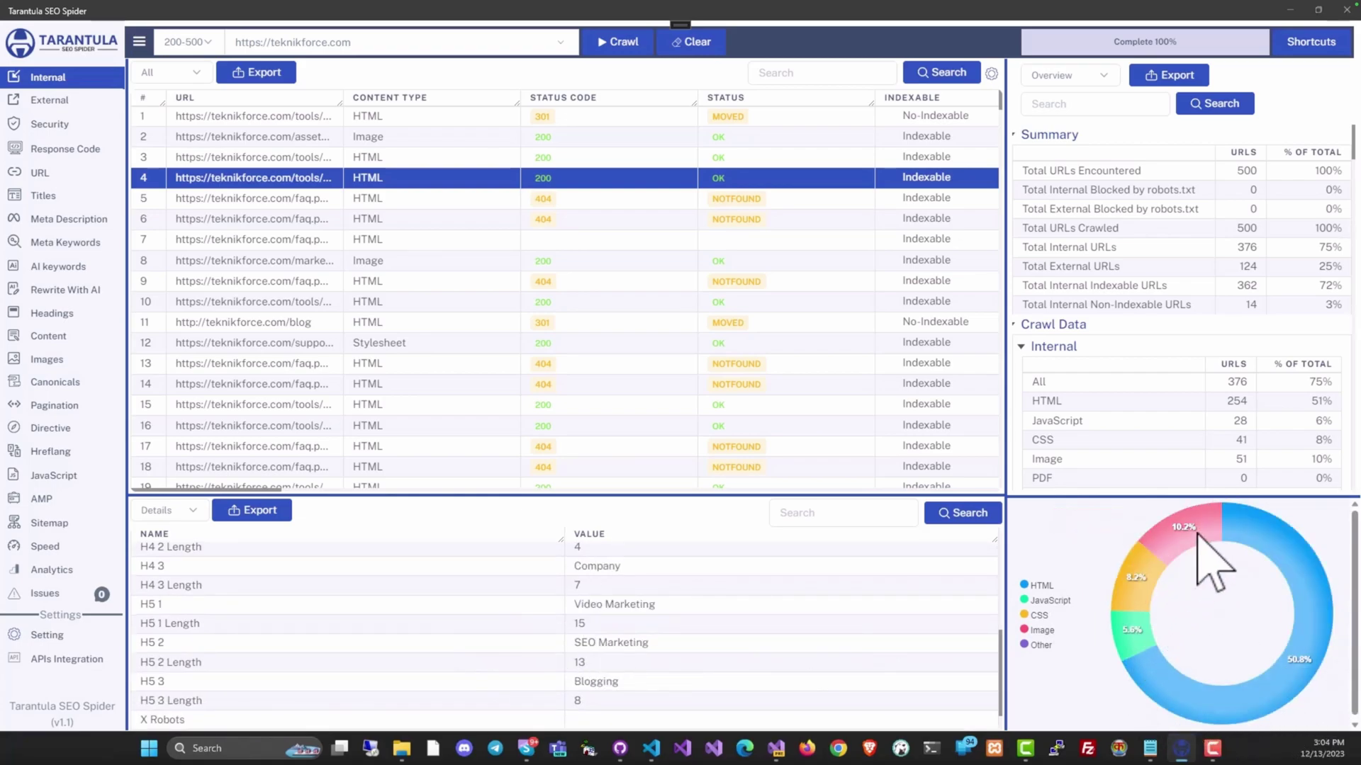
left_click(447, 343)
left_click(51, 339)
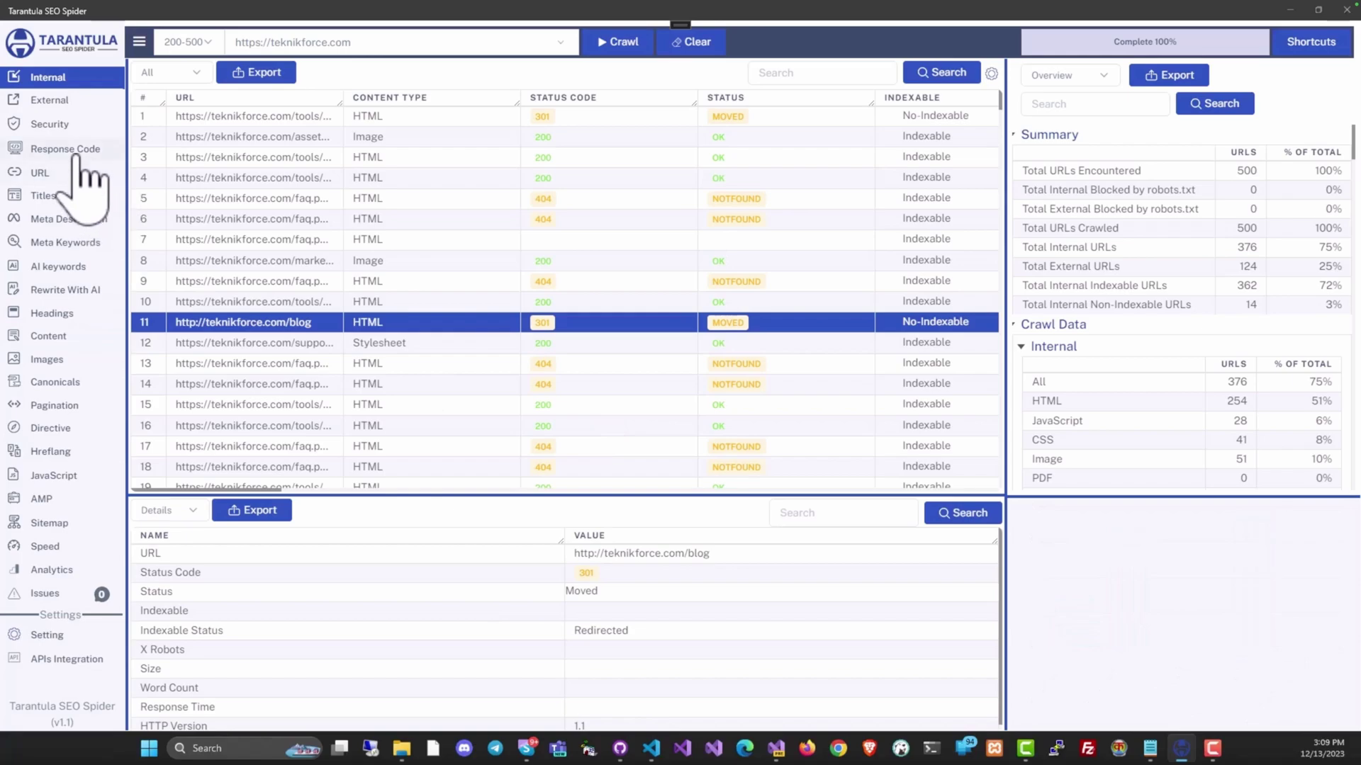
left_click(285, 260)
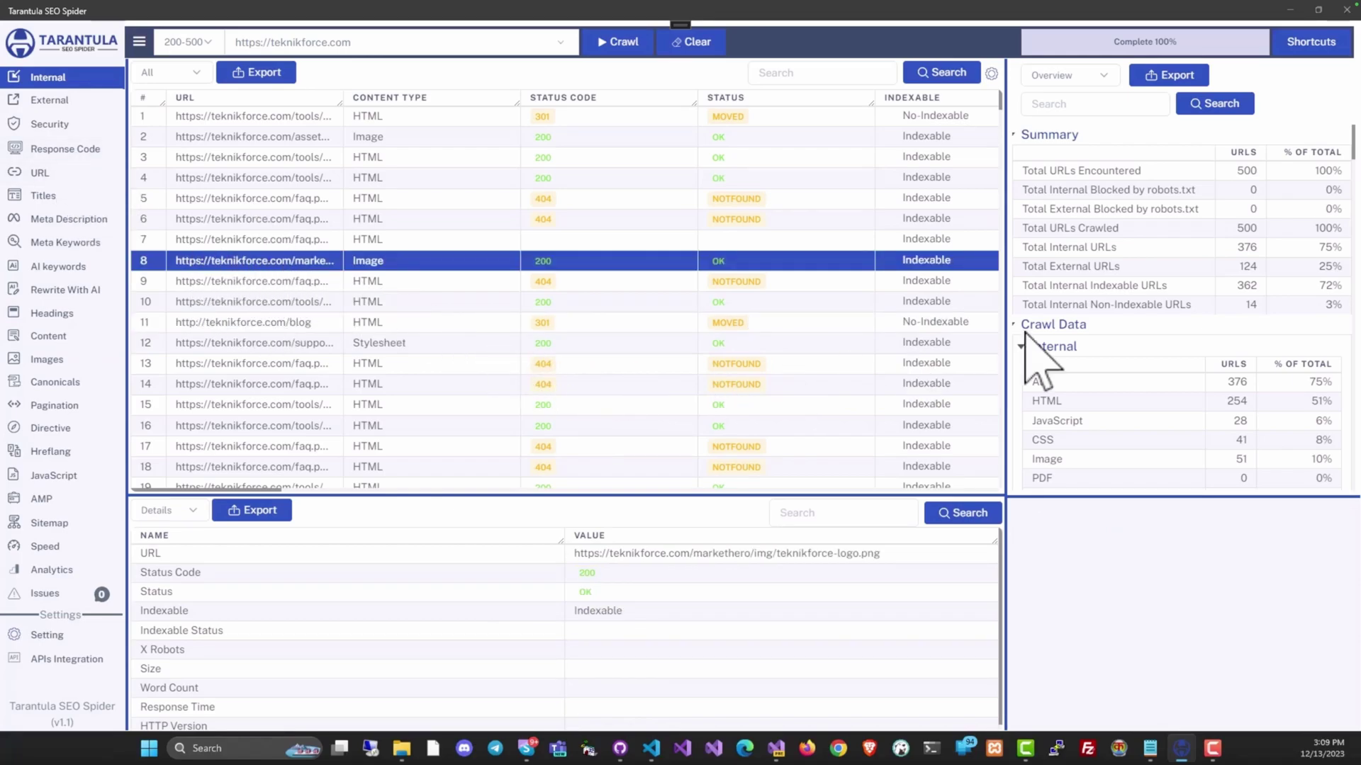
left_click(1311, 41)
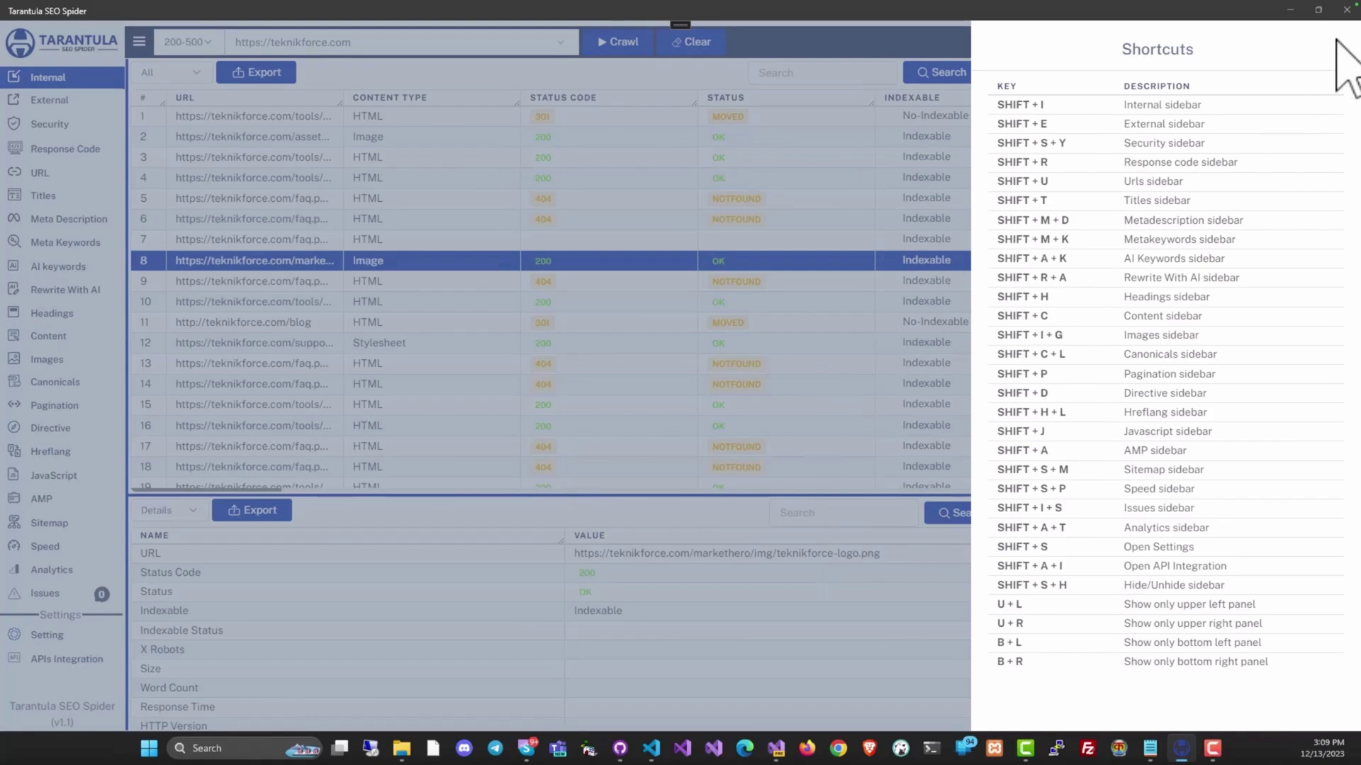
Step: Dismiss the shortcuts list, review crawl, depth and size limits, then return to internal URLs
left_click(1337, 64)
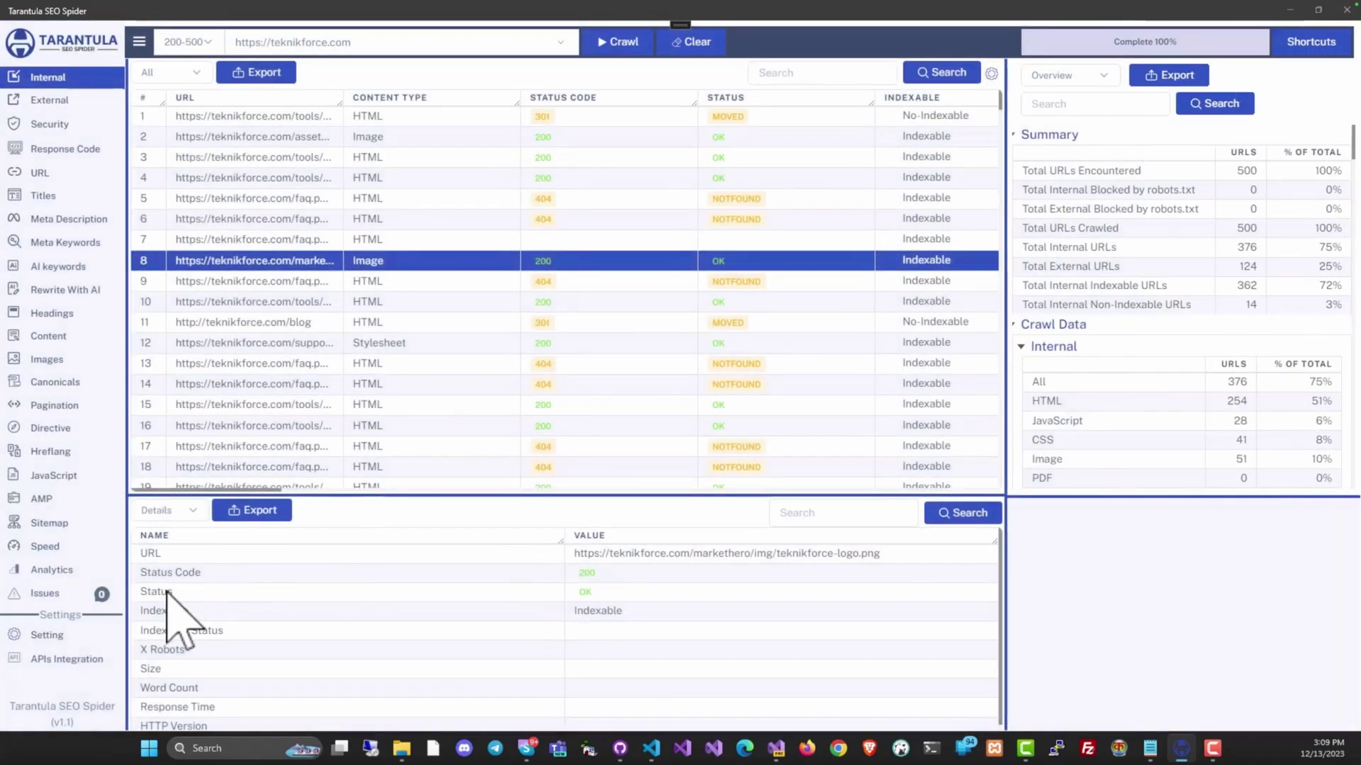
left_click(45, 636)
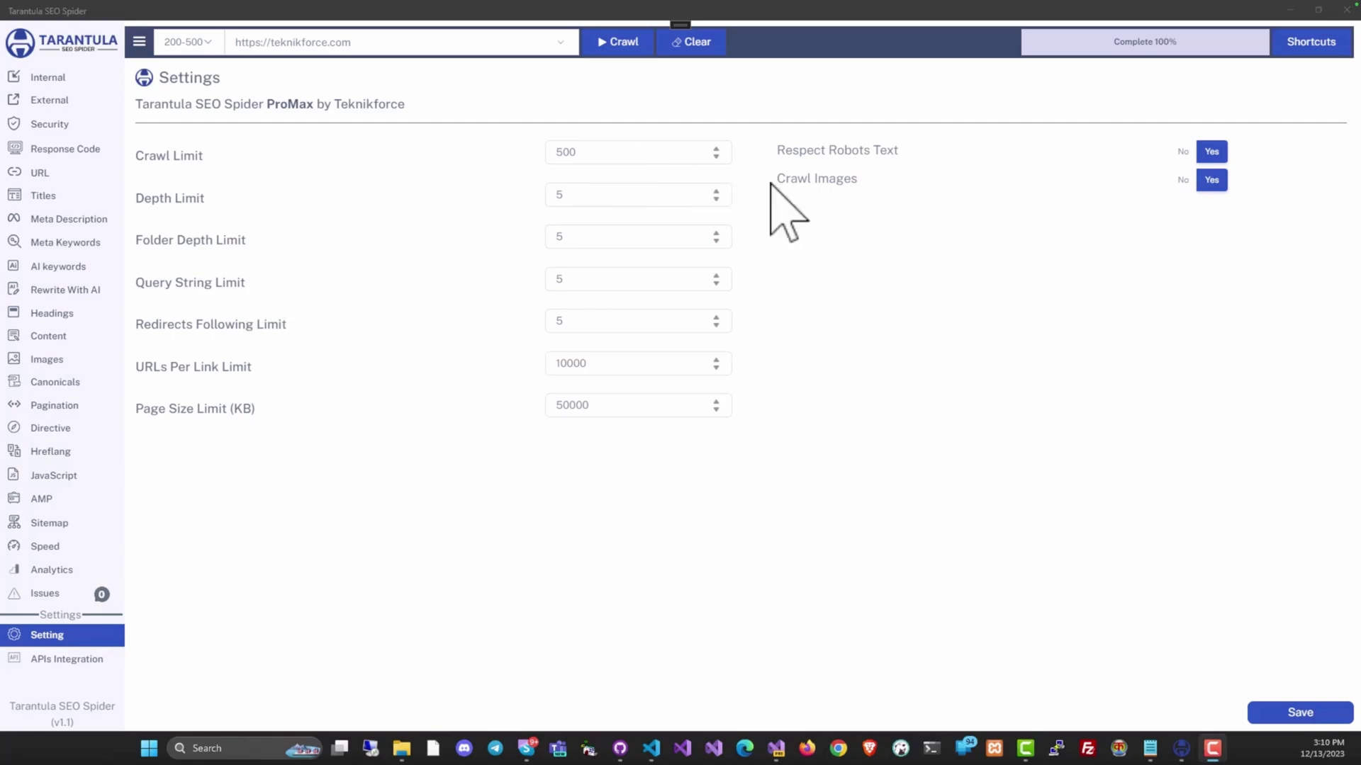
left_click(38, 79)
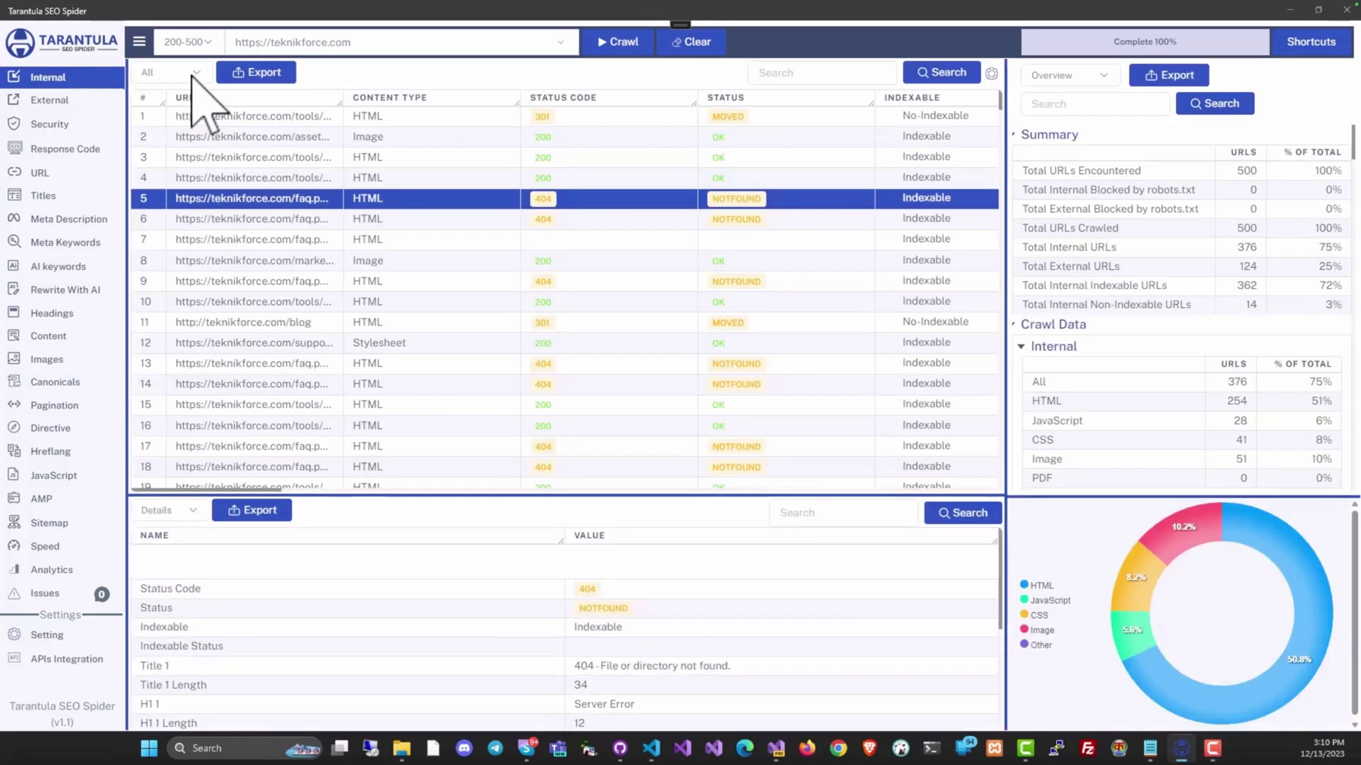
left_click(277, 81)
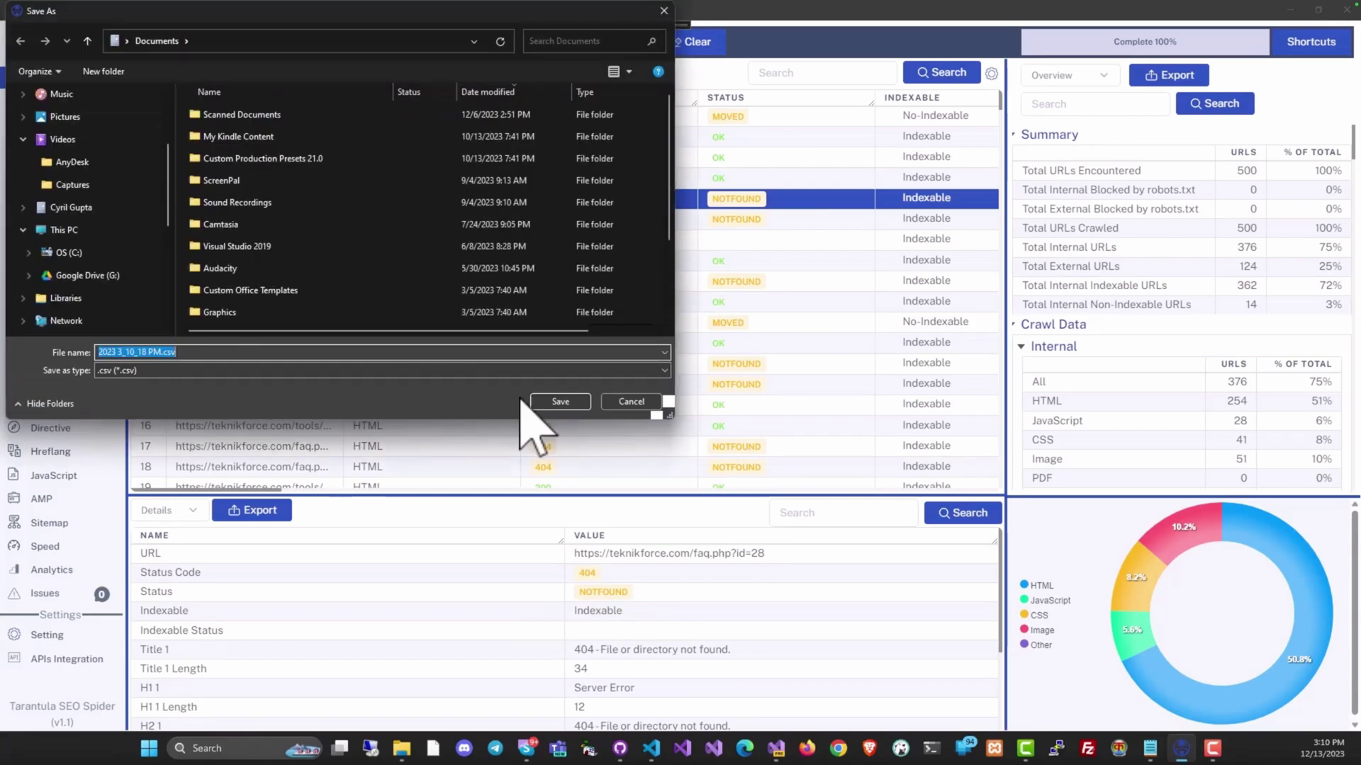
left_click(638, 401)
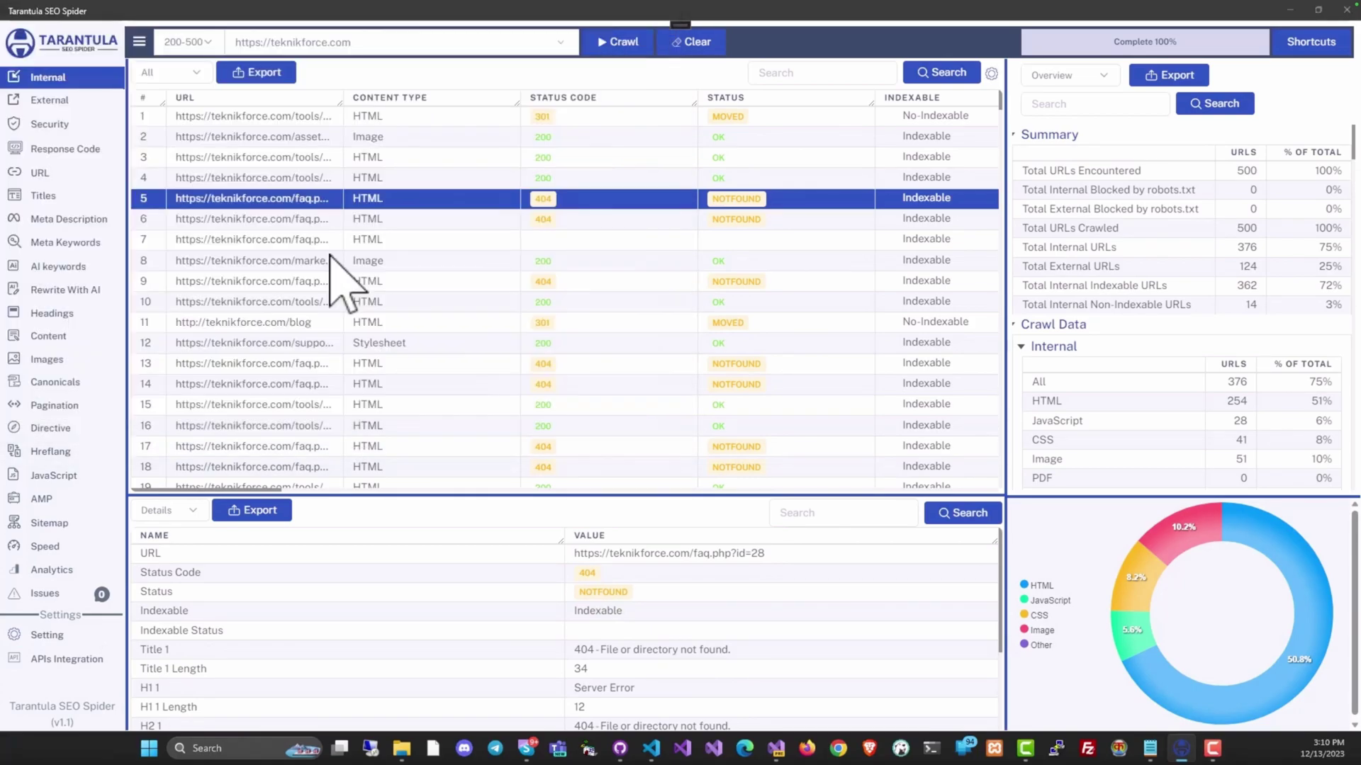
left_click(331, 260)
left_click(311, 302)
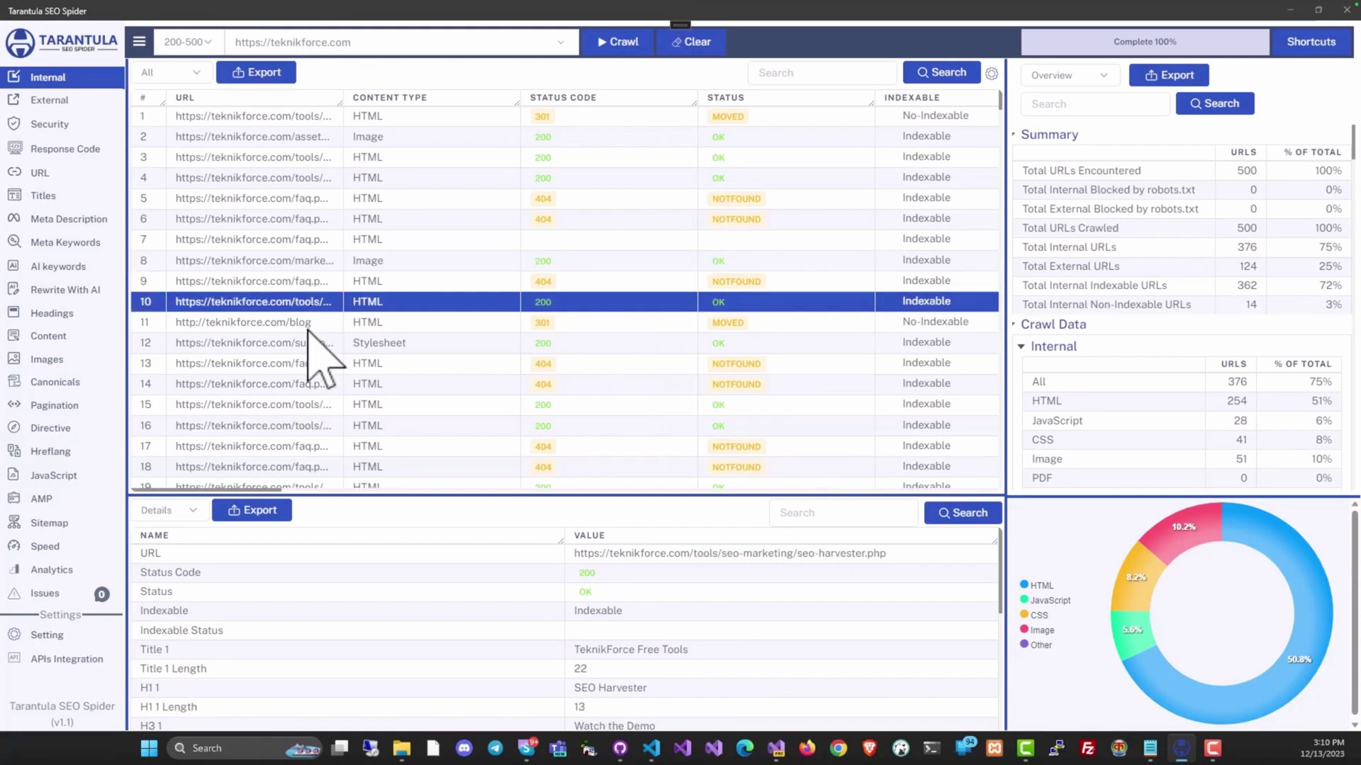
left_click(322, 344)
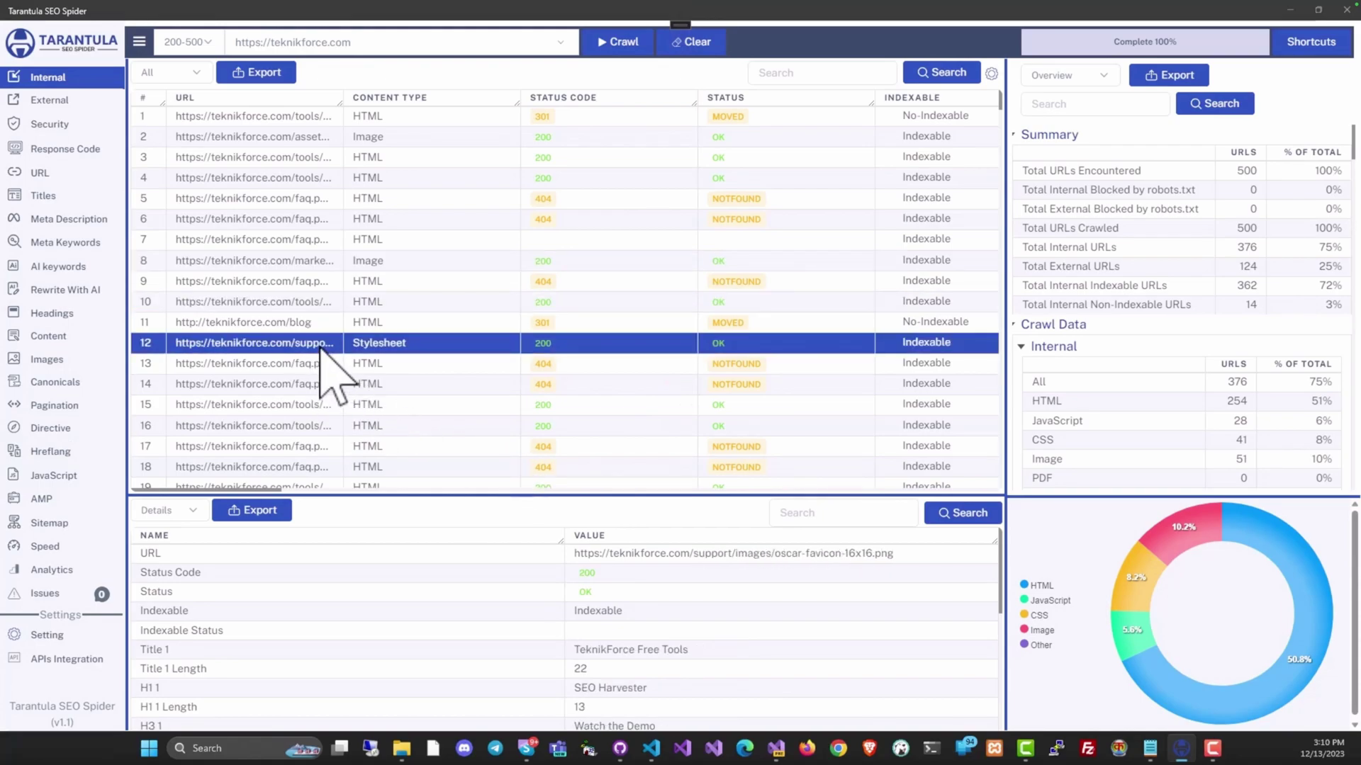
left_click(320, 262)
left_click(306, 198)
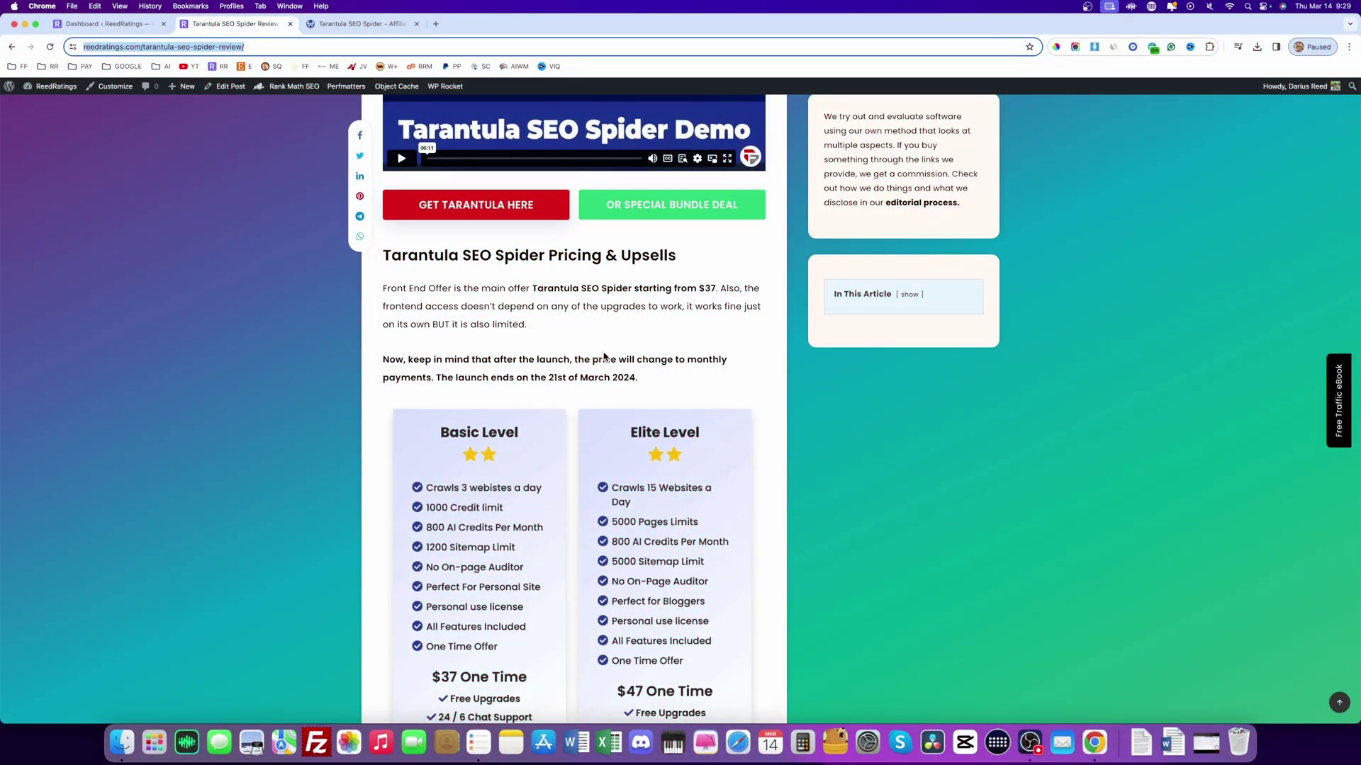
scroll(604, 358, "down", 3)
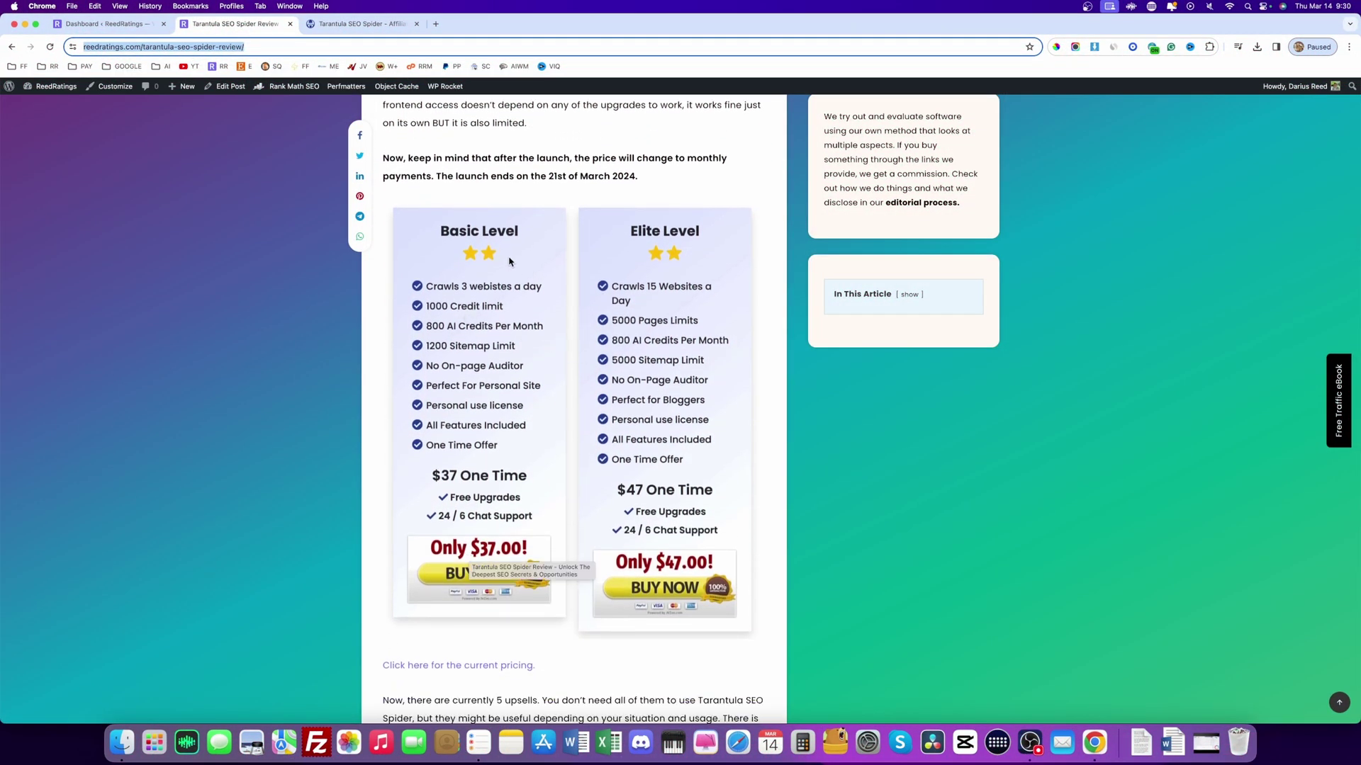
Step: Show the ReedRatings pricing cards and briefly highlight the 21st March 2024 launch end date
left_click(716, 571)
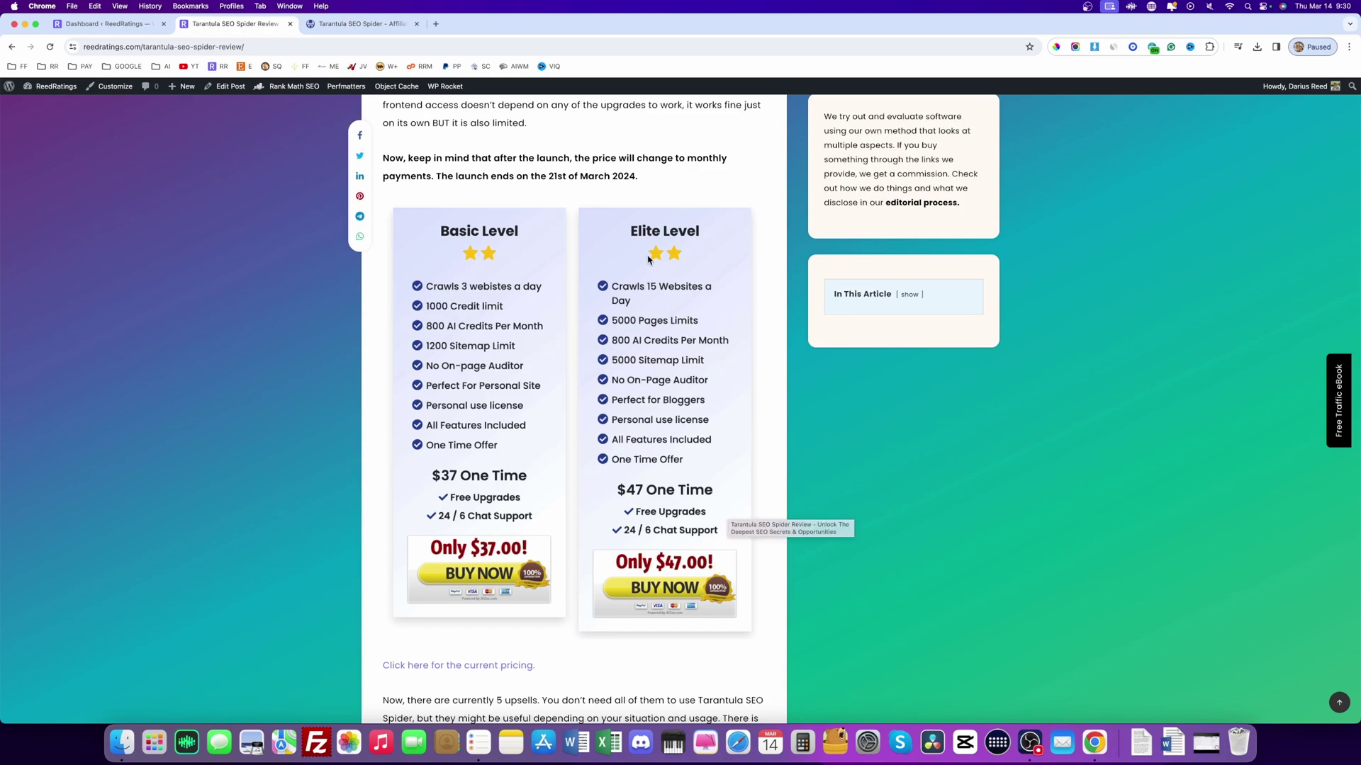
scroll(669, 404, "down", 2)
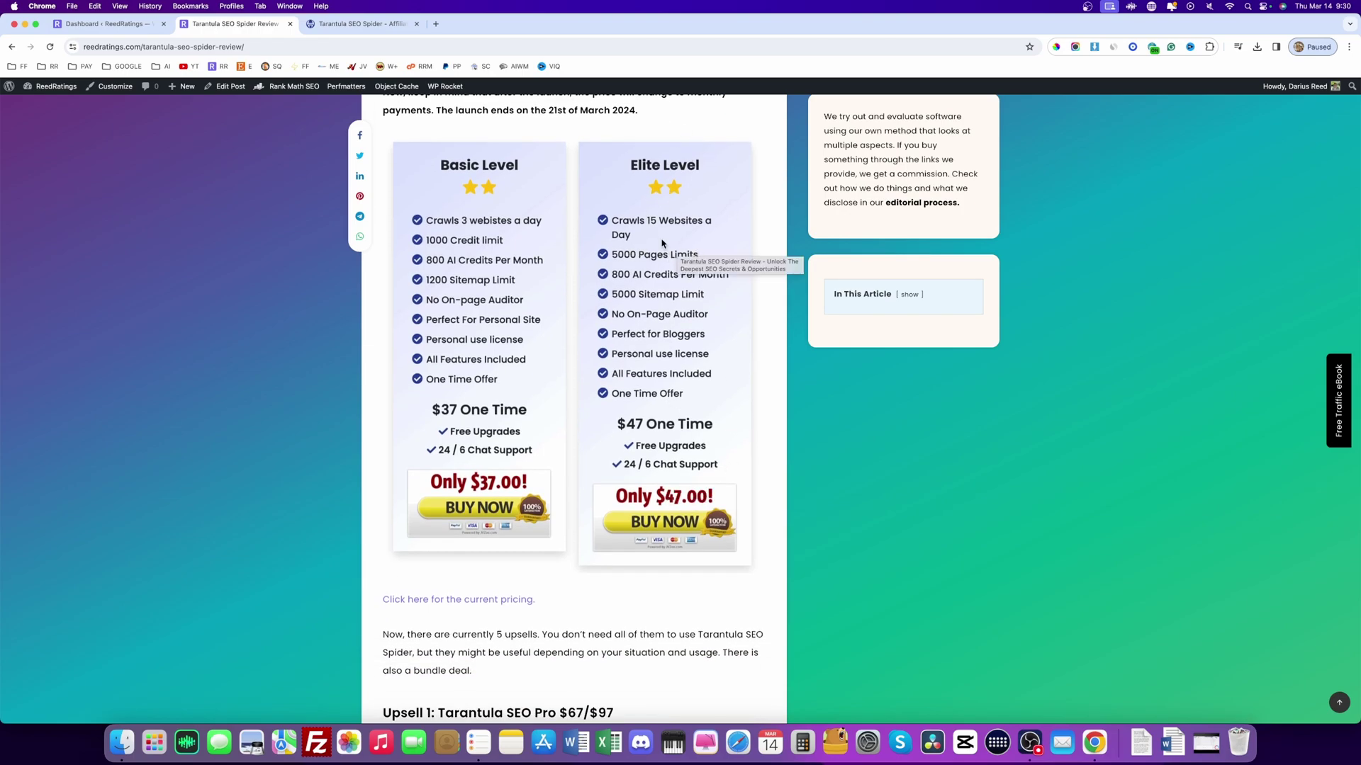
scroll(671, 408, "down", 5)
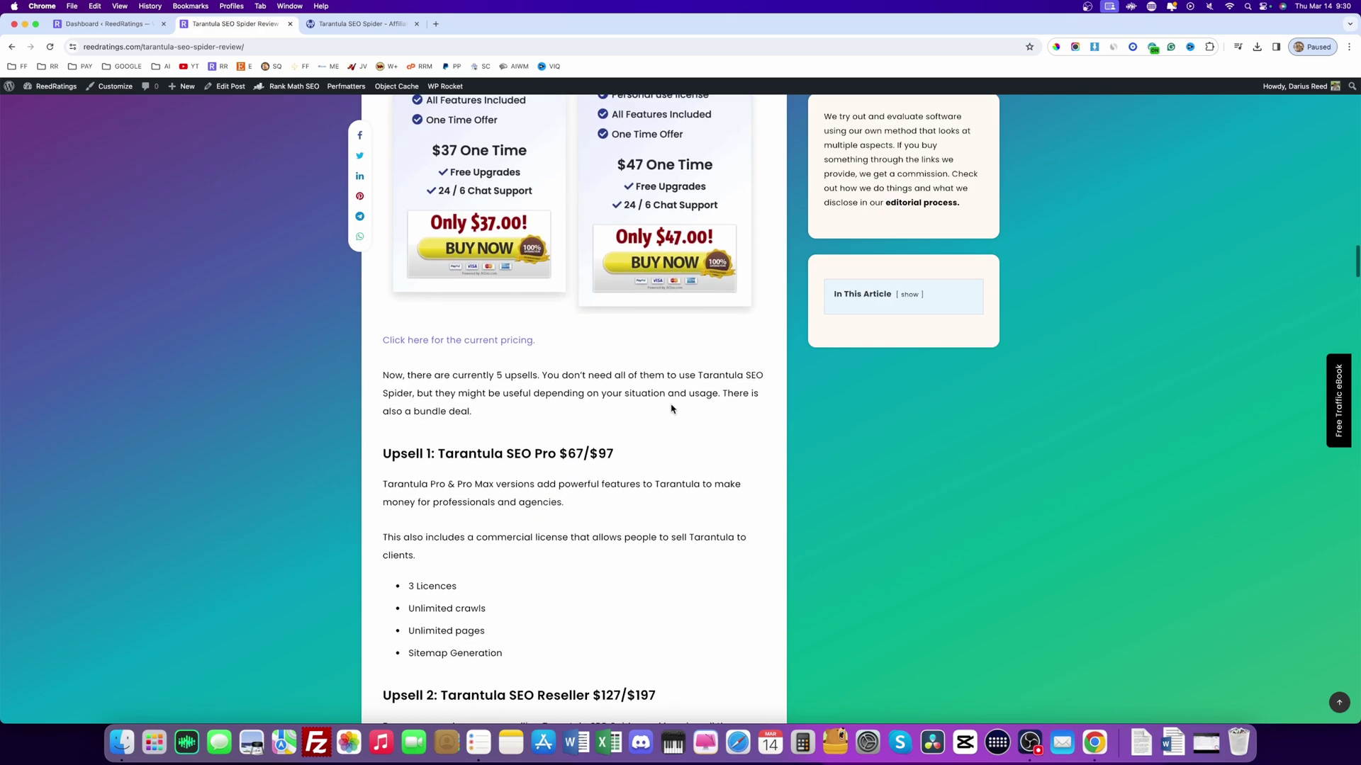
scroll(671, 408, "up", 8)
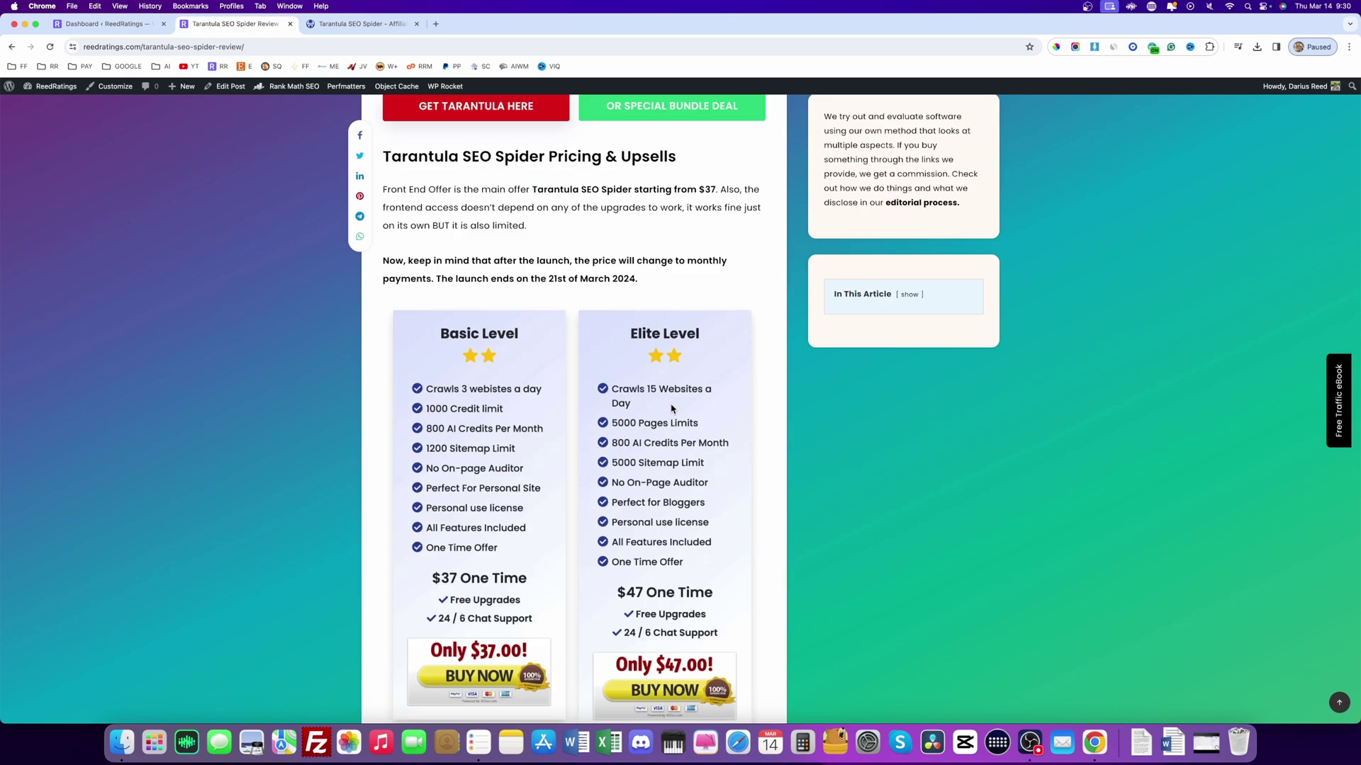
scroll(671, 408, "down", 7)
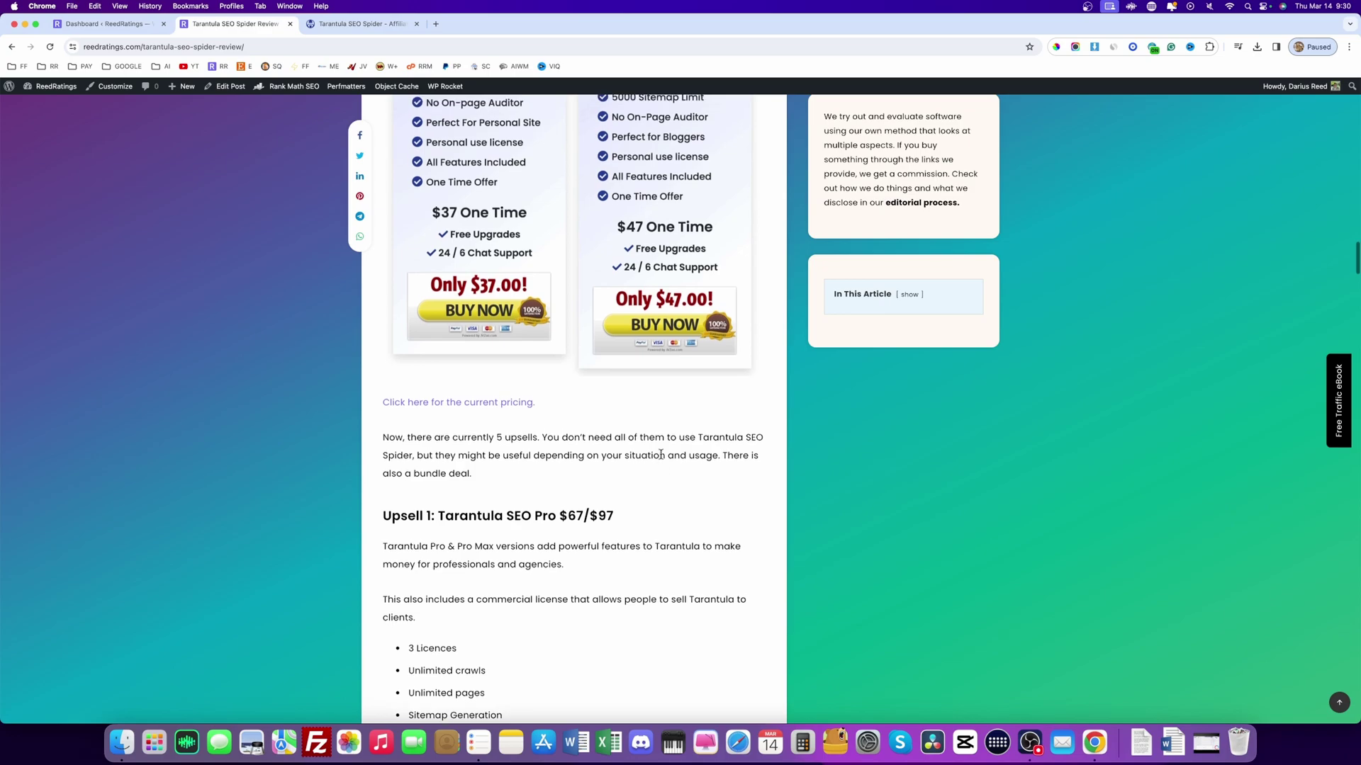
scroll(671, 409, "up", 2)
scroll(669, 550, "up", 5)
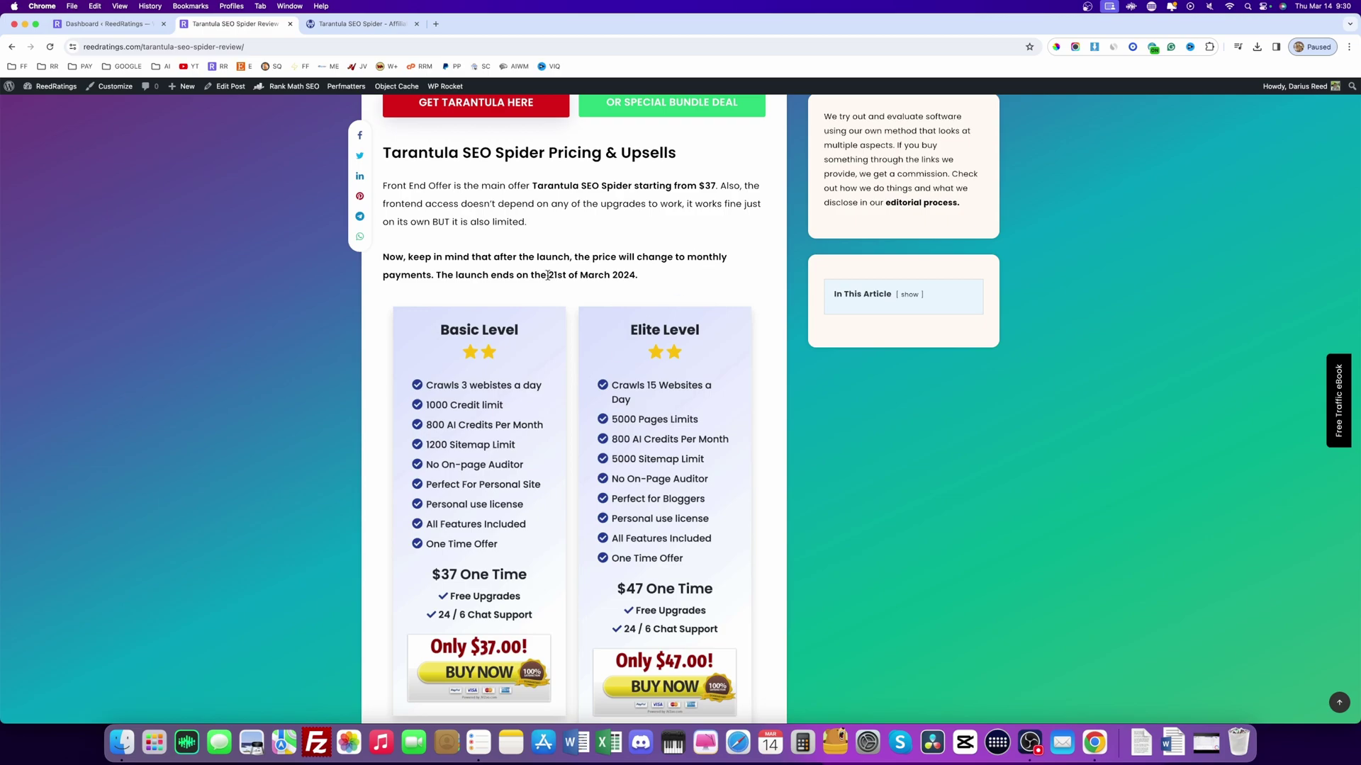
left_click_drag(551, 275, 680, 274)
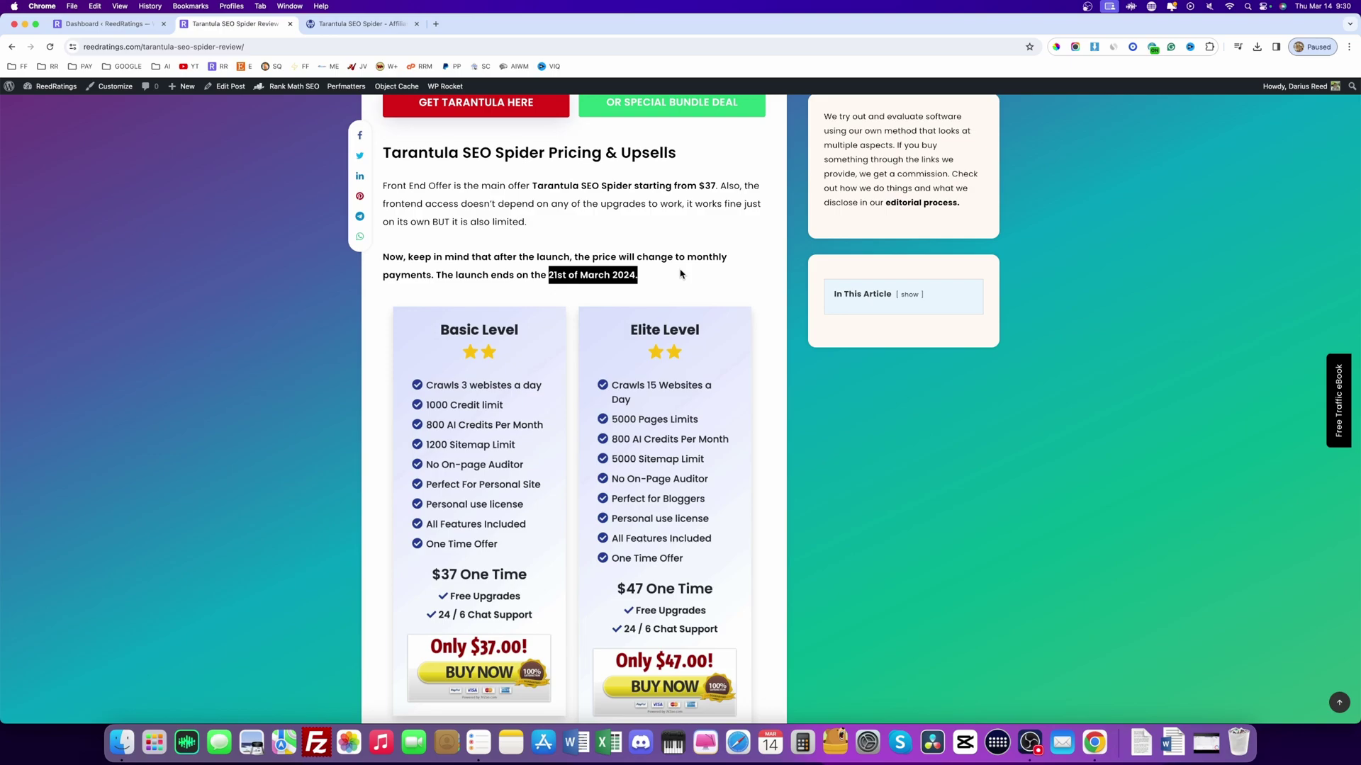
left_click(681, 277)
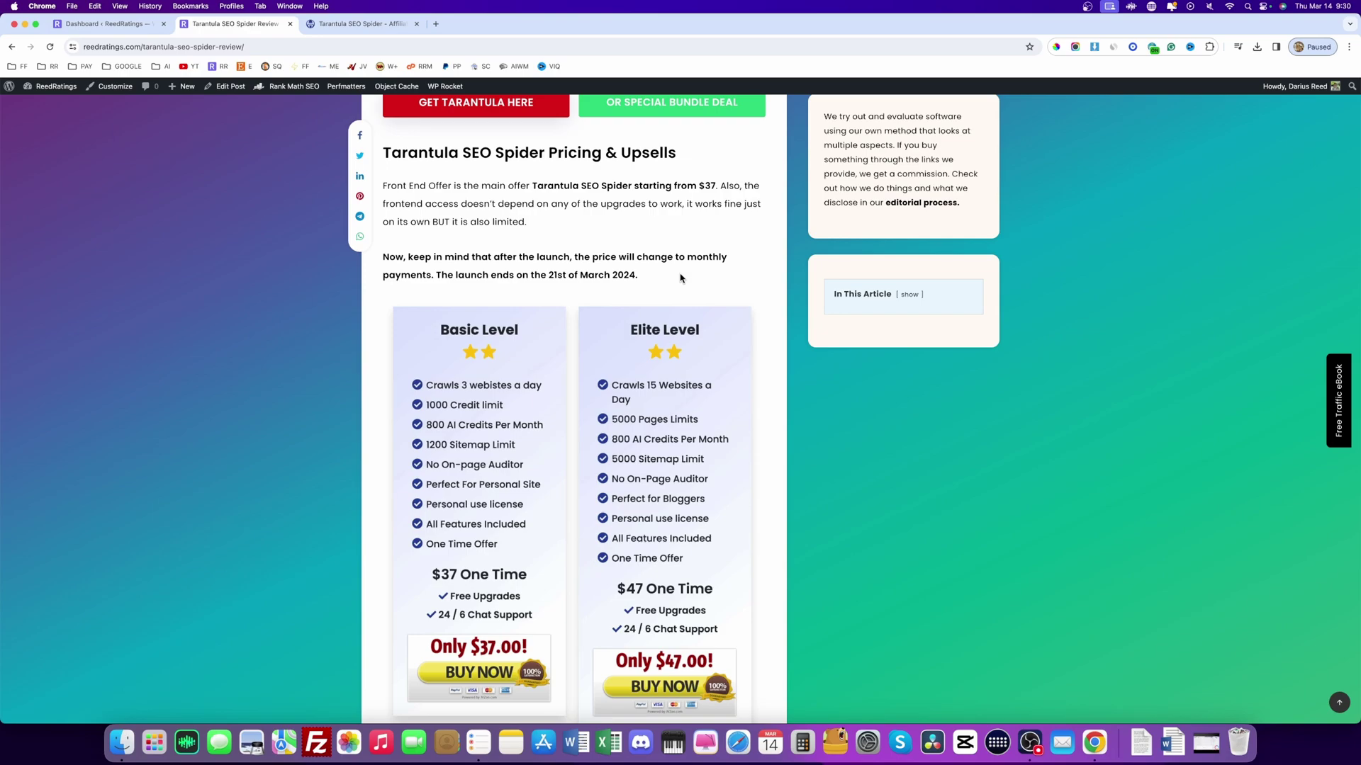
scroll(562, 487, "down", 5)
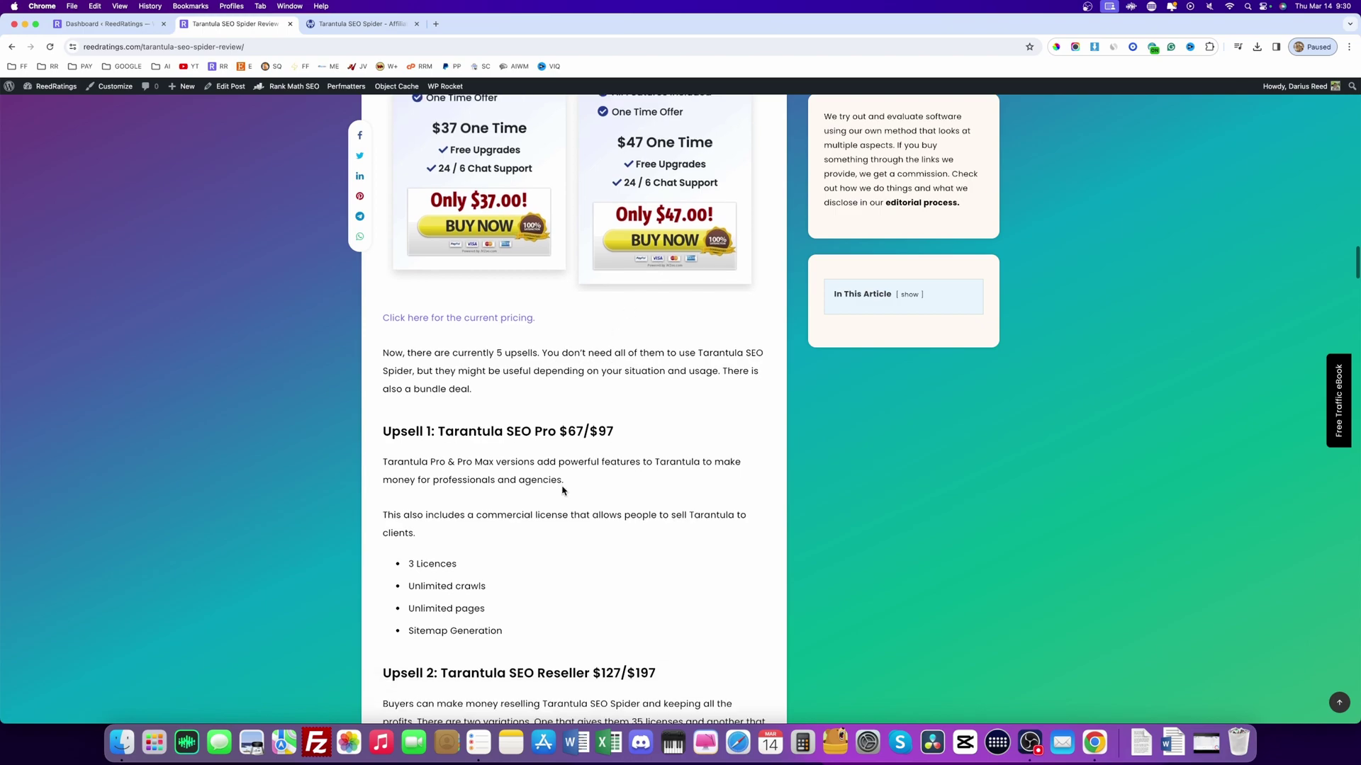
scroll(562, 489, "down", 4)
scroll(562, 490, "up", 2)
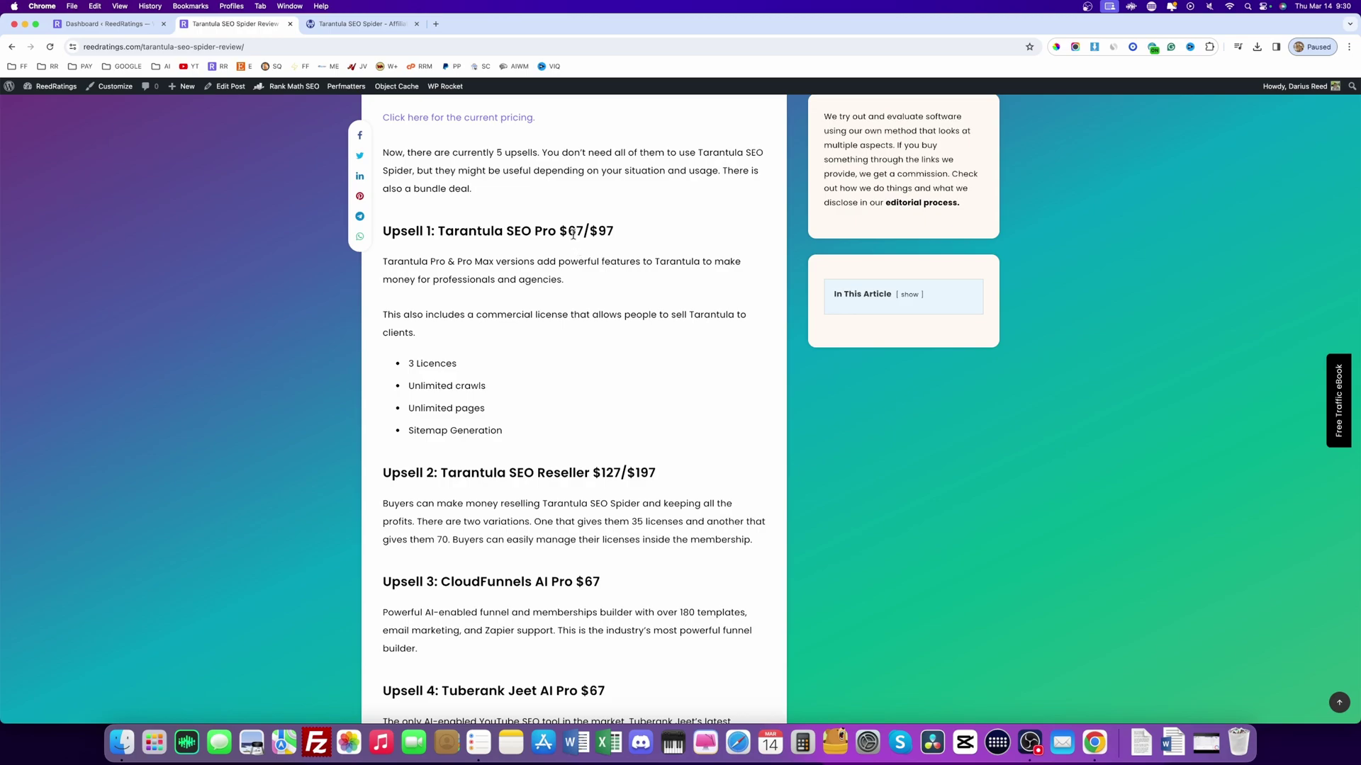
scroll(630, 295, "down", 1)
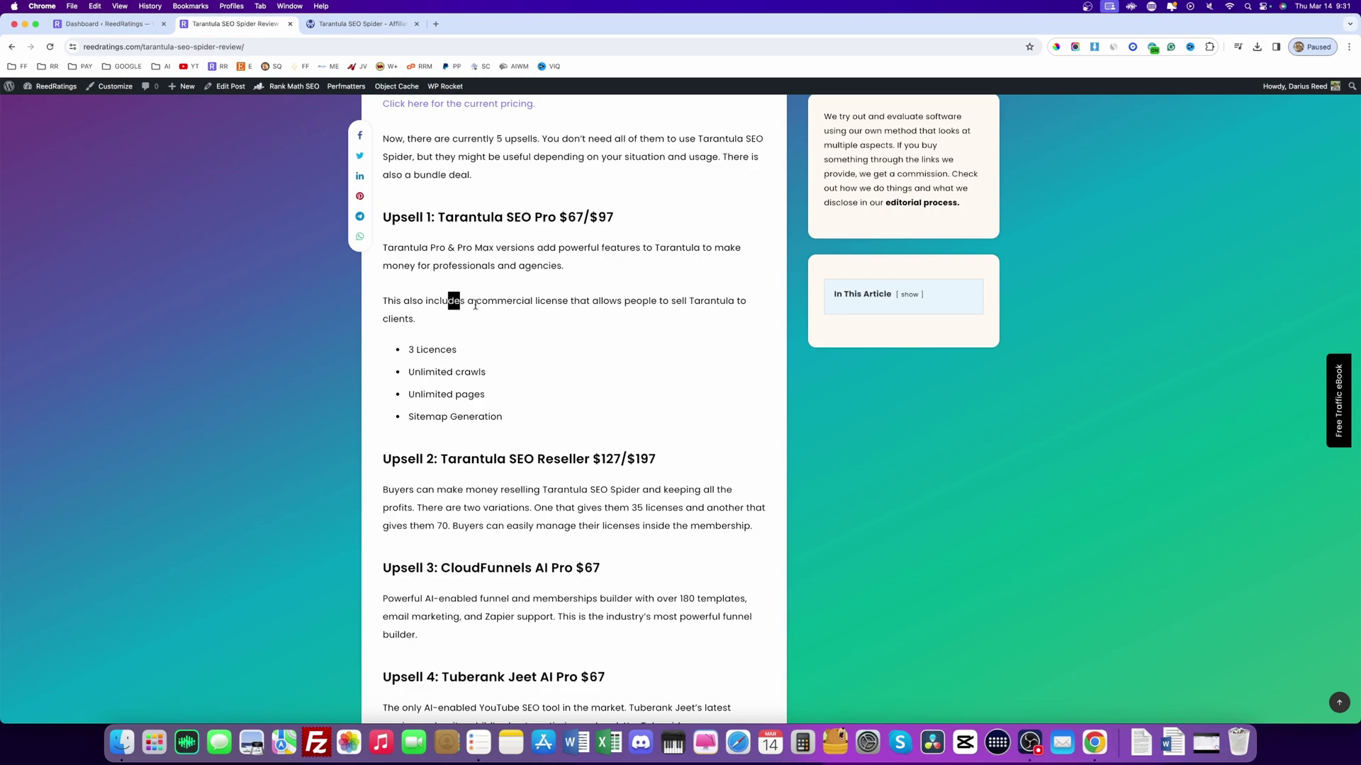
left_click_drag(475, 306, 670, 314)
left_click(753, 341)
scroll(590, 387, "down", 2)
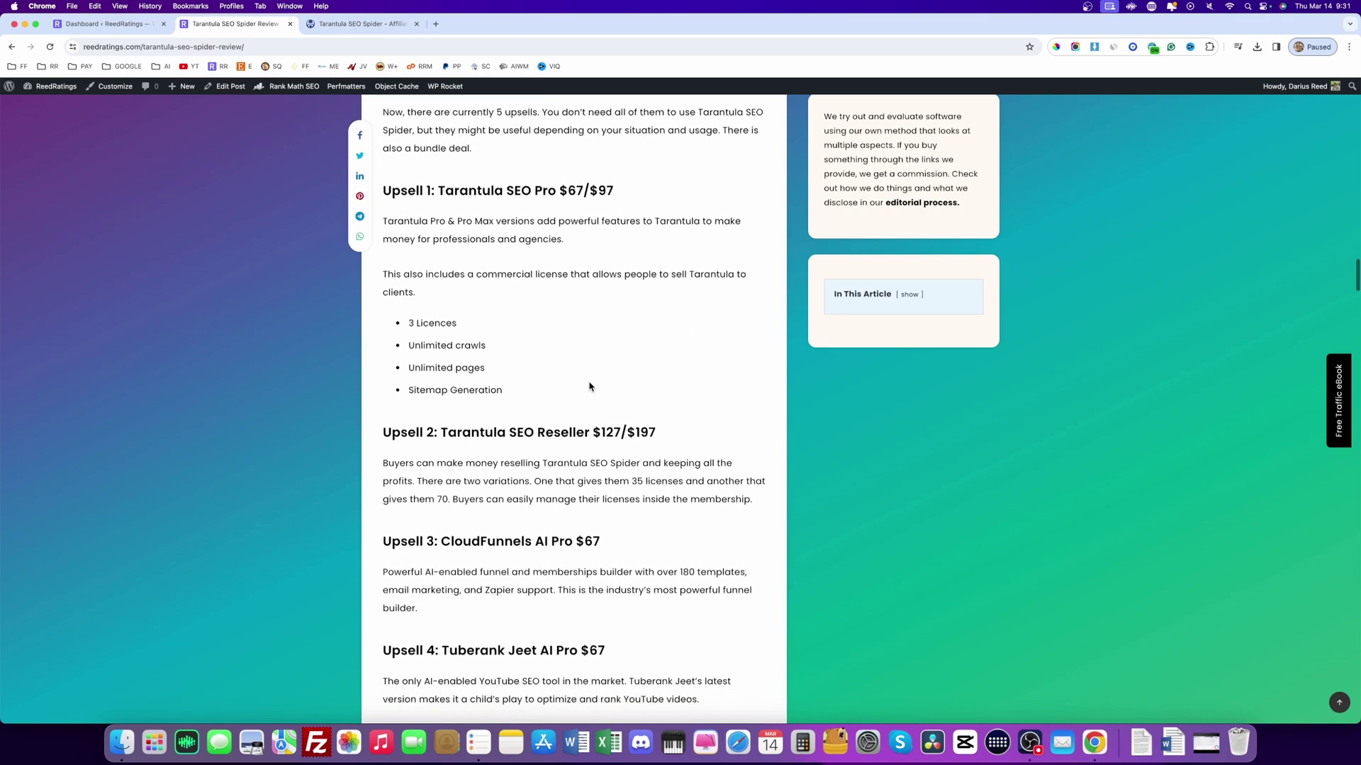
left_click_drag(415, 345, 546, 352)
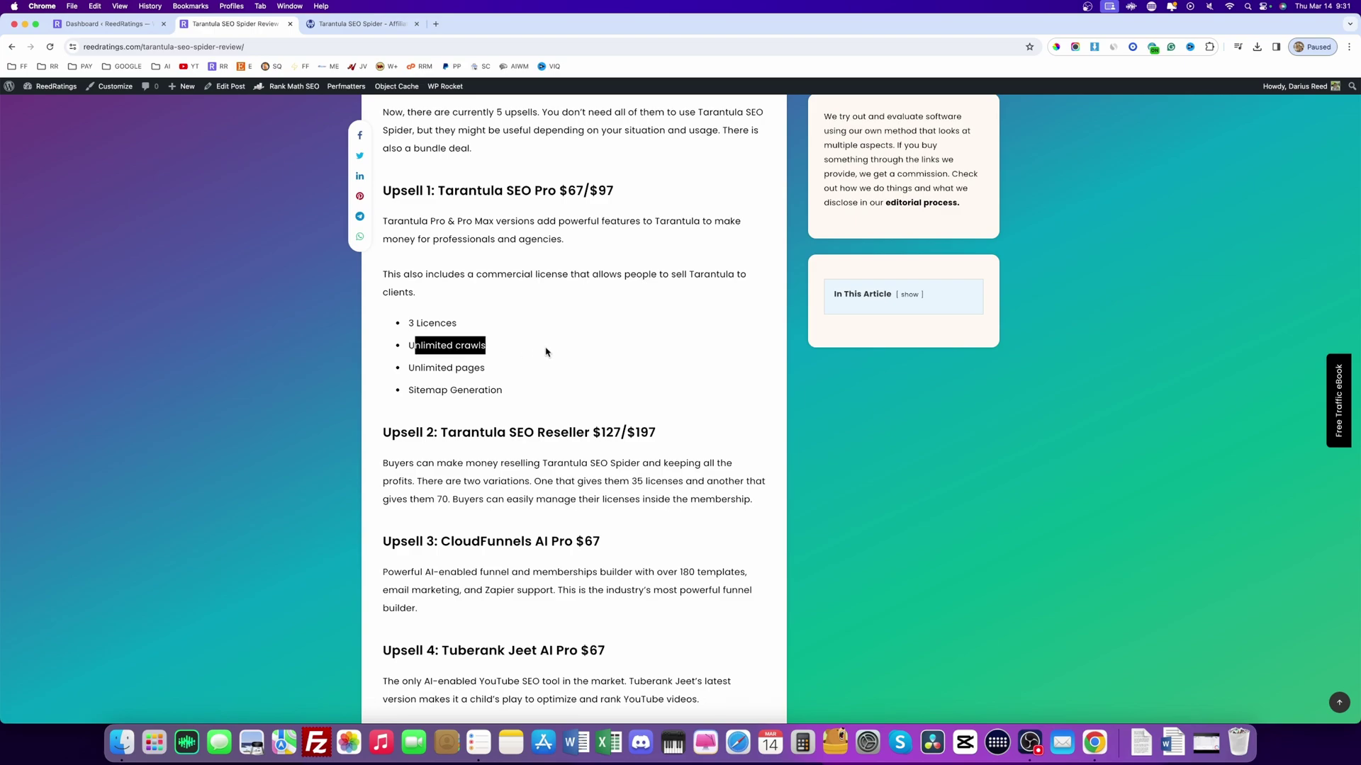
double_click(461, 367)
left_click(561, 393)
scroll(561, 393, "down", 2)
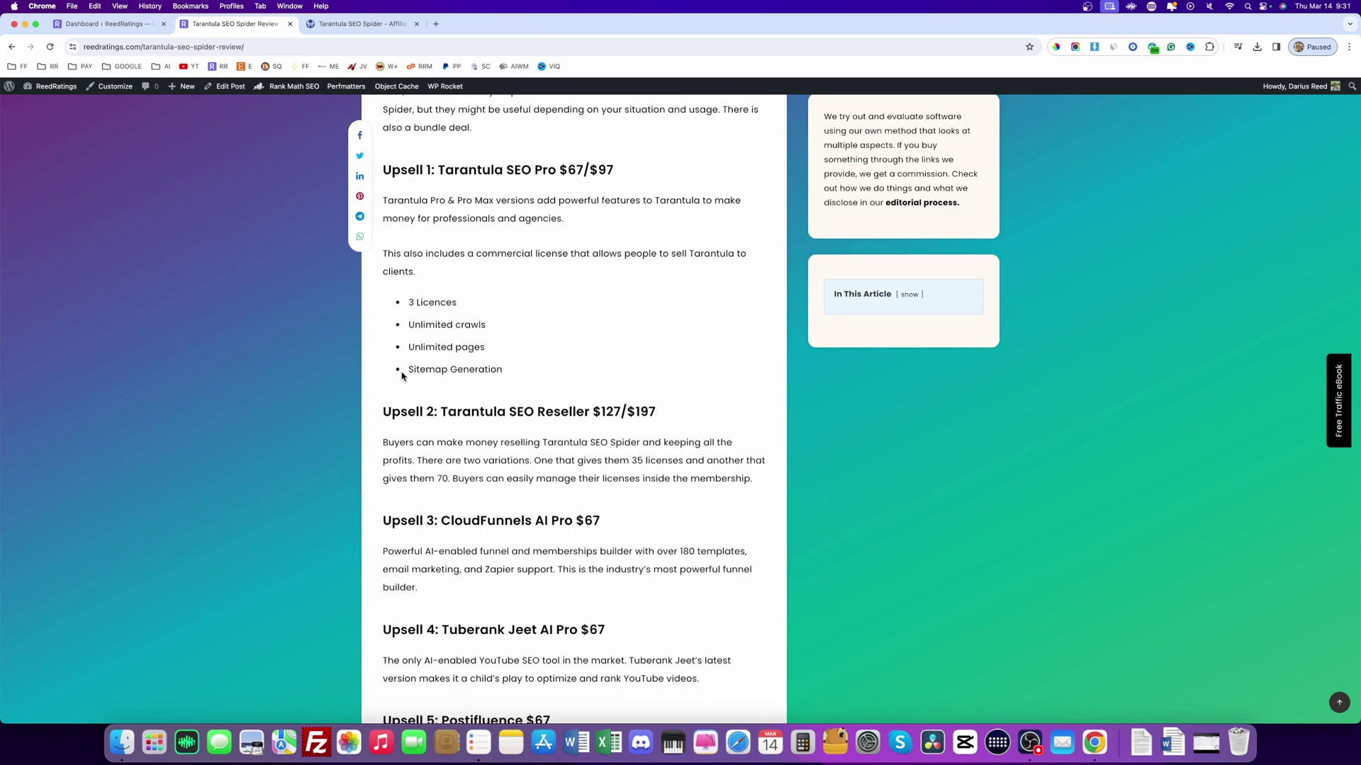
left_click_drag(402, 375, 552, 374)
left_click(596, 372)
scroll(597, 369, "down", 5)
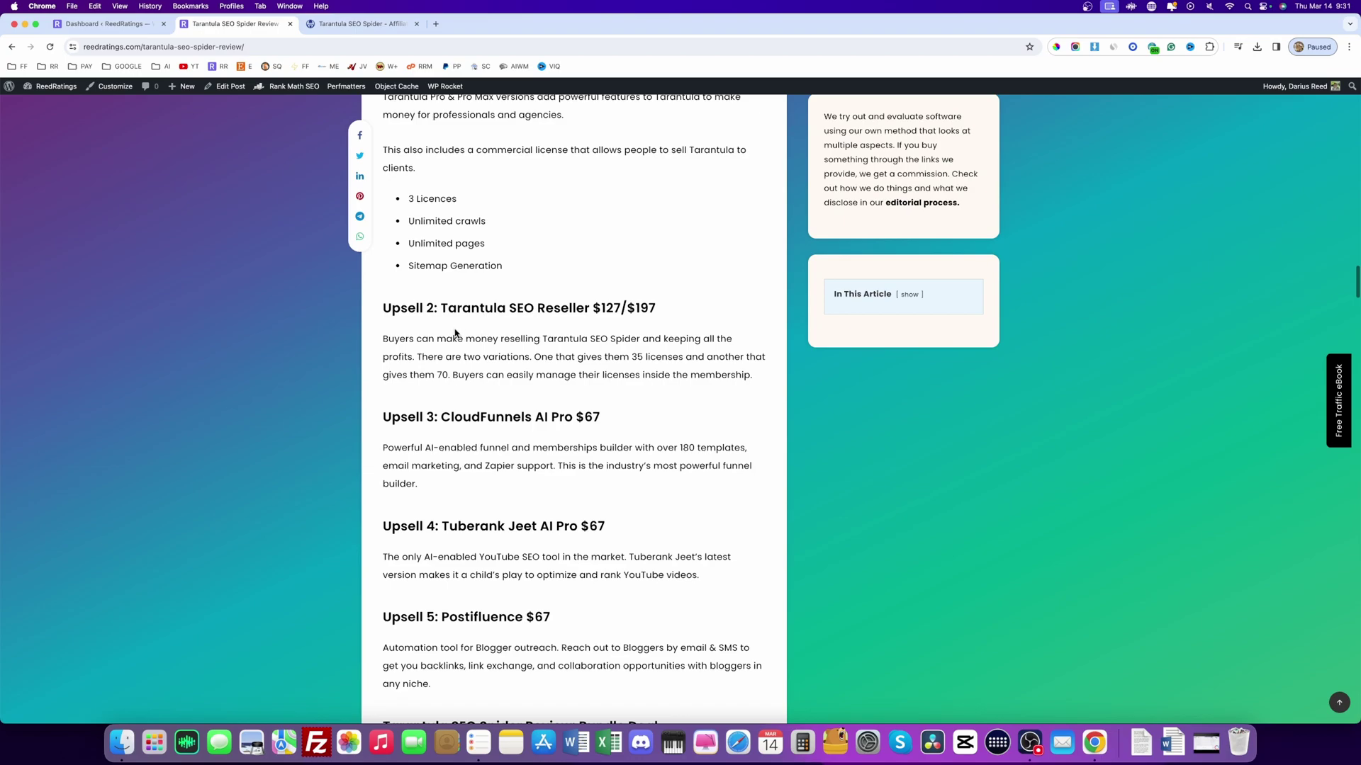
scroll(456, 334, "down", 2)
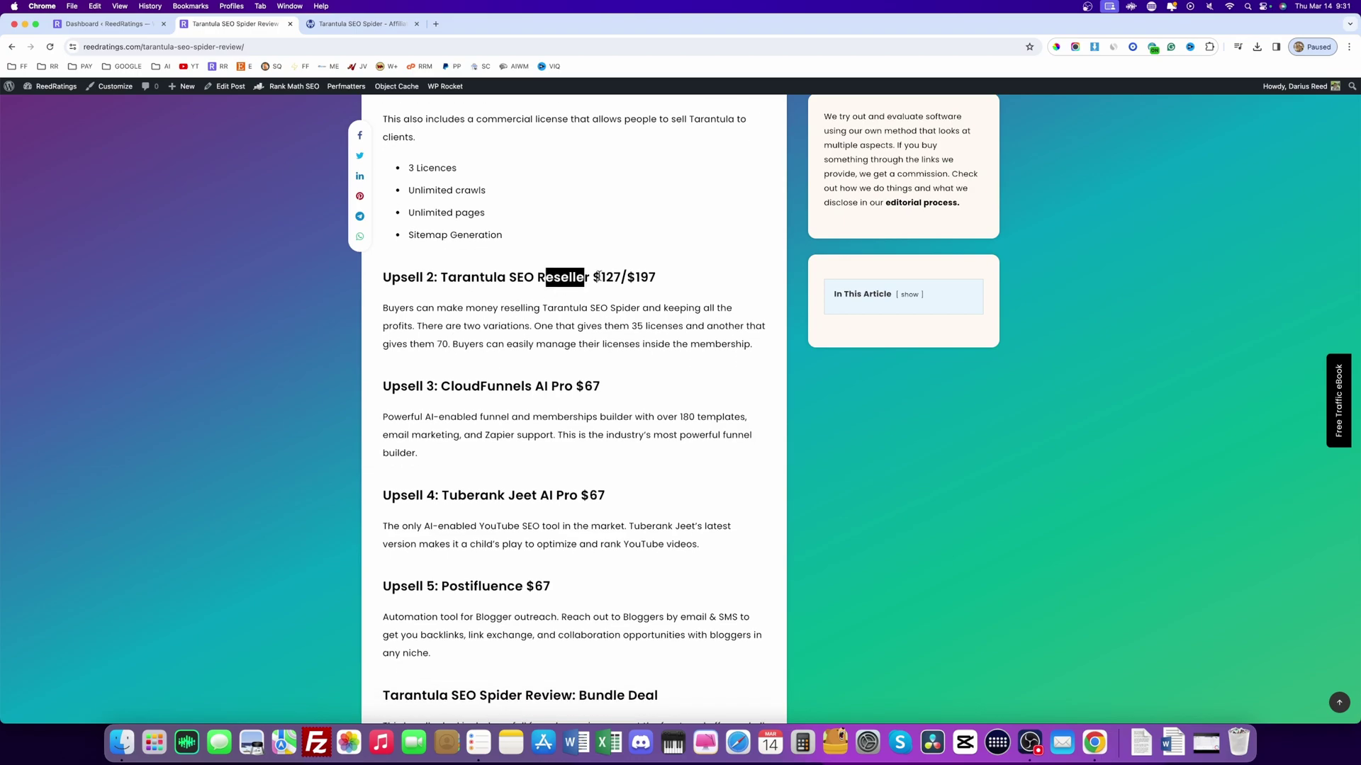
left_click_drag(543, 280, 676, 281)
left_click(697, 282)
left_click(688, 297)
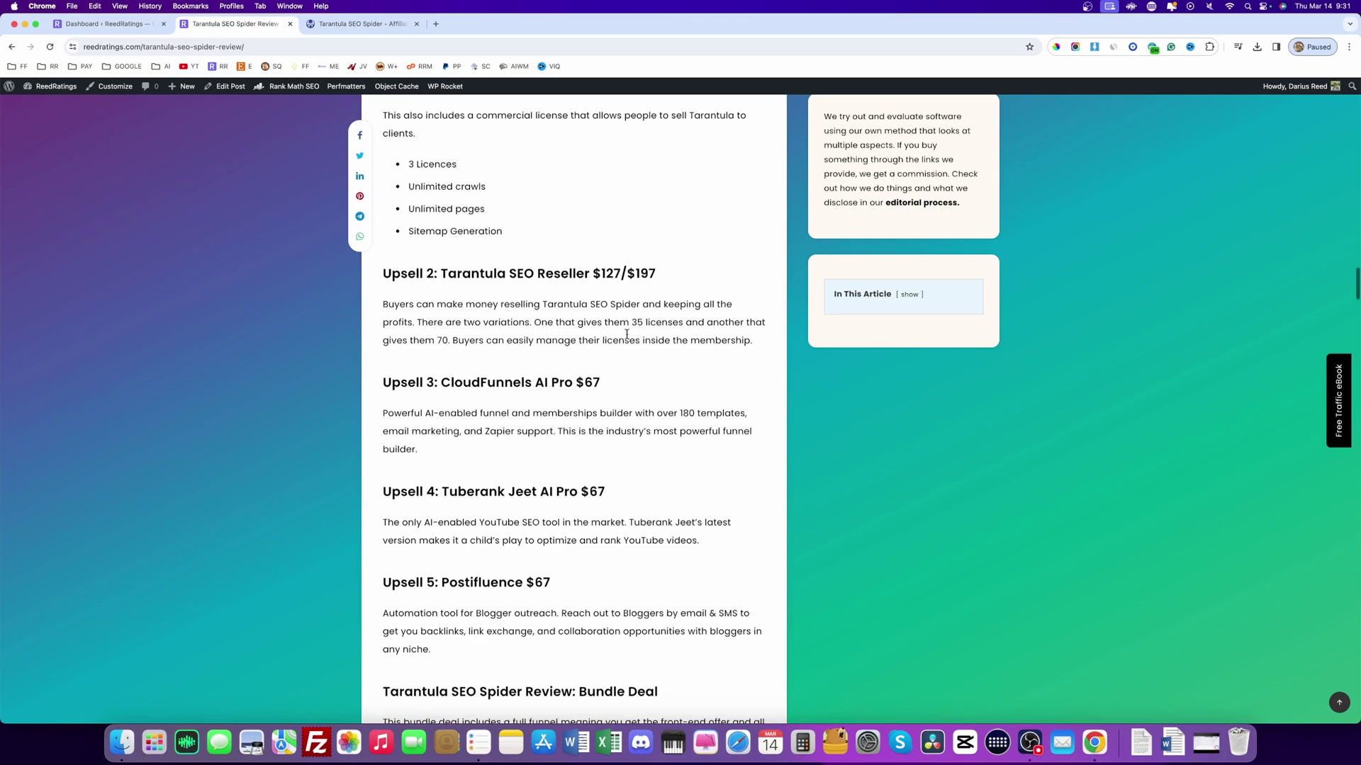
scroll(620, 225, "down", 1)
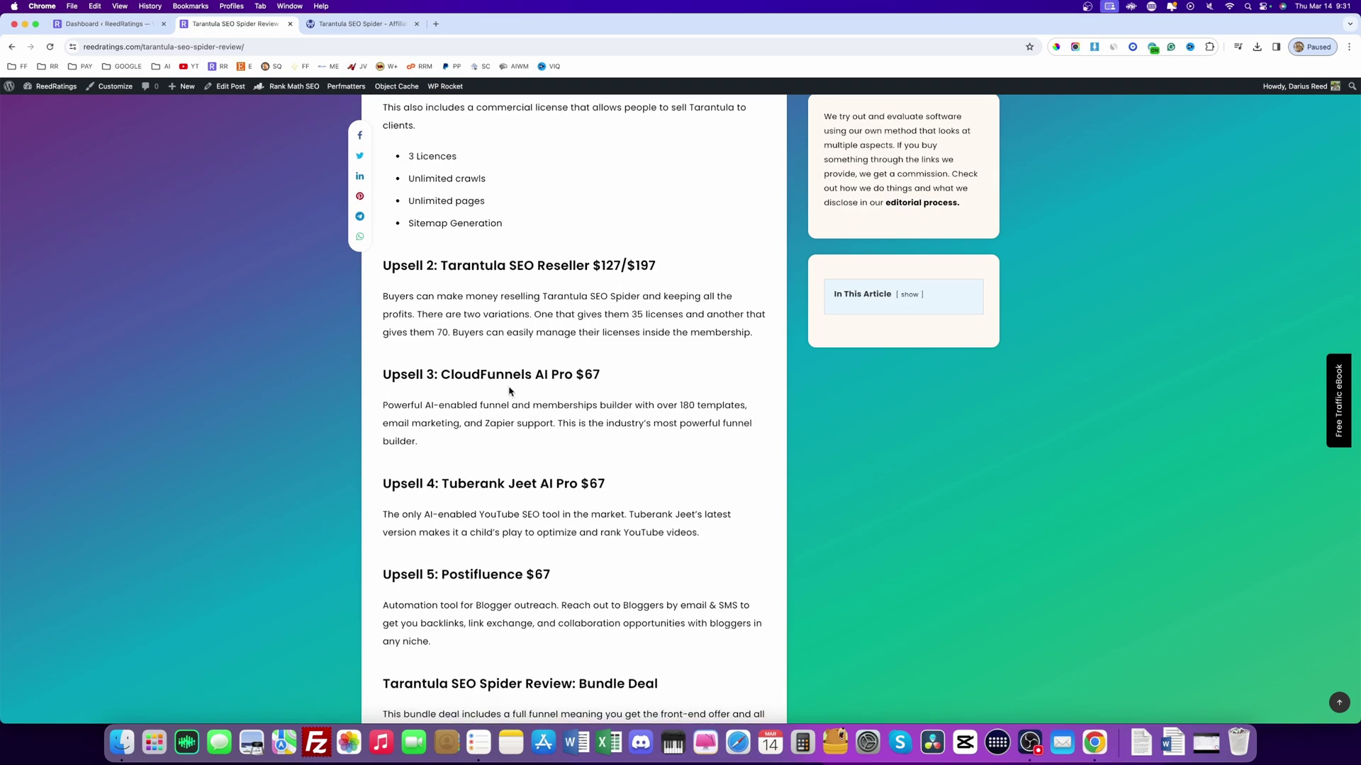
left_click_drag(424, 338, 512, 336)
left_click(571, 352)
scroll(556, 337, "up", 2)
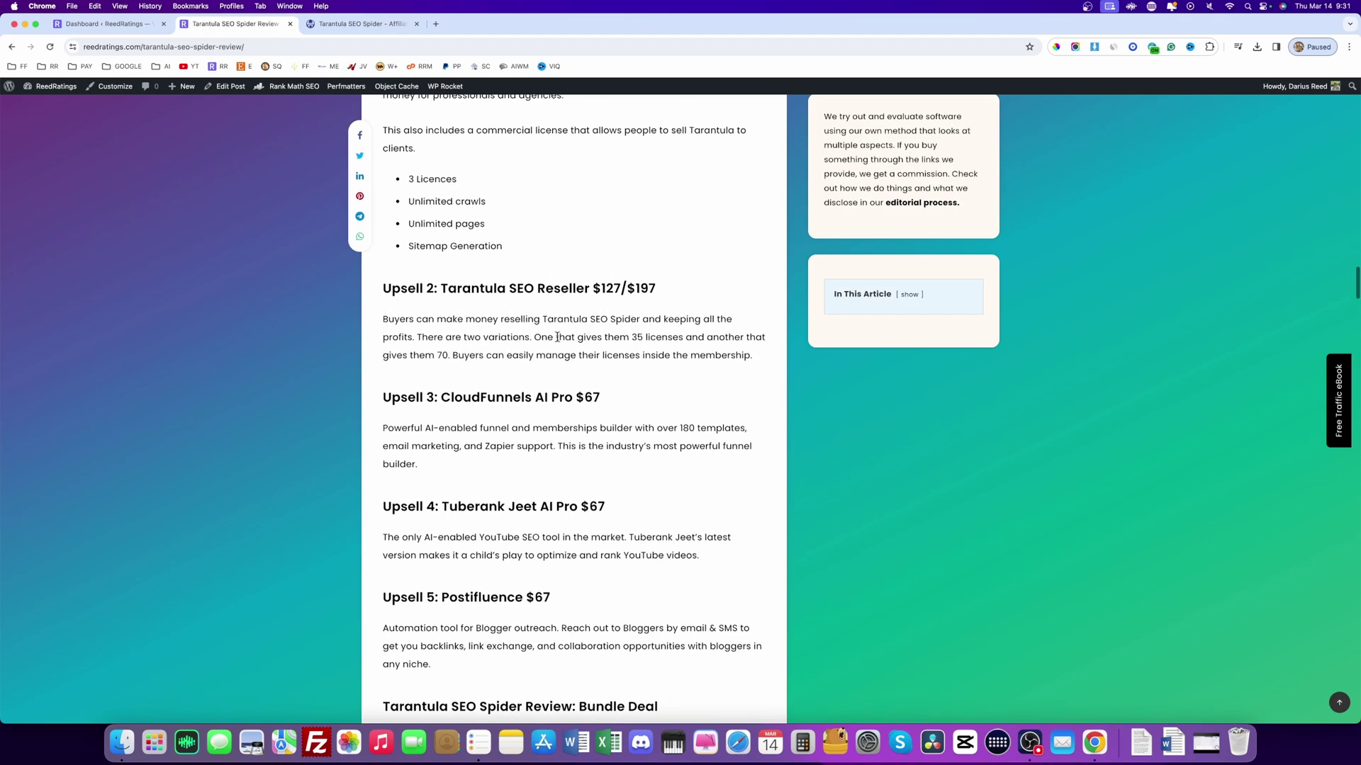
scroll(556, 337, "down", 4)
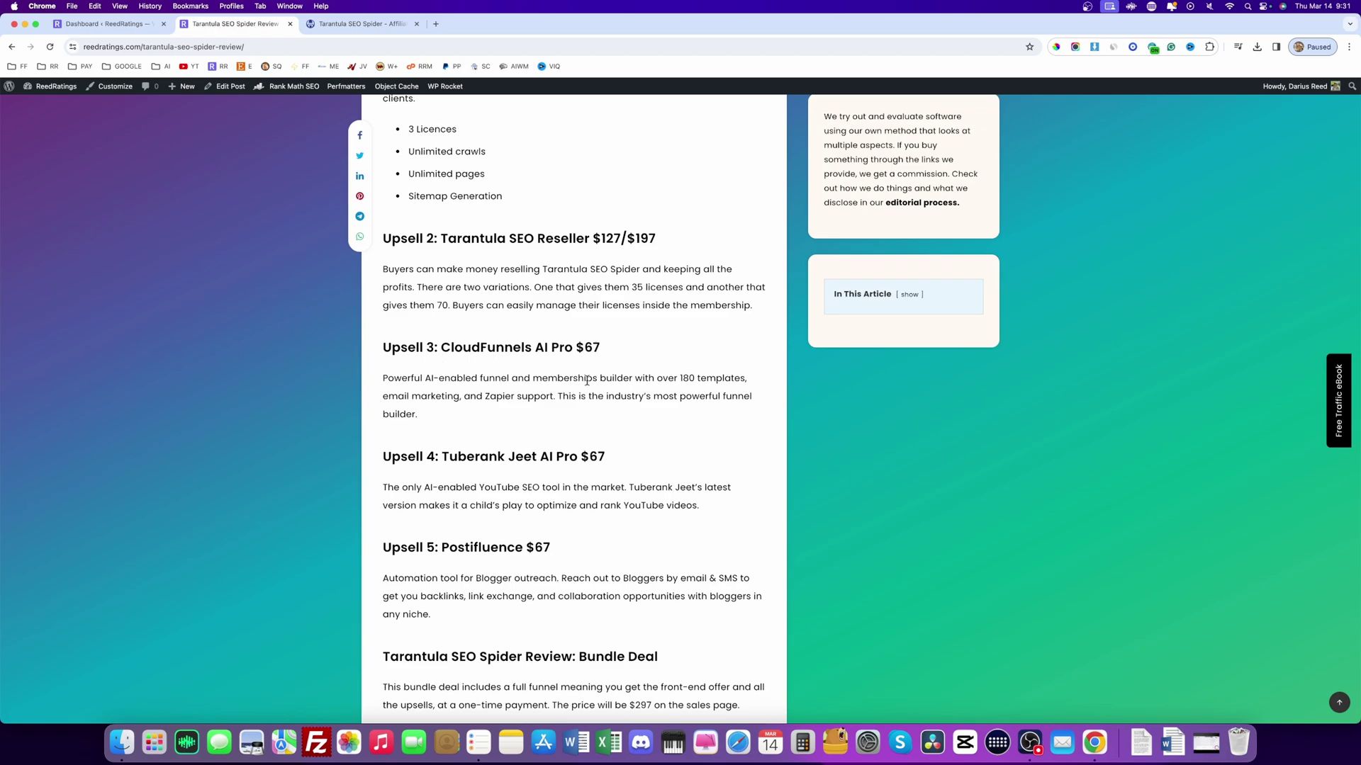
scroll(580, 367, "down", 4)
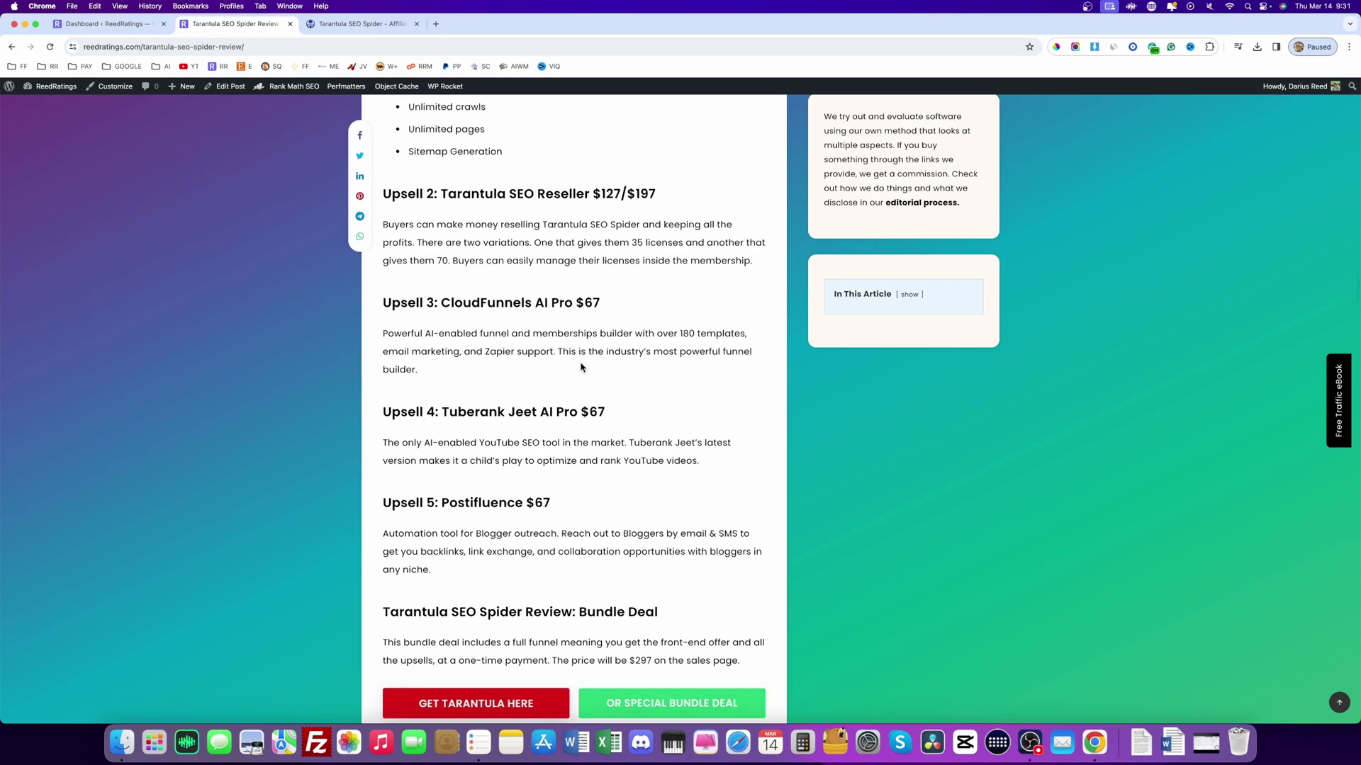
left_click_drag(472, 338, 630, 337)
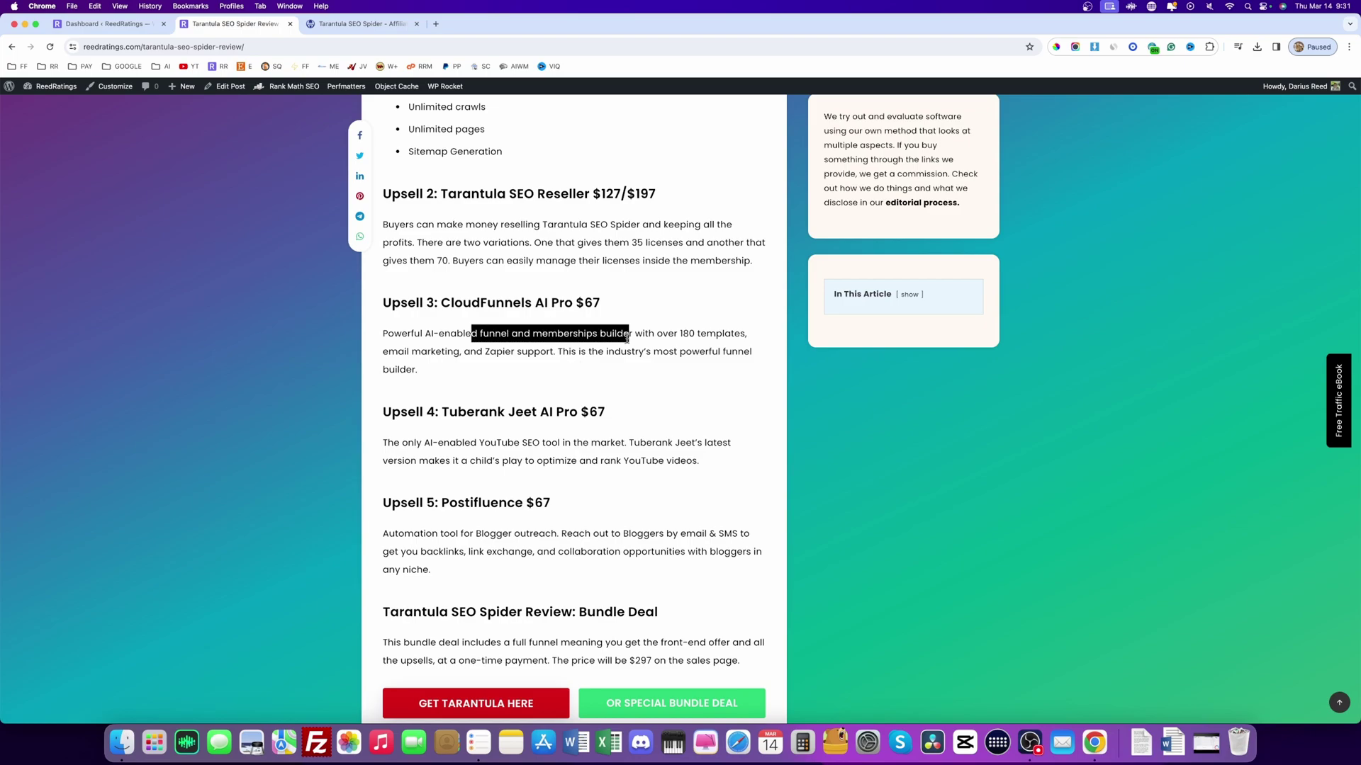
left_click(683, 381)
scroll(684, 381, "down", 5)
left_click_drag(419, 349, 445, 350)
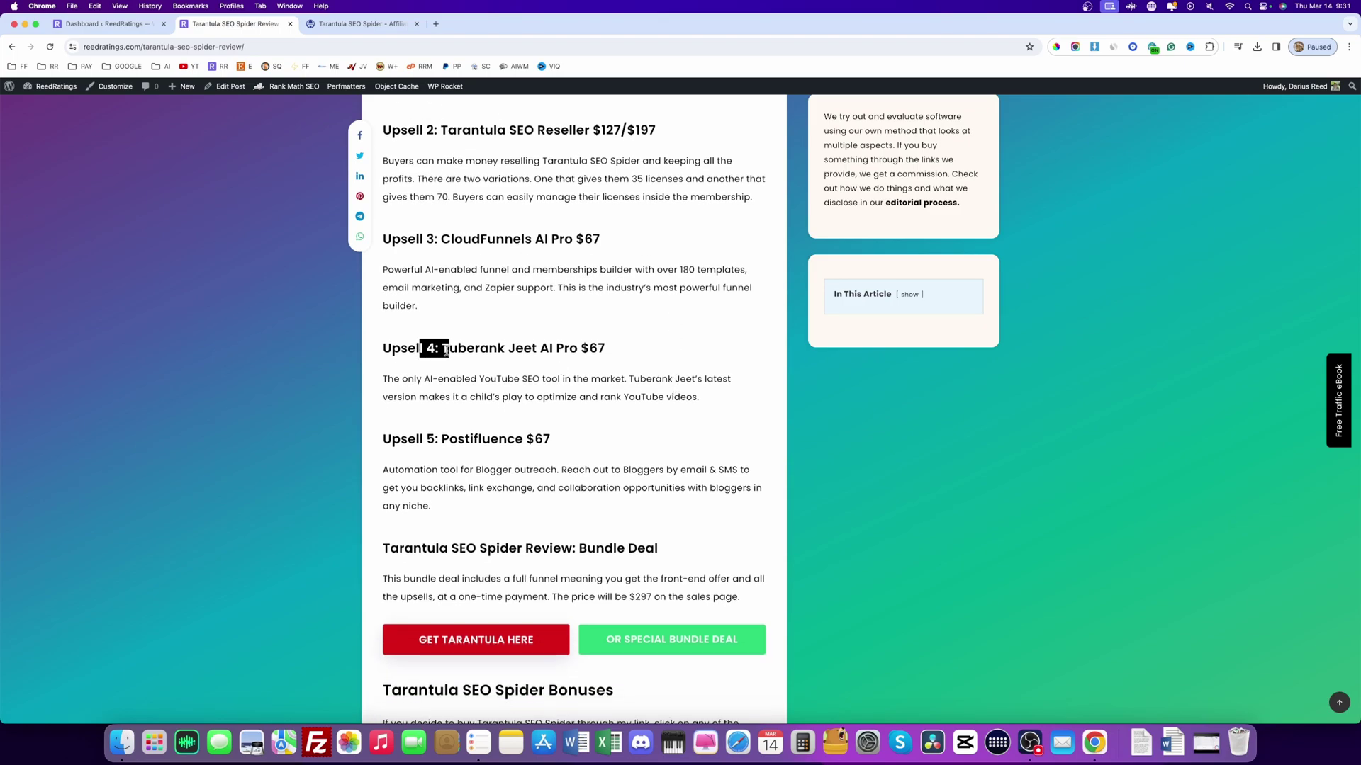
left_click(482, 349)
left_click_drag(557, 351, 611, 356)
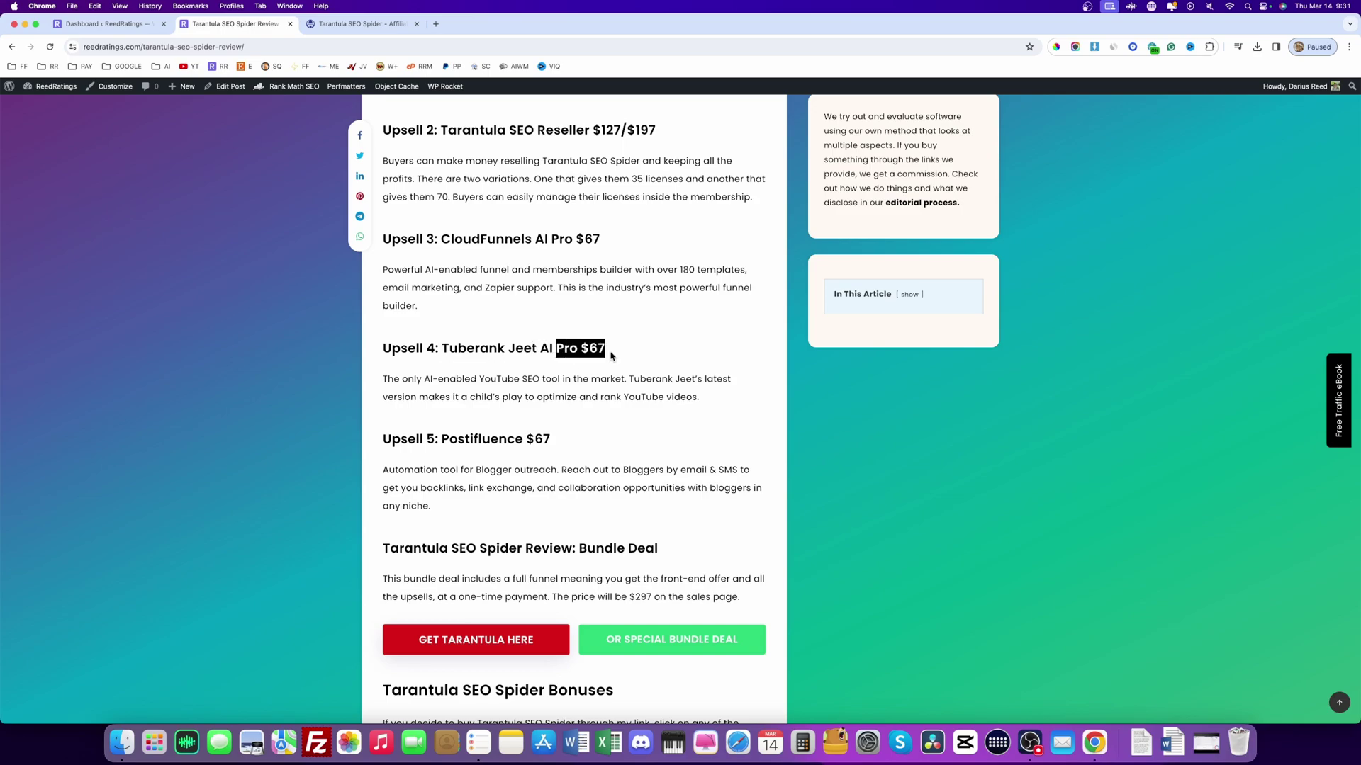
scroll(596, 354, "down", 2)
left_click(490, 355)
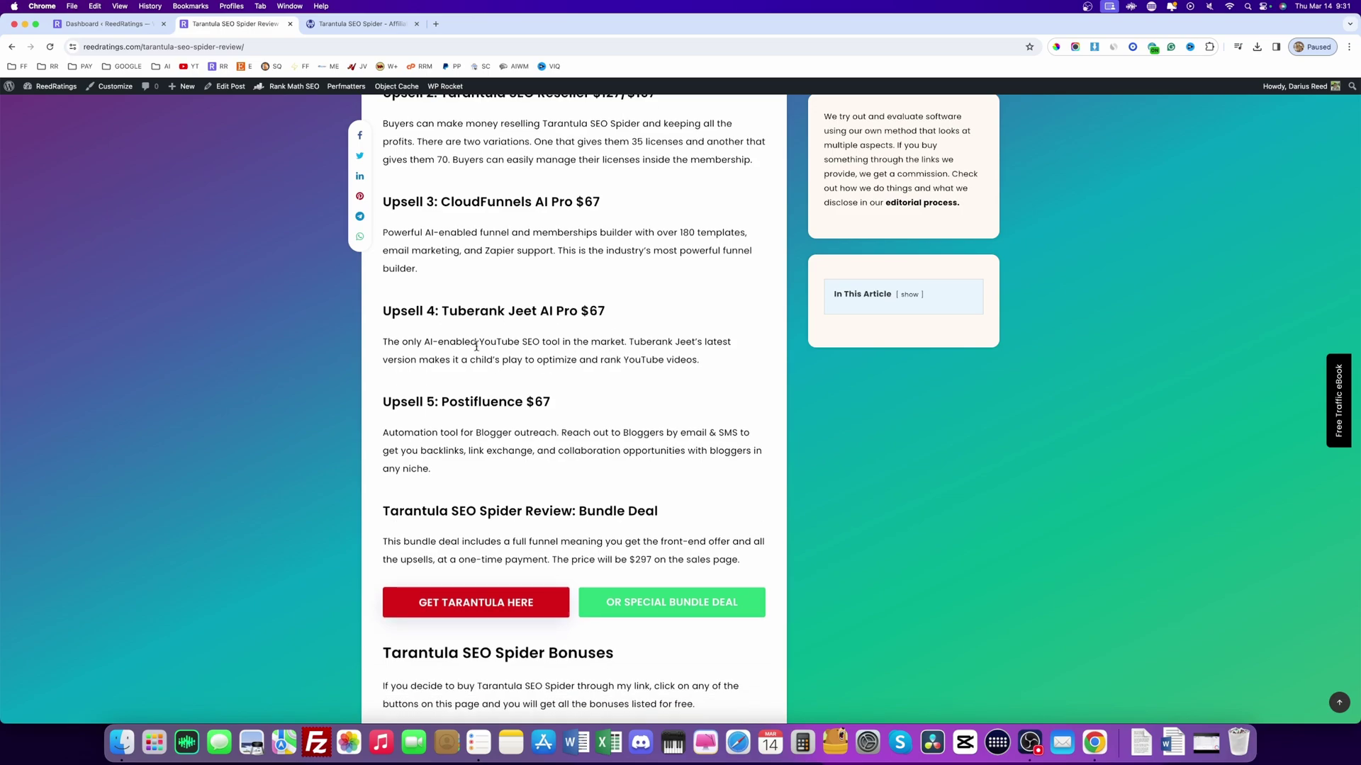
left_click_drag(475, 345, 698, 362)
left_click(601, 390)
scroll(600, 391, "down", 1)
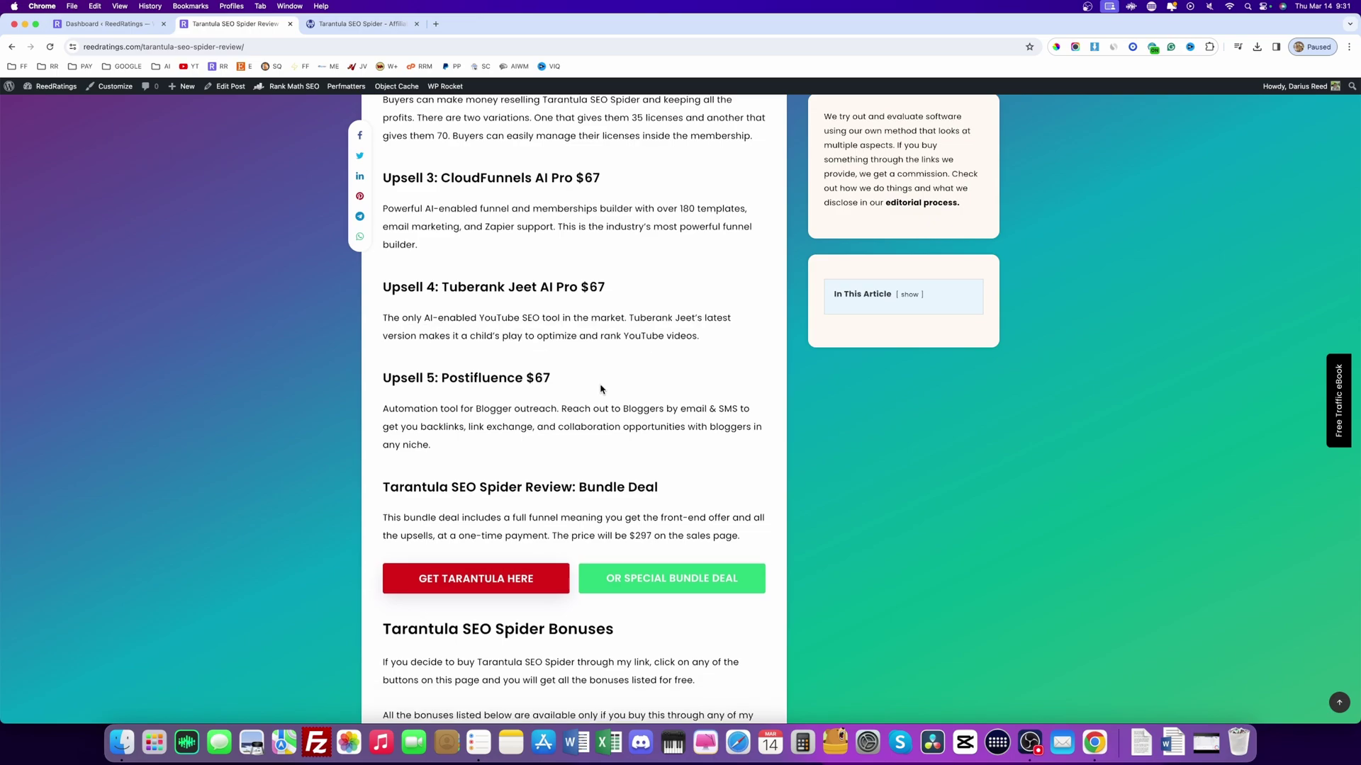
scroll(601, 390, "down", 1)
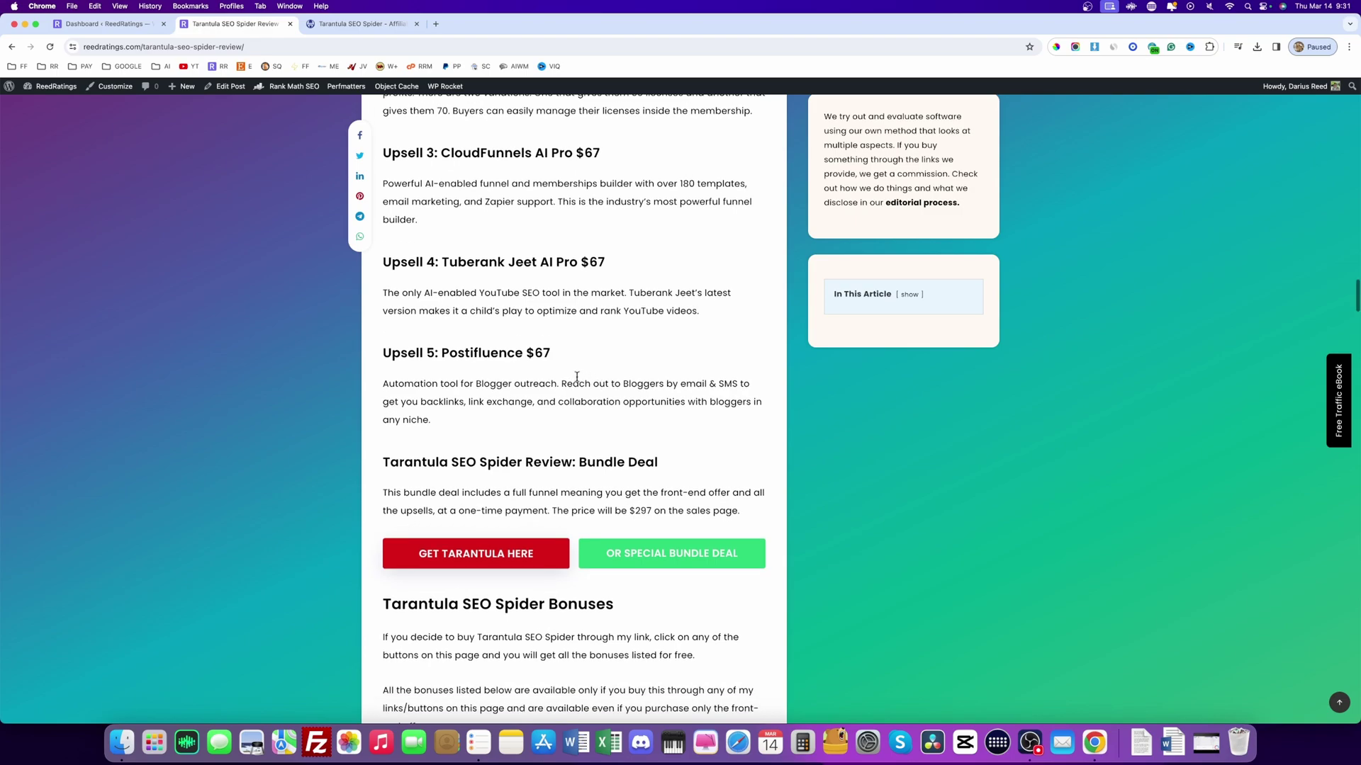
left_click_drag(442, 354, 559, 357)
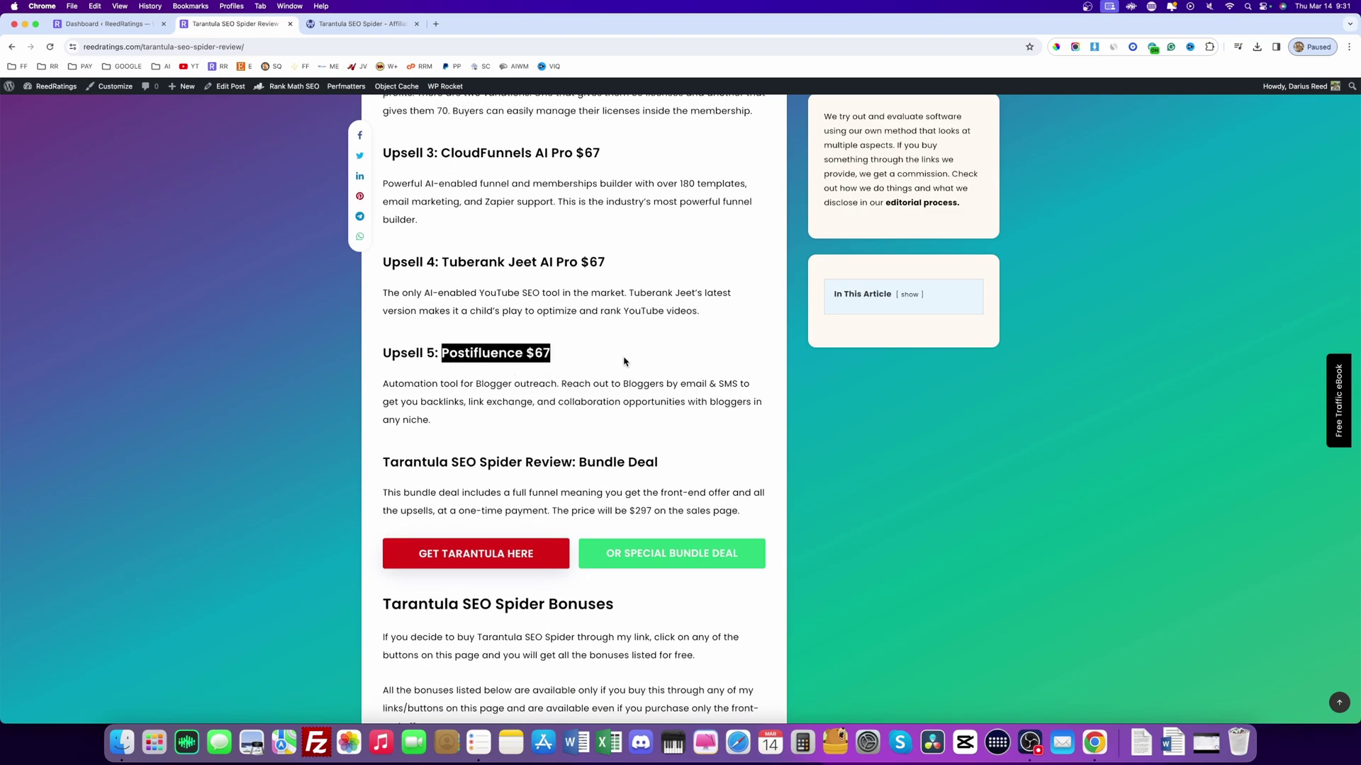
left_click(592, 362)
scroll(591, 360, "down", 2)
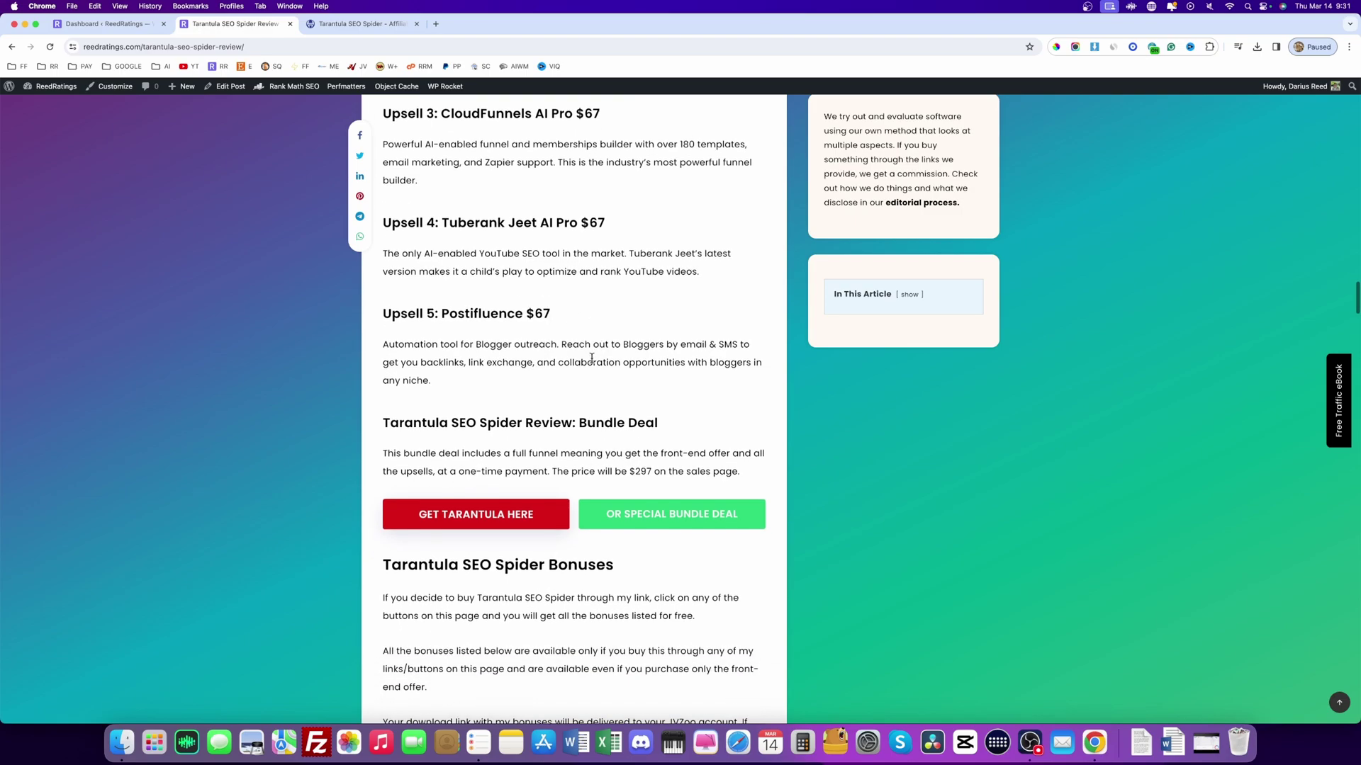
left_click_drag(386, 343, 452, 340)
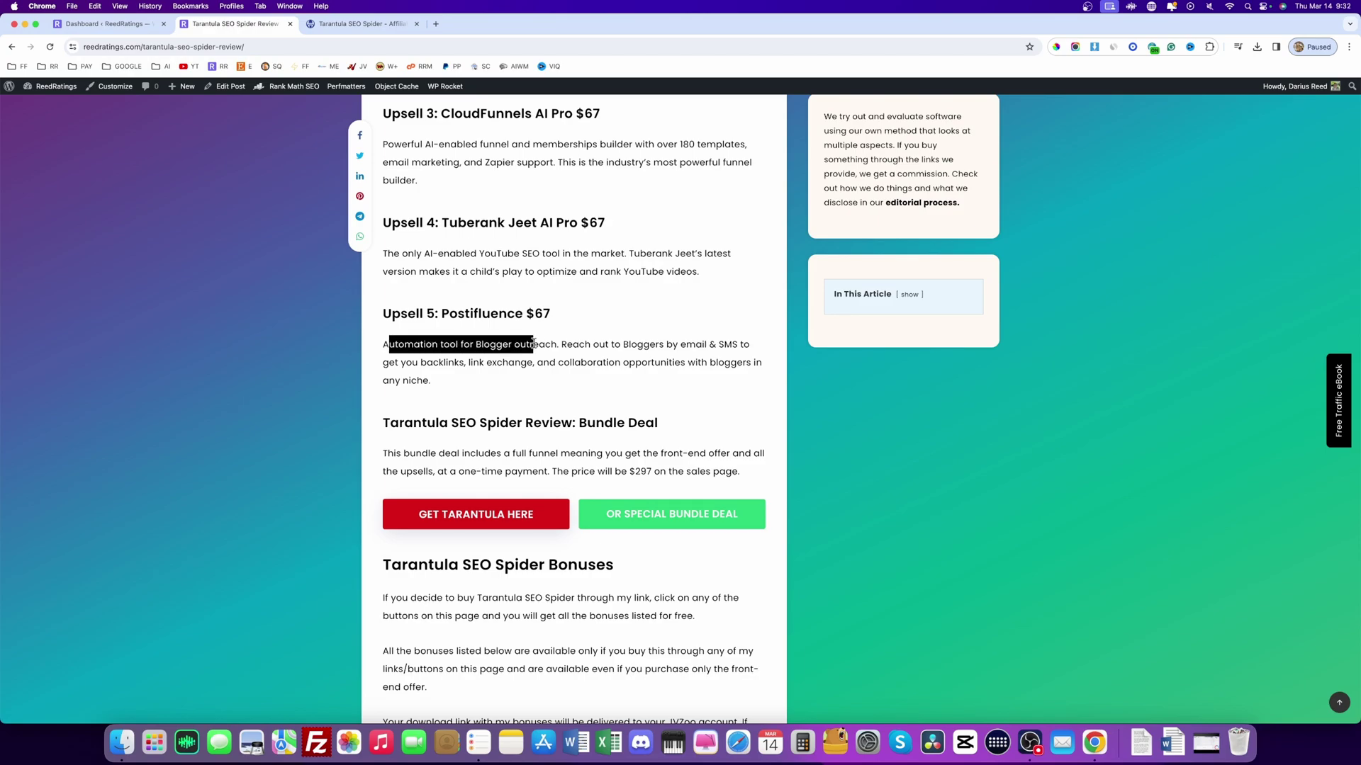
left_click_drag(534, 344, 579, 346)
left_click(643, 394)
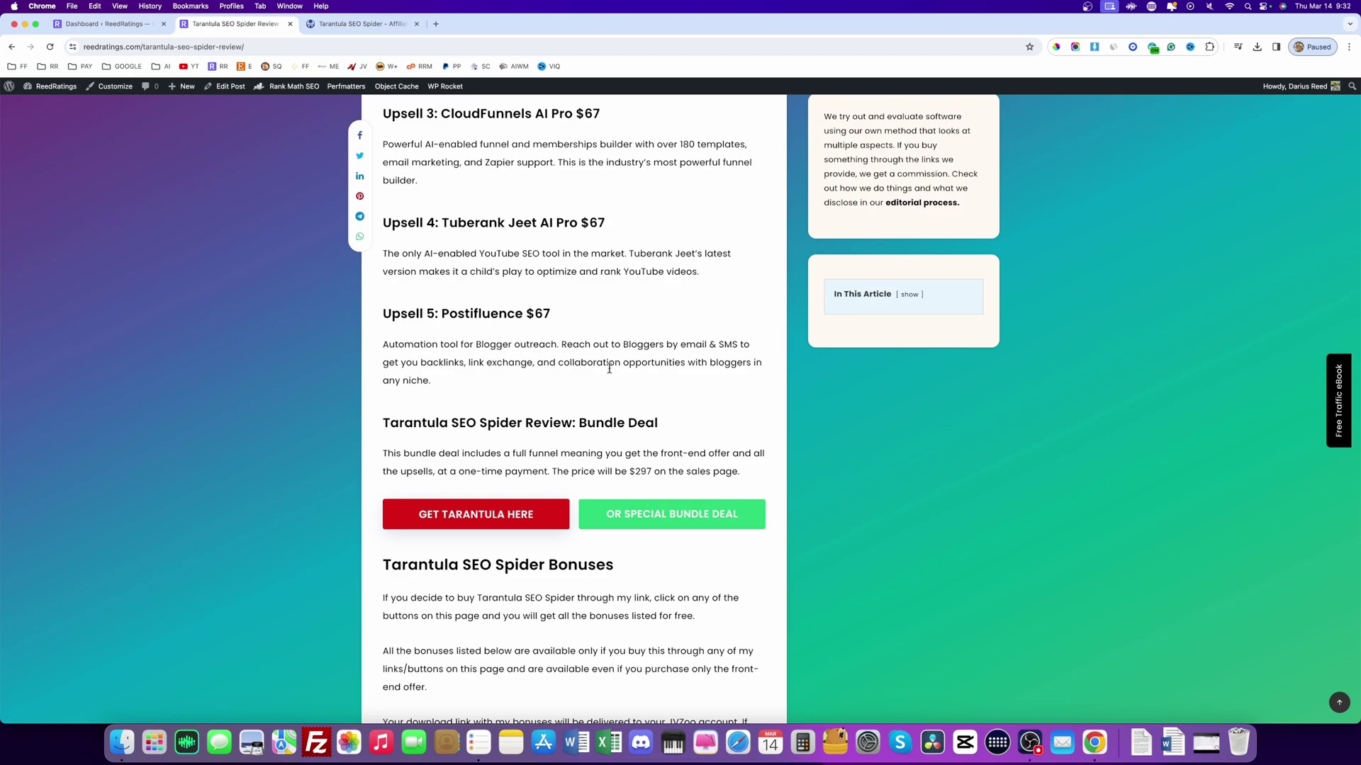
scroll(633, 383, "down", 1)
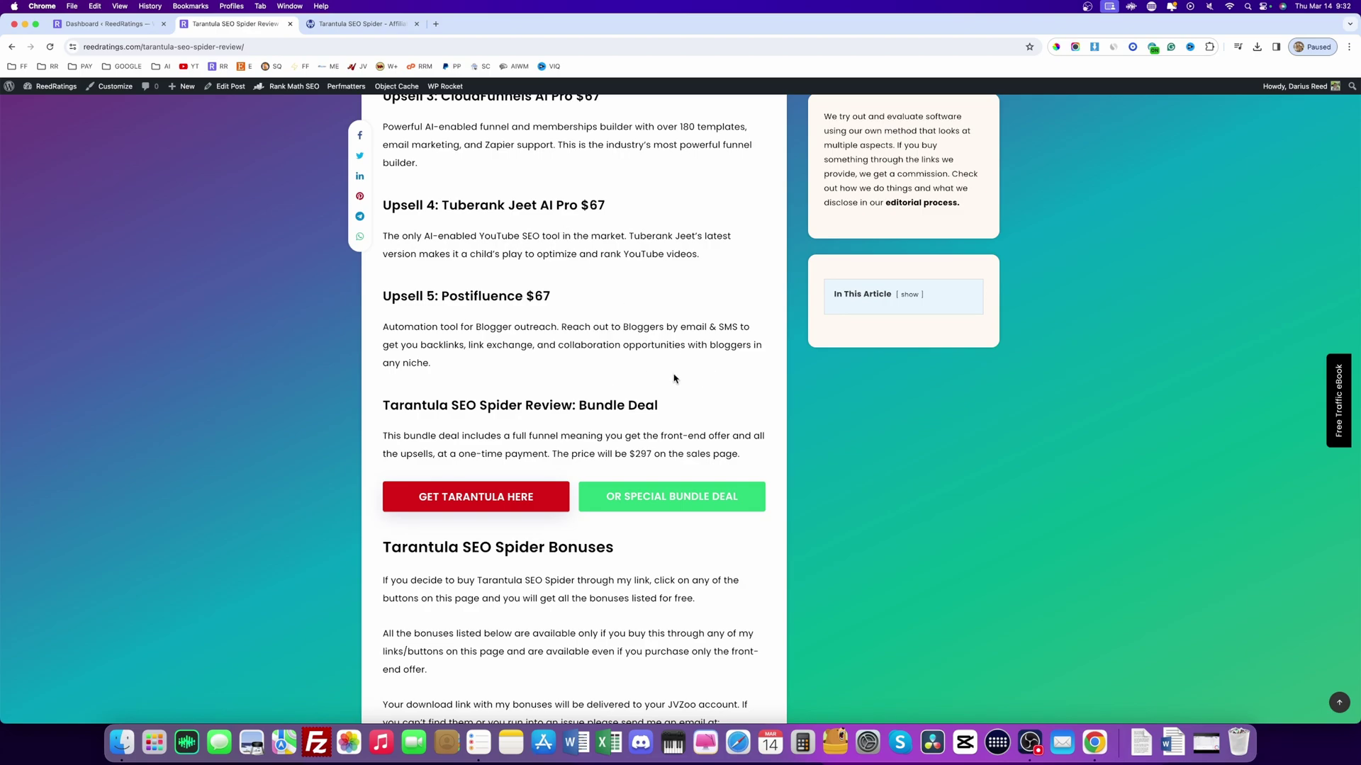
scroll(673, 378, "down", 2)
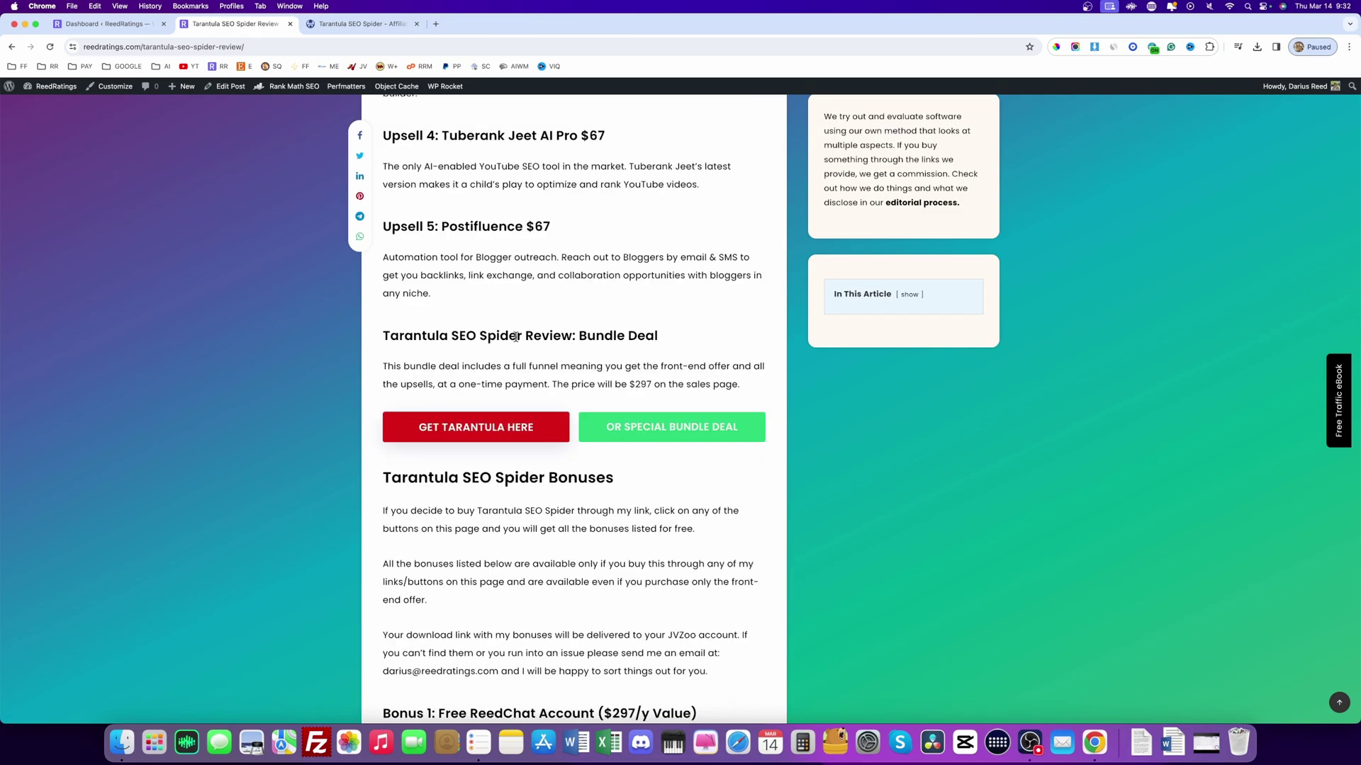
mouse_move(640, 383)
left_mouse_down()
mouse_move(702, 386)
mouse_move(631, 384)
left_mouse_up()
scroll(642, 384, "up", 5)
scroll(643, 385, "up", 10)
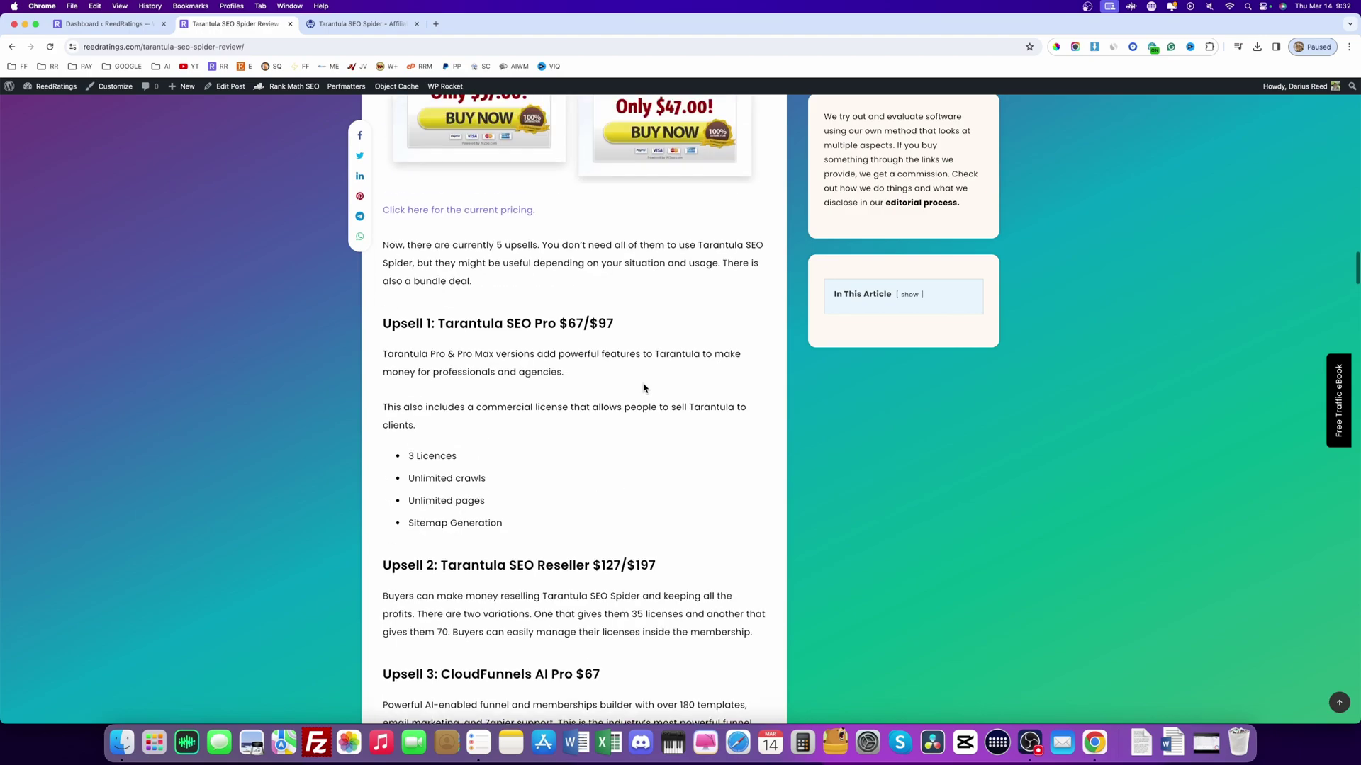
scroll(644, 388, "down", 4)
scroll(643, 388, "down", 3)
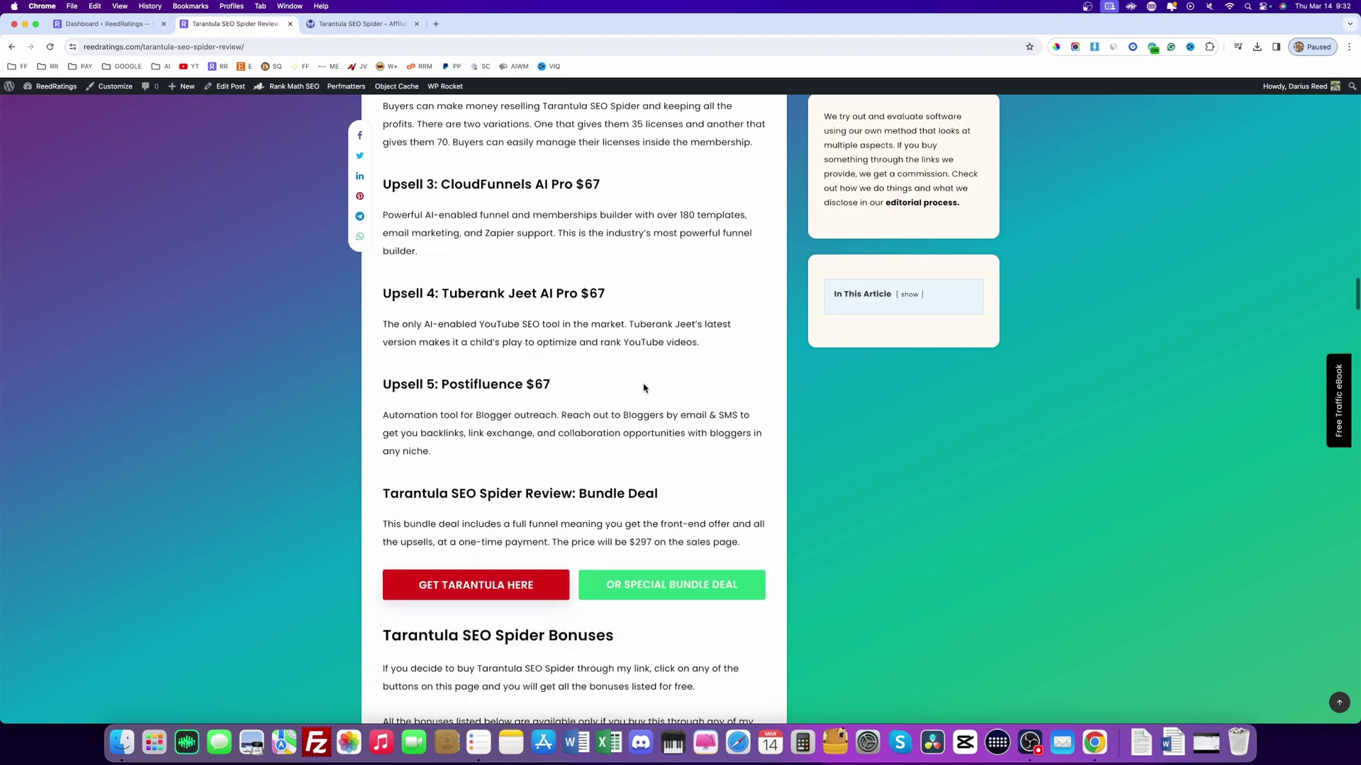
scroll(643, 383, "down", 1)
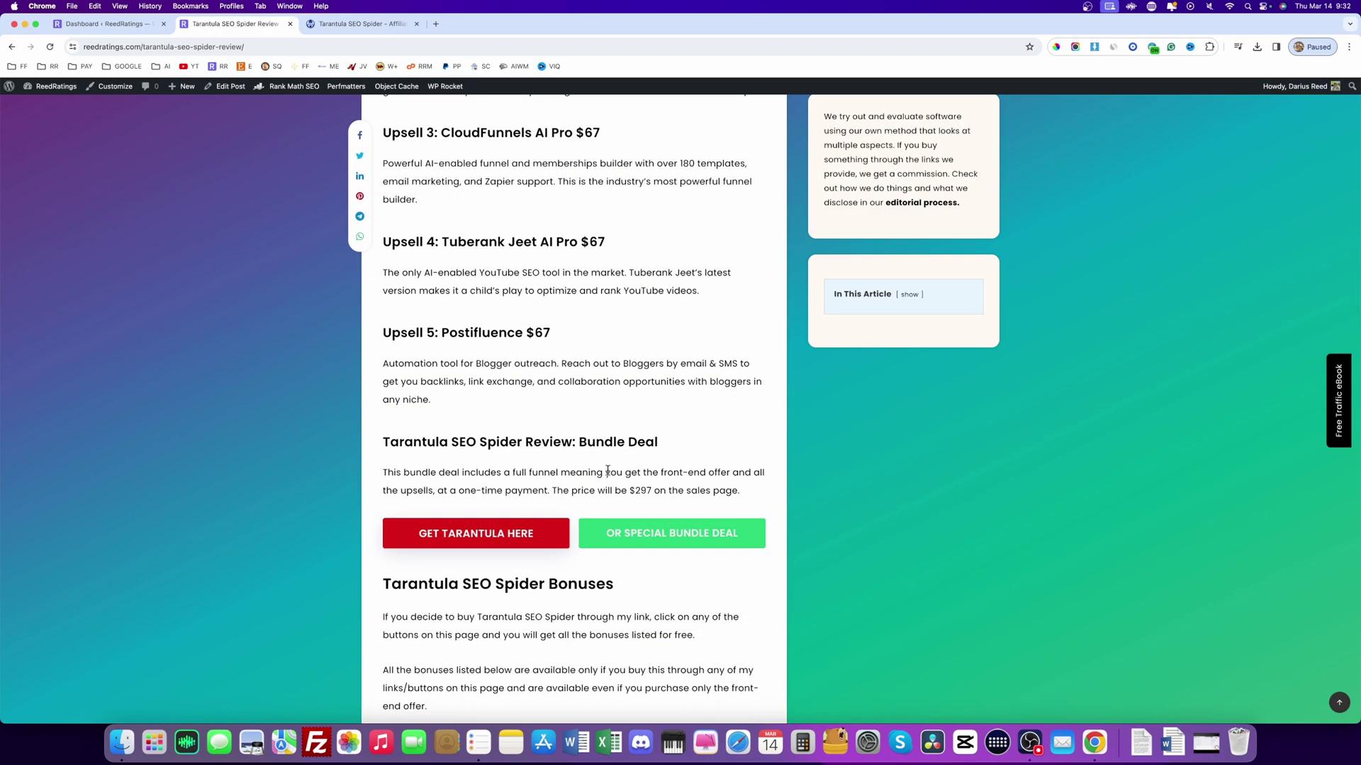
scroll(662, 492, "up", 1)
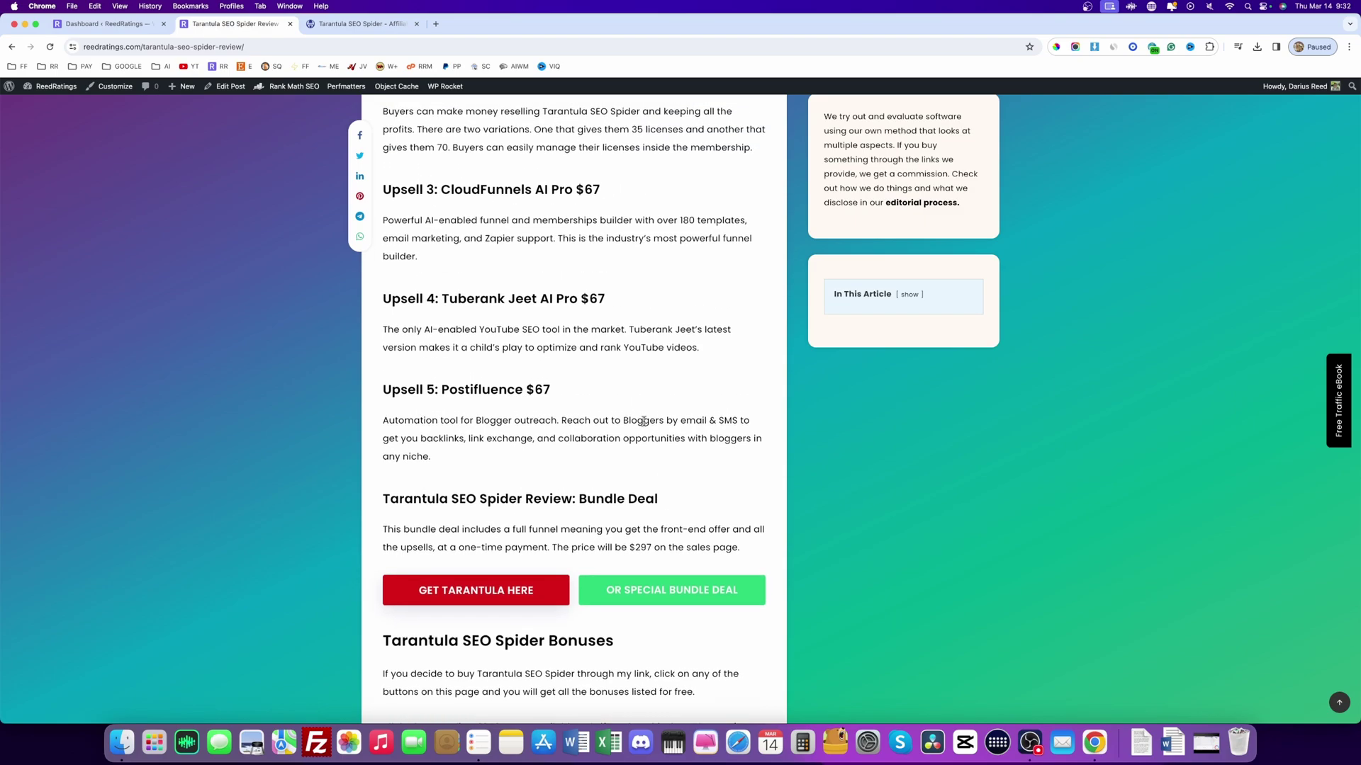
scroll(644, 422, "up", 5)
scroll(644, 423, "up", 2)
scroll(643, 423, "up", 4)
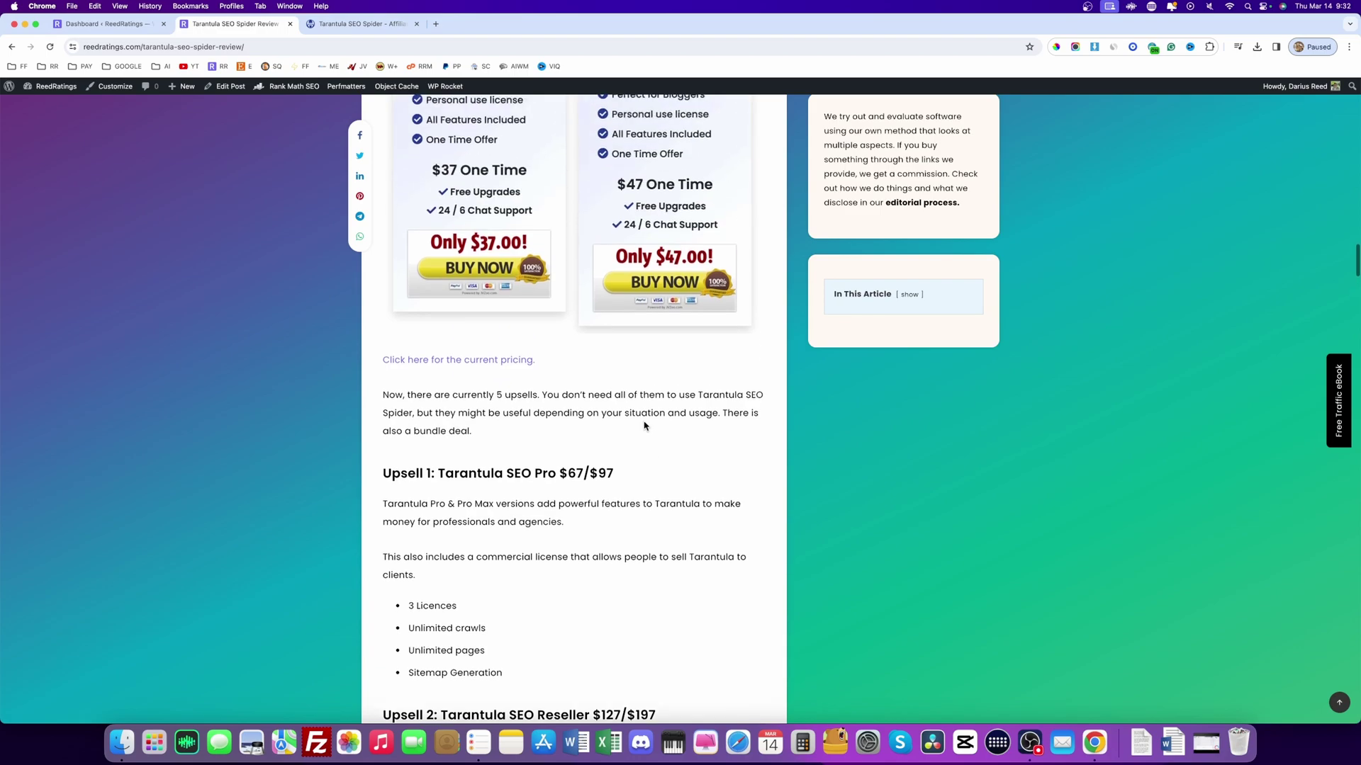
scroll(645, 426, "up", 2)
scroll(643, 425, "up", 2)
scroll(643, 425, "up", 4)
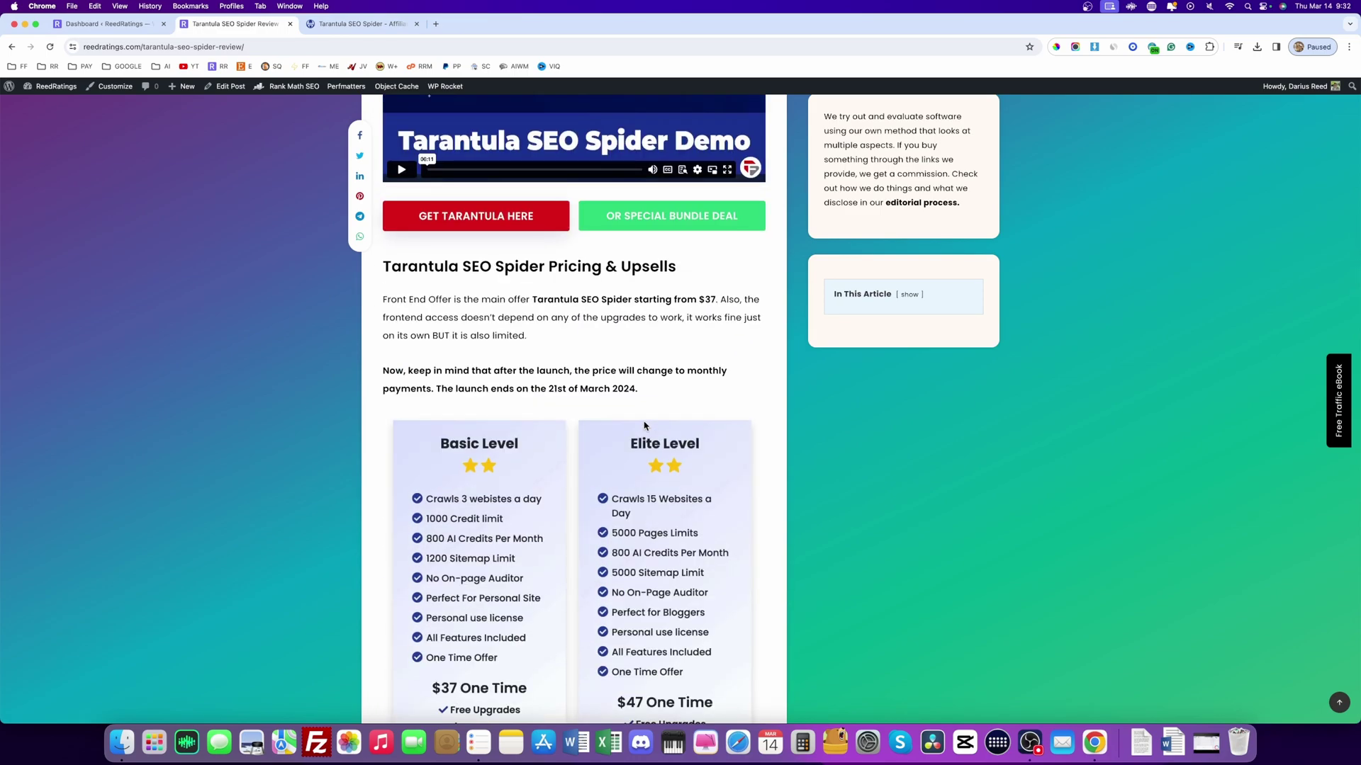
left_click_drag(535, 392, 638, 389)
left_click(657, 396)
scroll(656, 397, "down", 5)
scroll(680, 405, "down", 1)
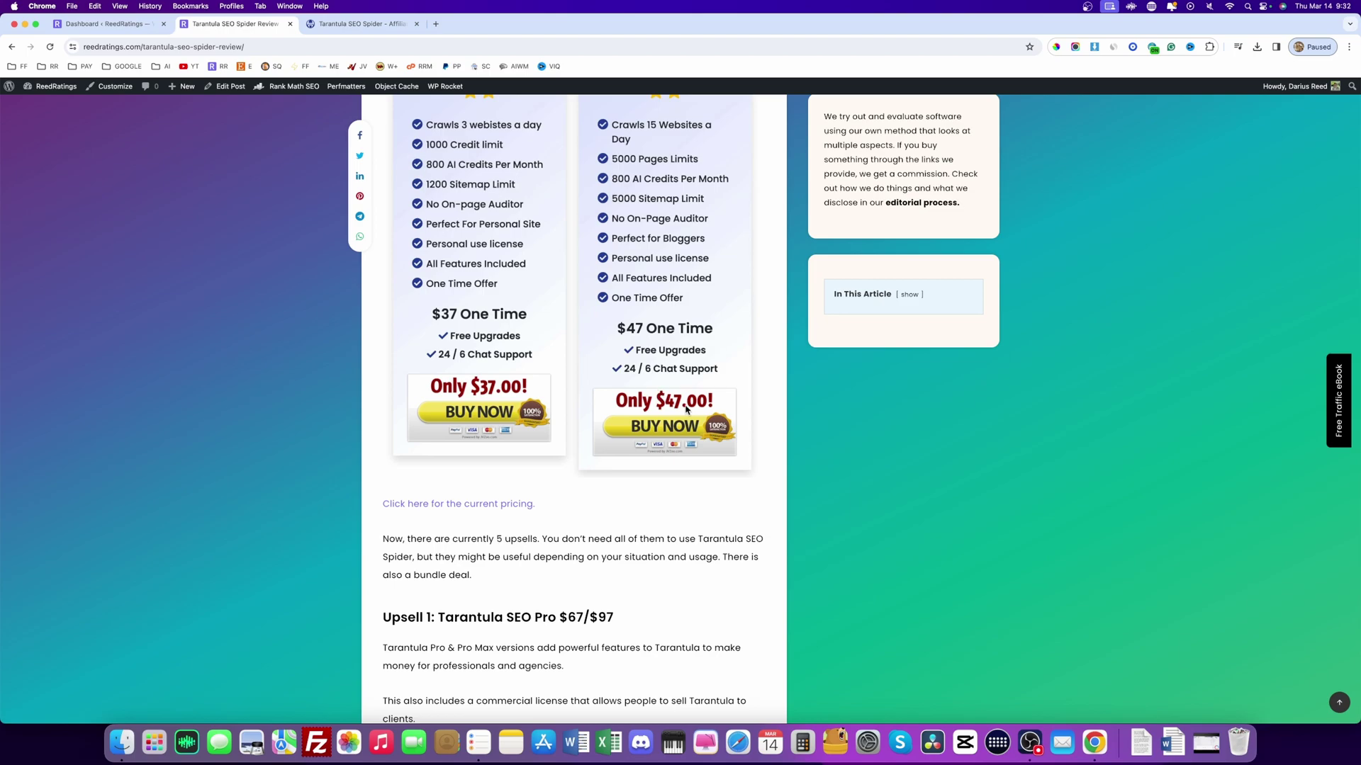
scroll(566, 550, "down", 2)
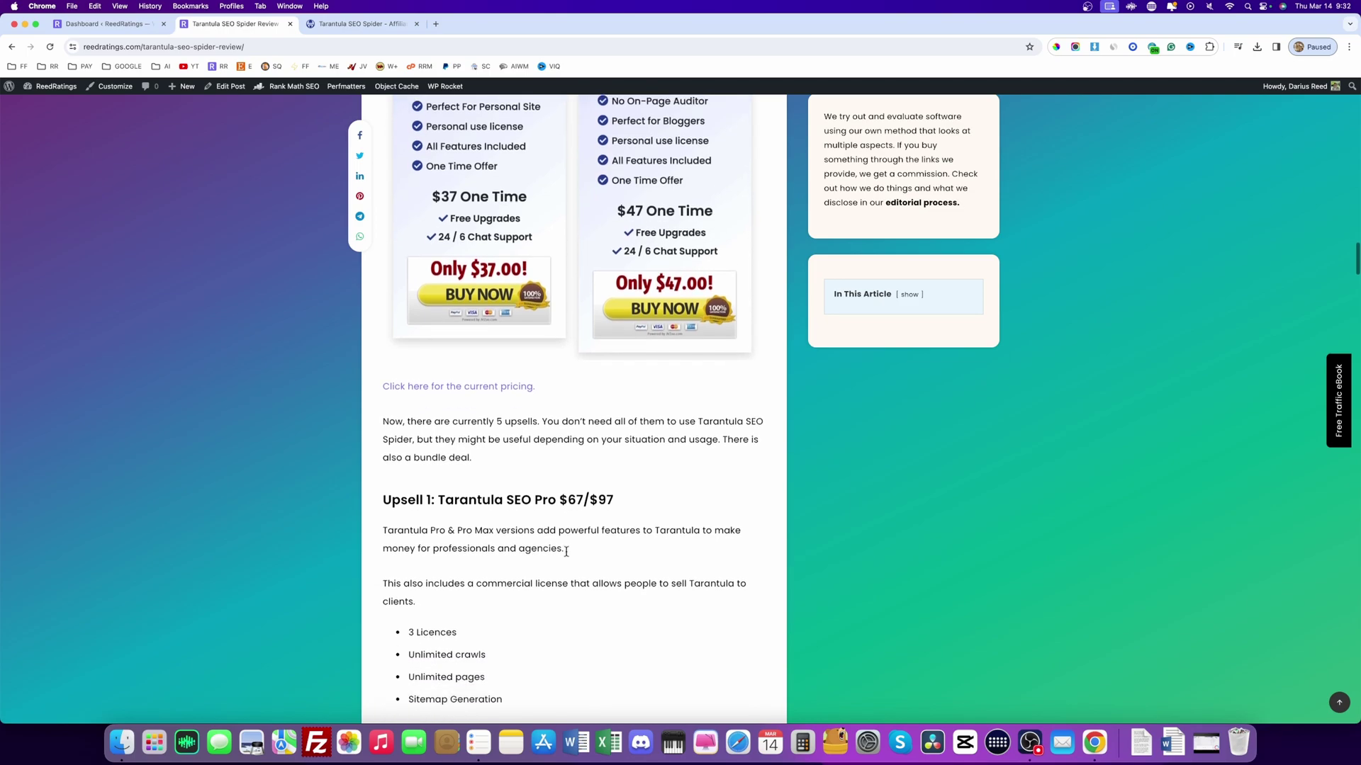
scroll(565, 550, "down", 5)
scroll(566, 555, "down", 3)
scroll(567, 555, "down", 3)
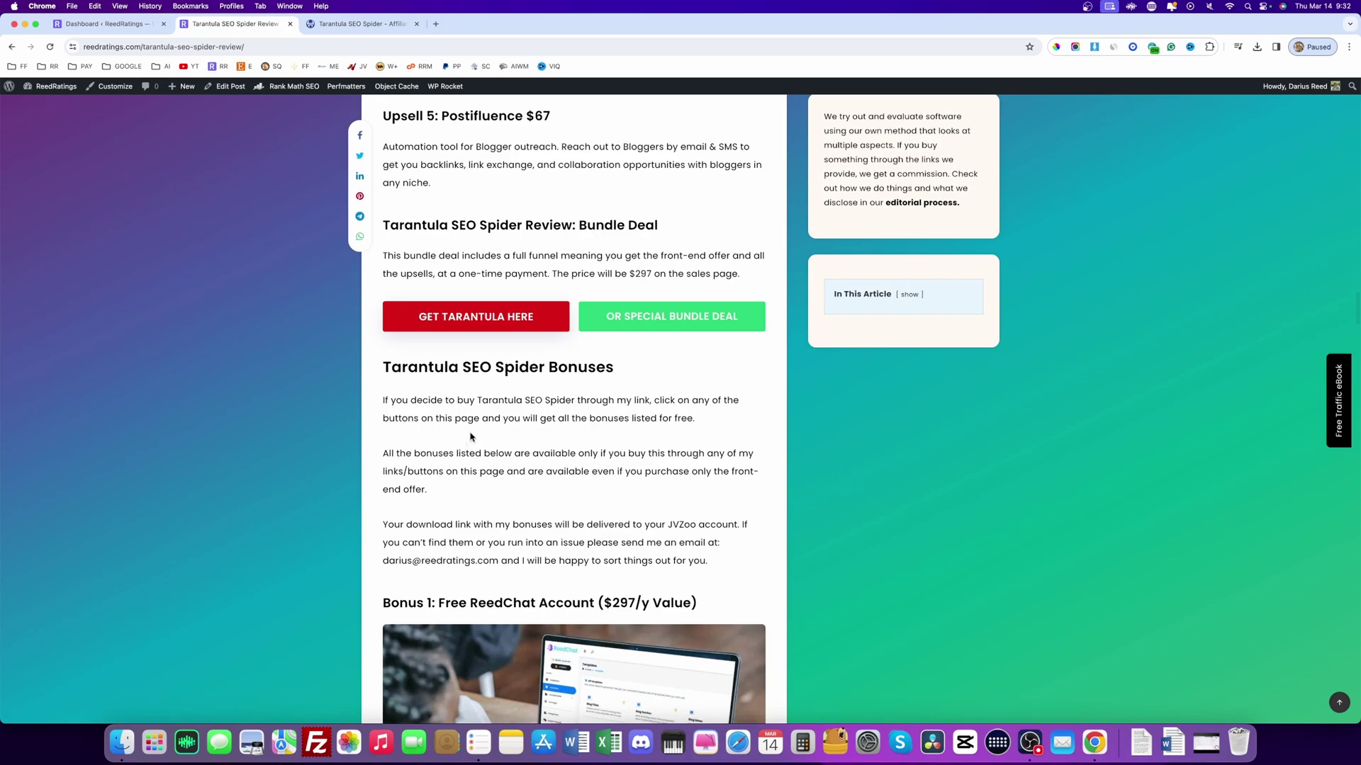
scroll(492, 251, "up", 8)
scroll(511, 340, "up", 1)
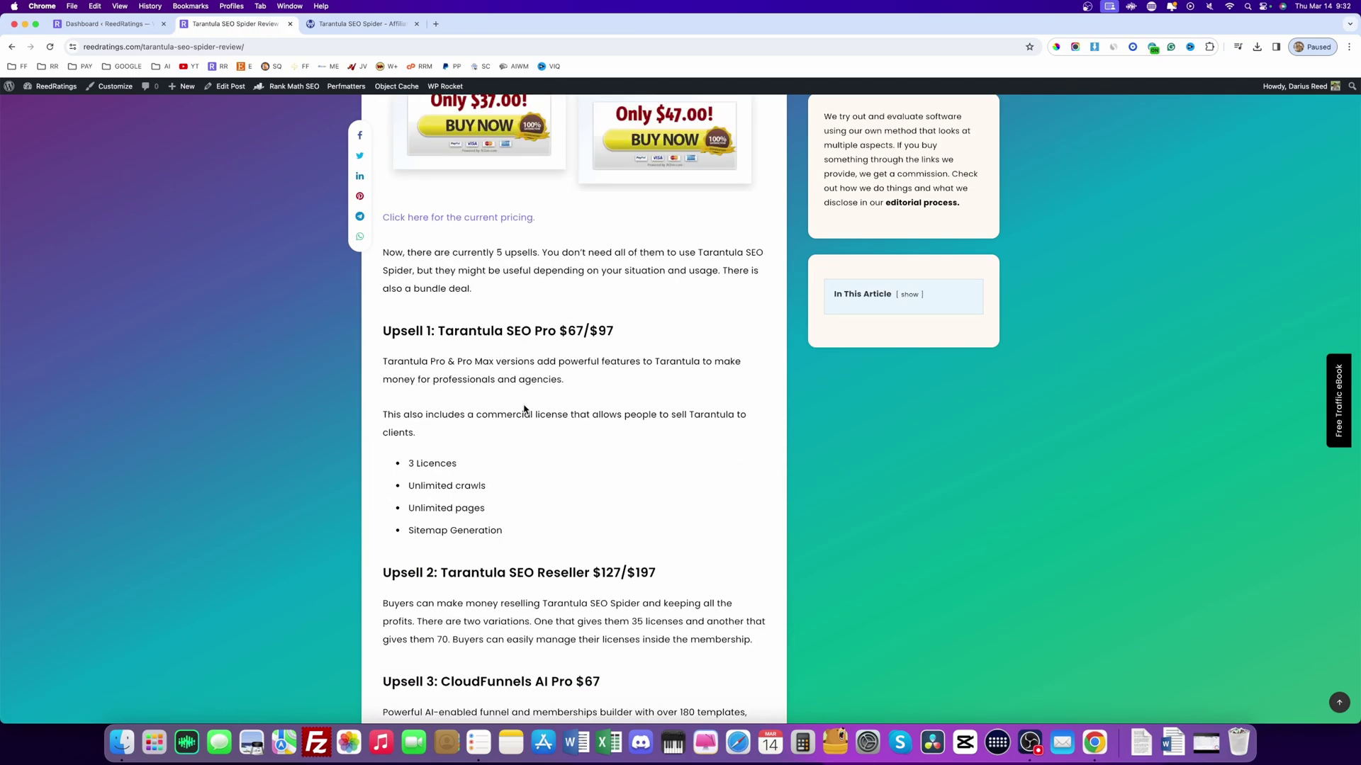
scroll(523, 411, "down", 2)
scroll(507, 482, "down", 1)
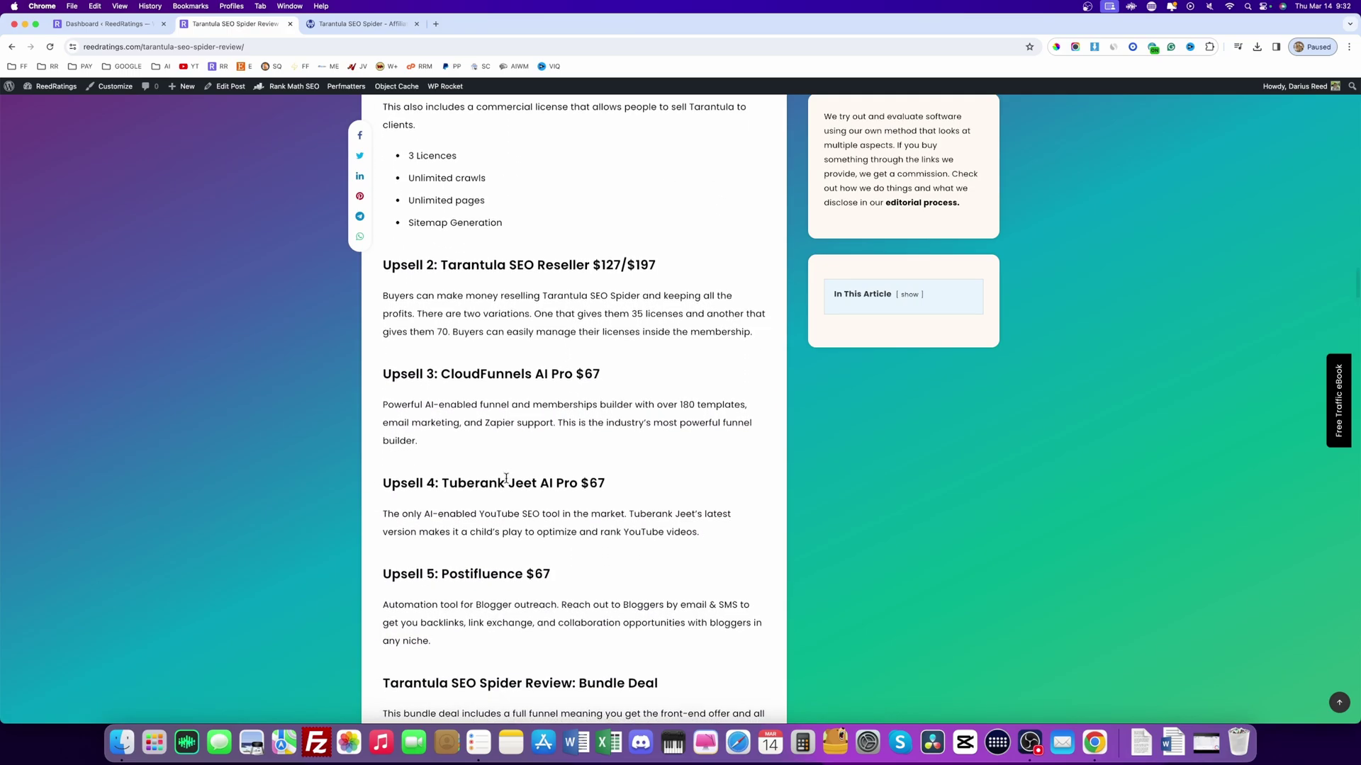
scroll(500, 477, "down", 5)
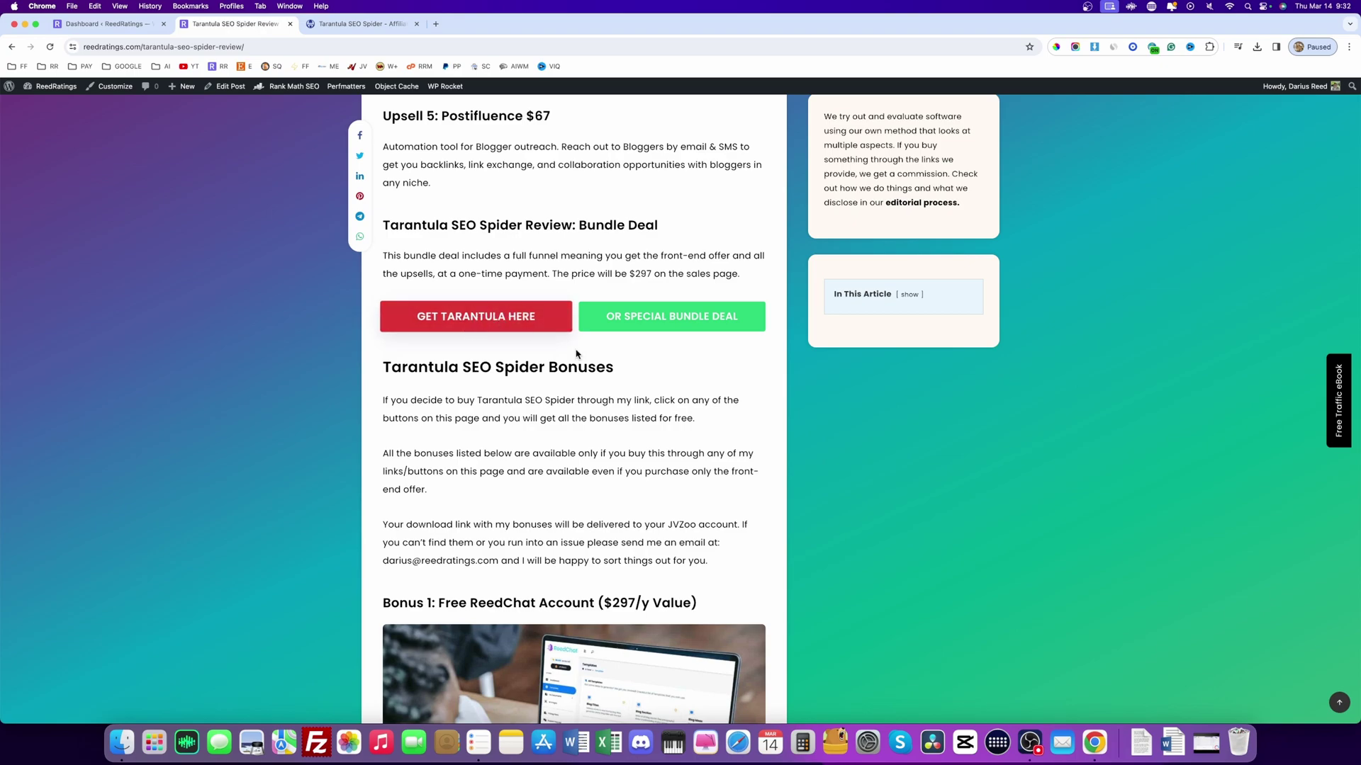
scroll(583, 388, "up", 1)
left_click_drag(432, 289, 722, 289)
left_click(735, 306)
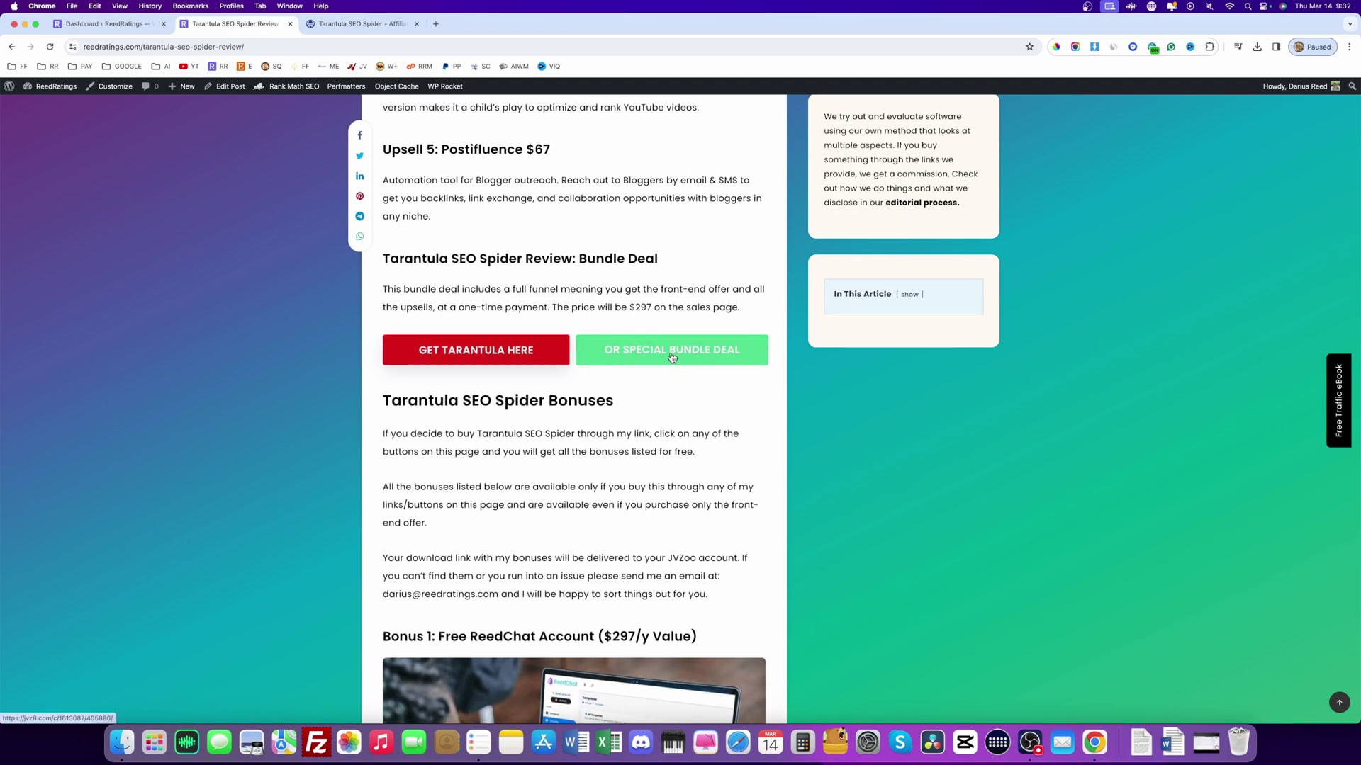
scroll(582, 447, "up", 1)
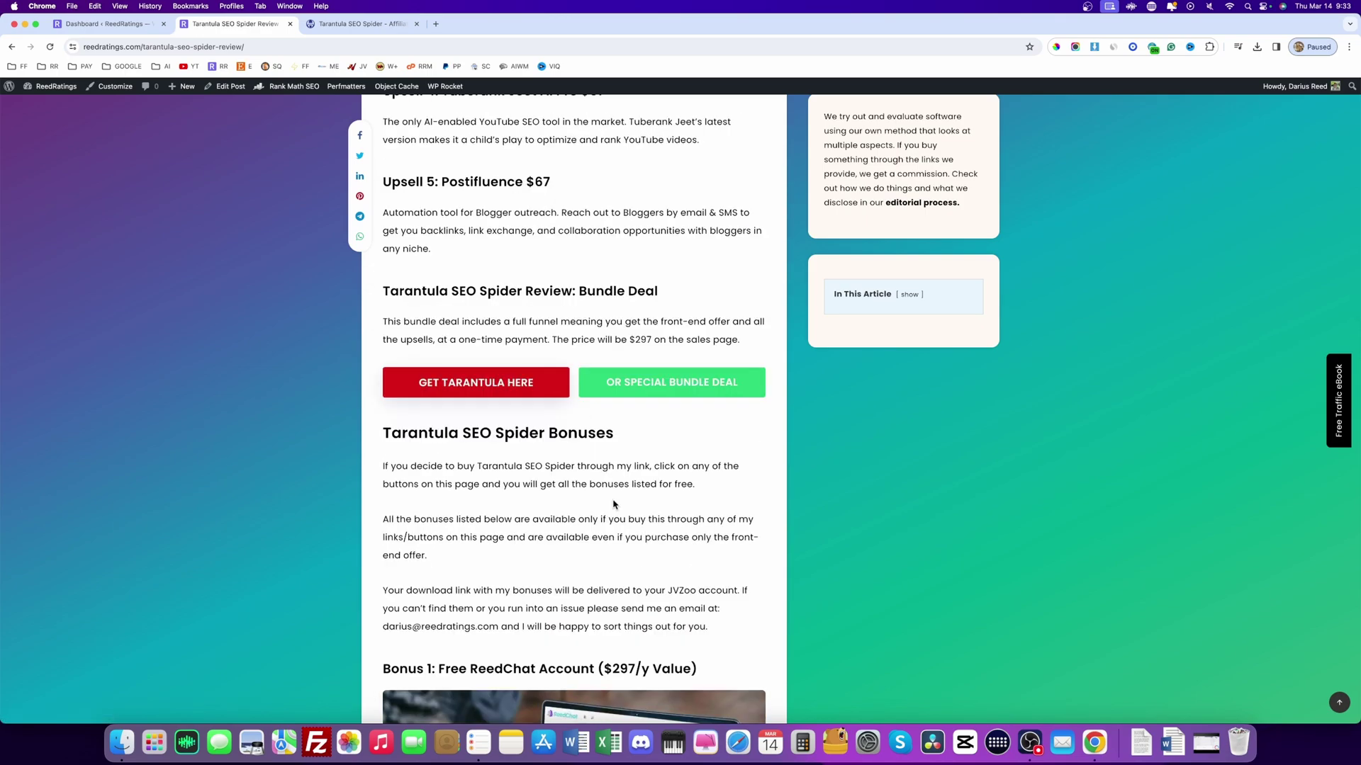
scroll(585, 446, "down", 5)
scroll(614, 505, "down", 4)
scroll(614, 504, "down", 3)
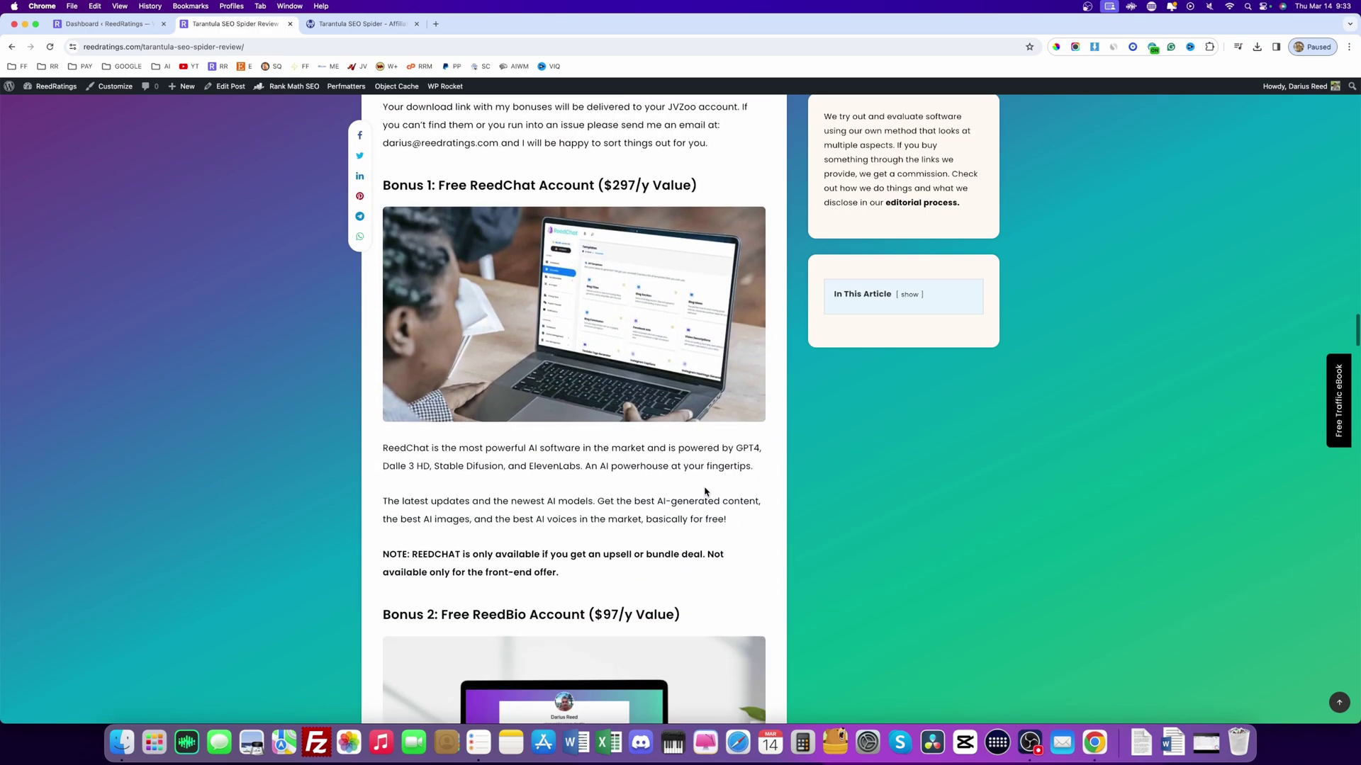
scroll(513, 486, "down", 5)
scroll(513, 486, "down", 5)
scroll(513, 485, "down", 8)
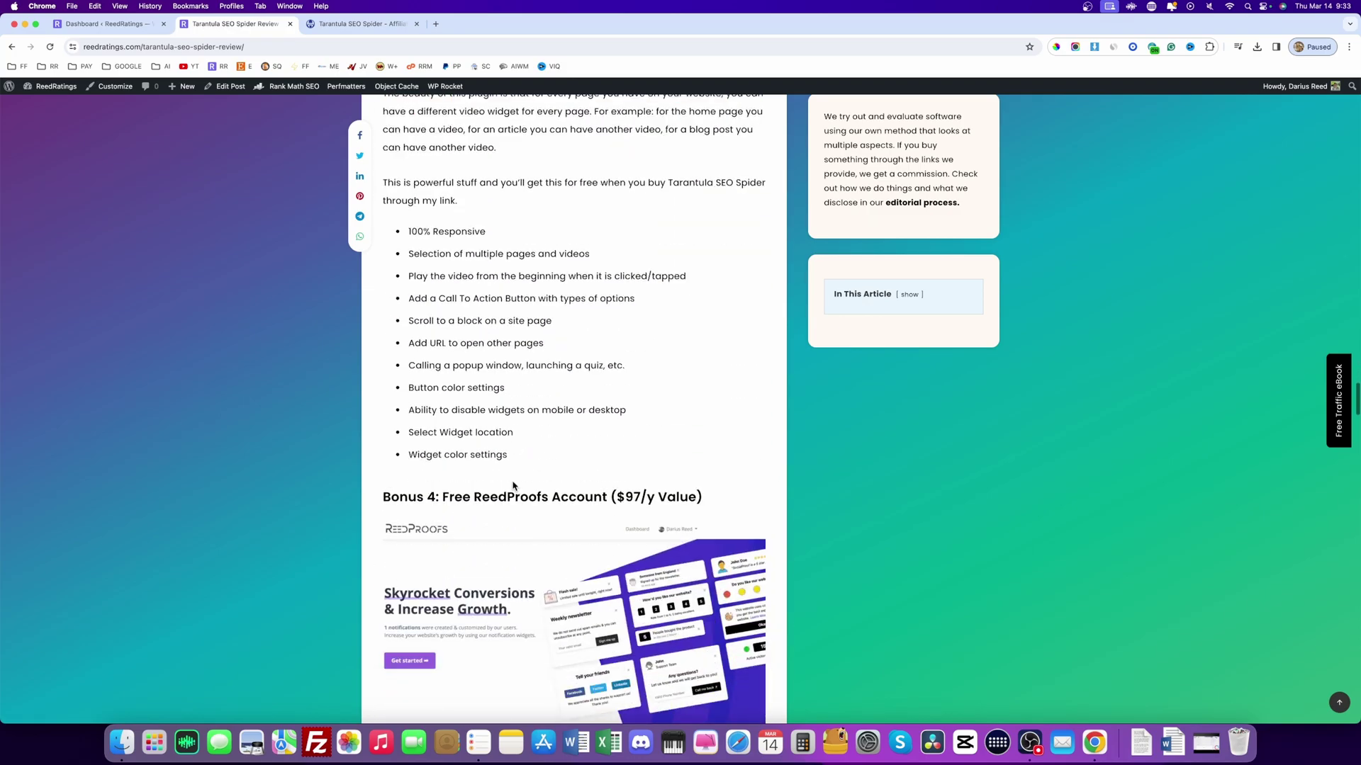
scroll(512, 486, "down", 2)
scroll(513, 486, "up", 15)
scroll(513, 485, "up", 5)
scroll(512, 486, "up", 6)
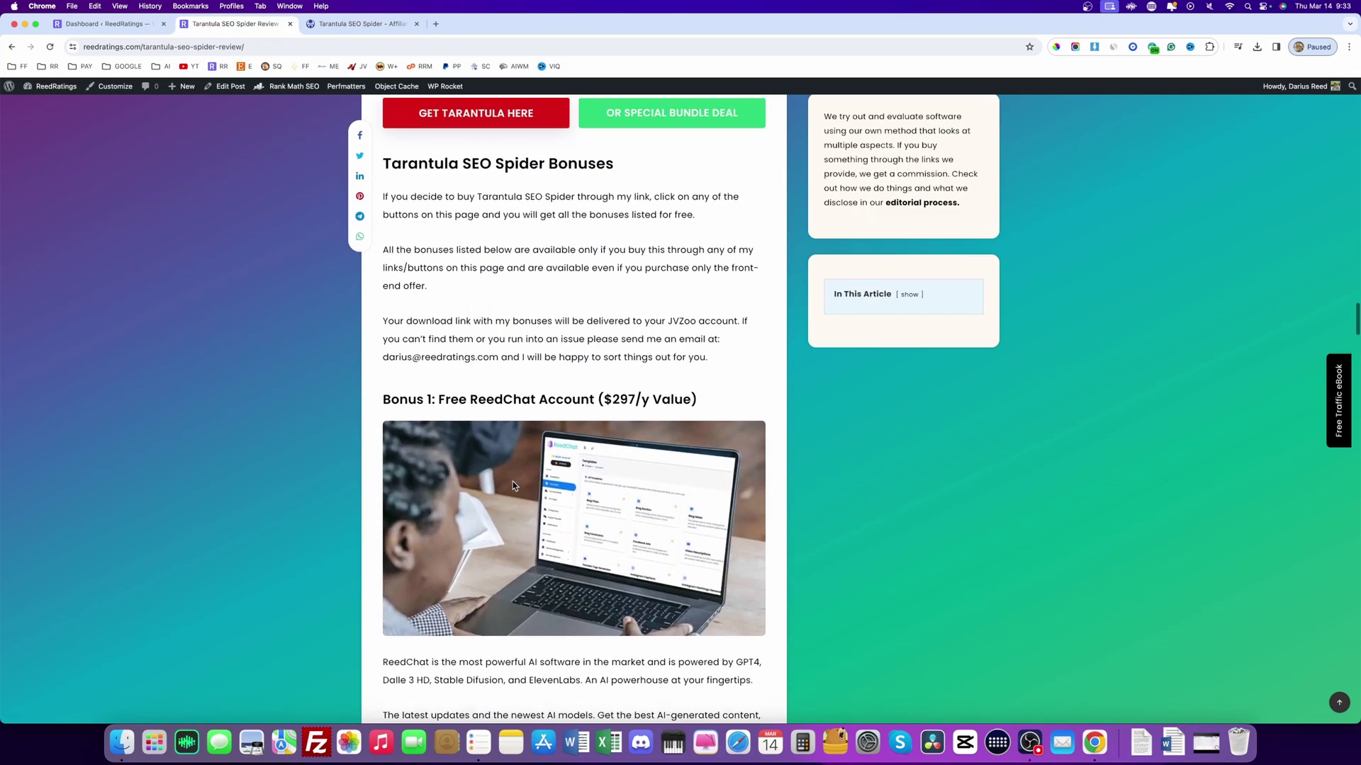
scroll(513, 486, "up", 10)
scroll(510, 481, "up", 2)
scroll(511, 480, "up", 8)
scroll(512, 481, "up", 5)
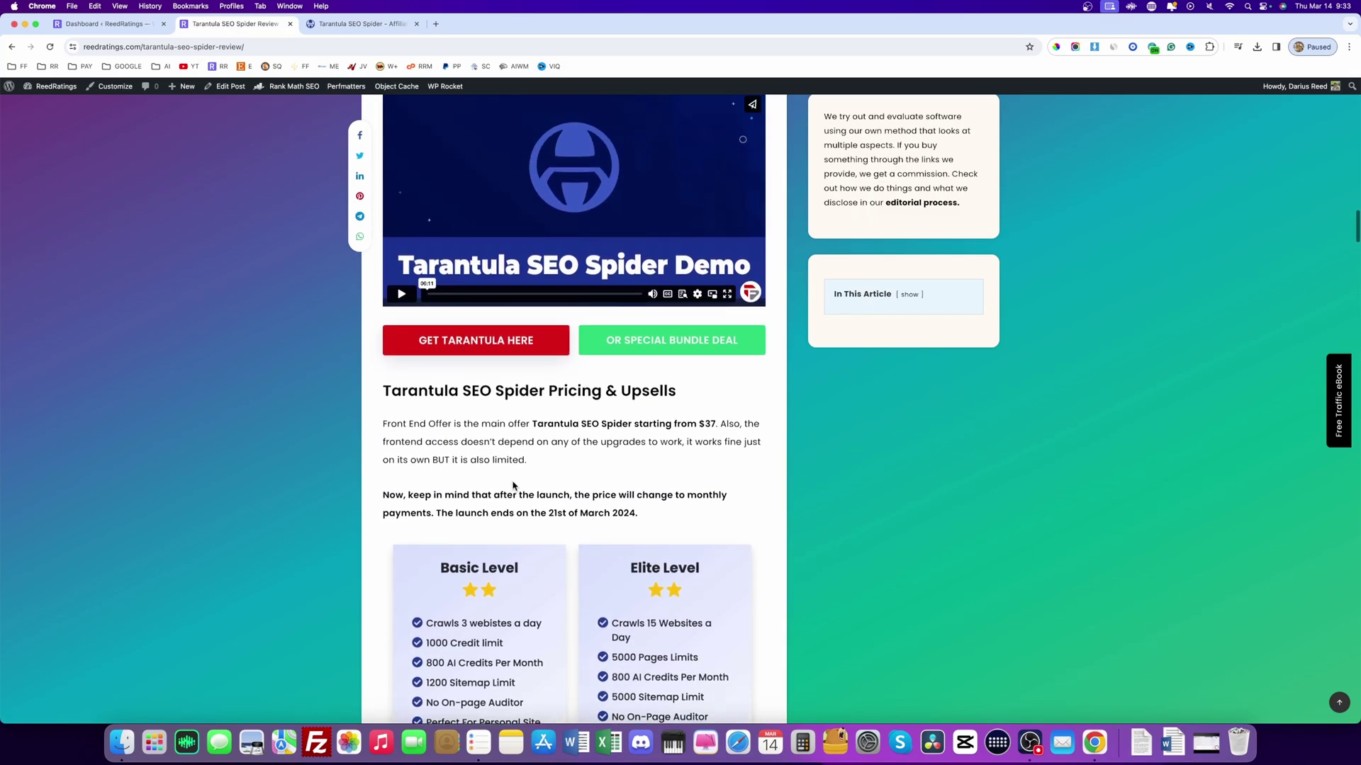
scroll(513, 486, "up", 8)
scroll(513, 486, "up", 1)
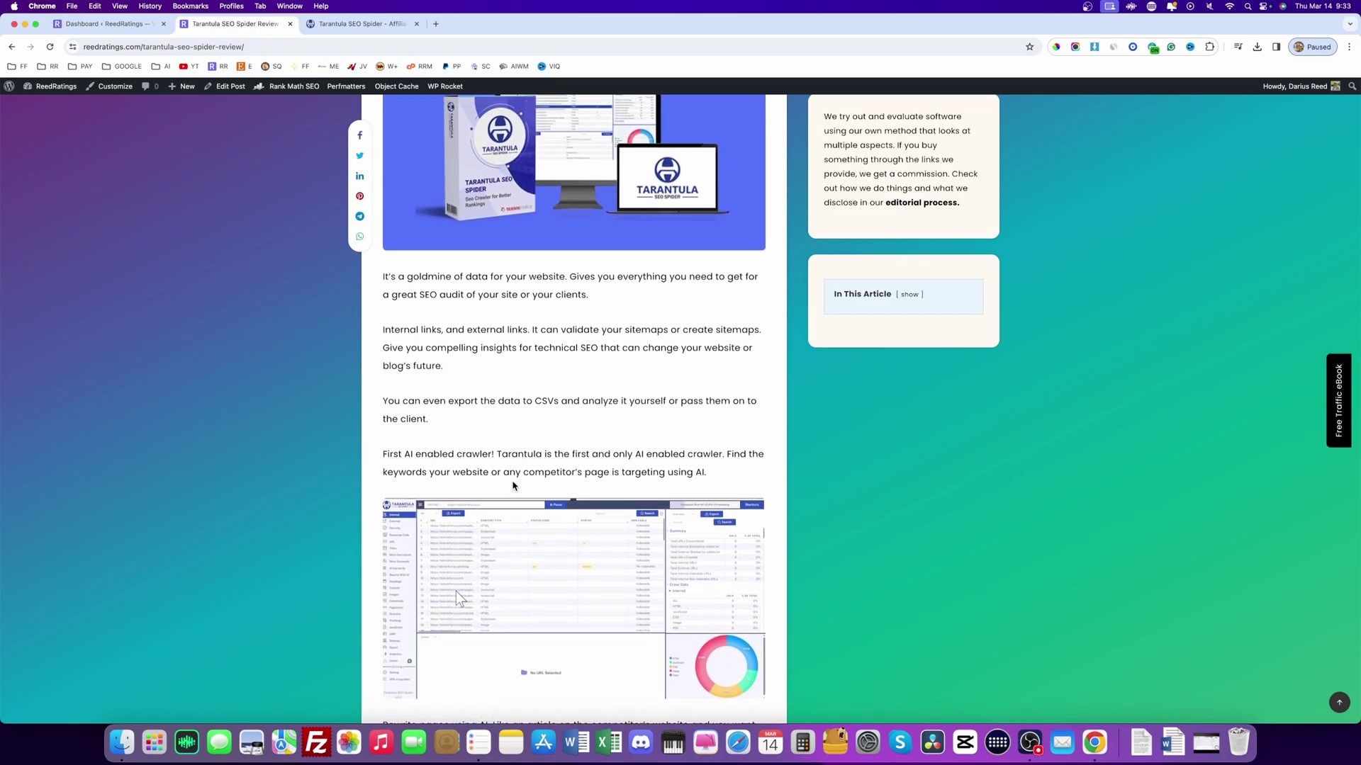
scroll(512, 486, "up", 5)
scroll(512, 484, "up", 6)
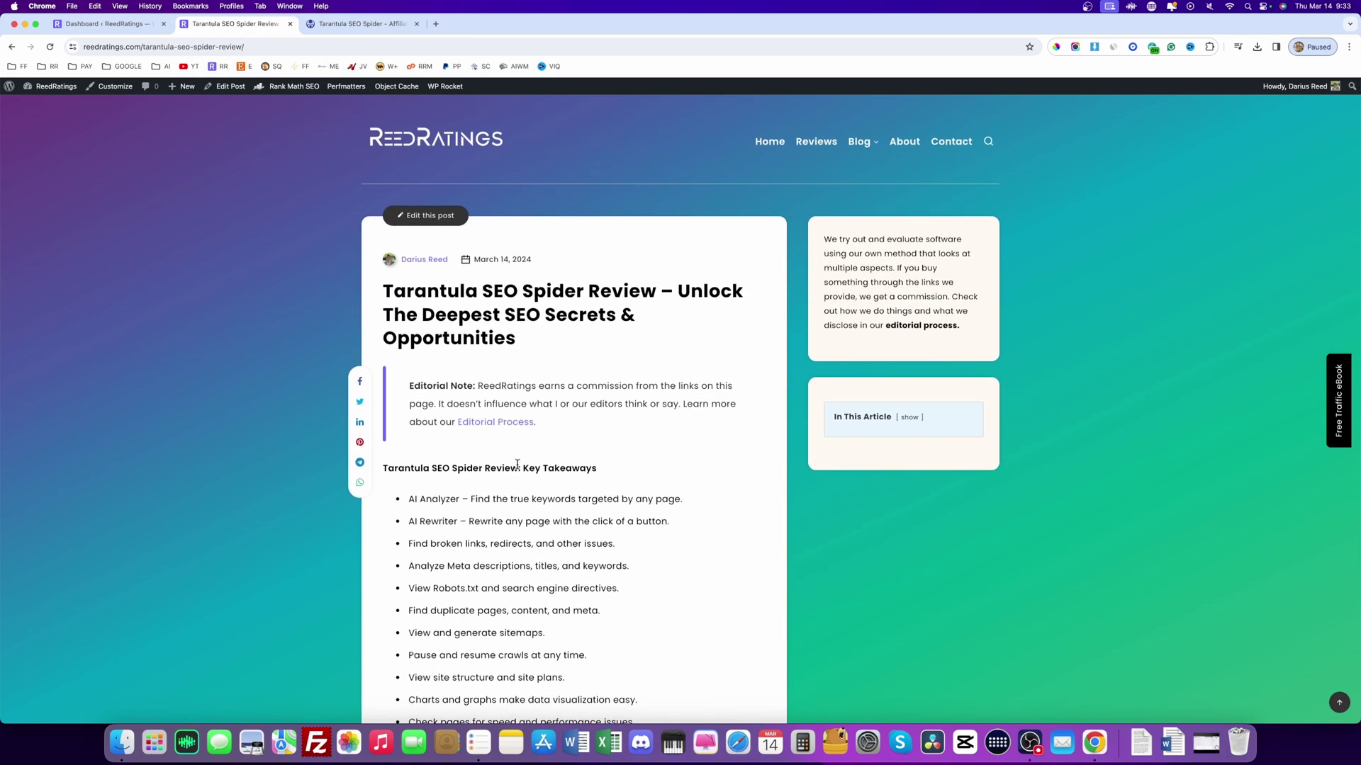